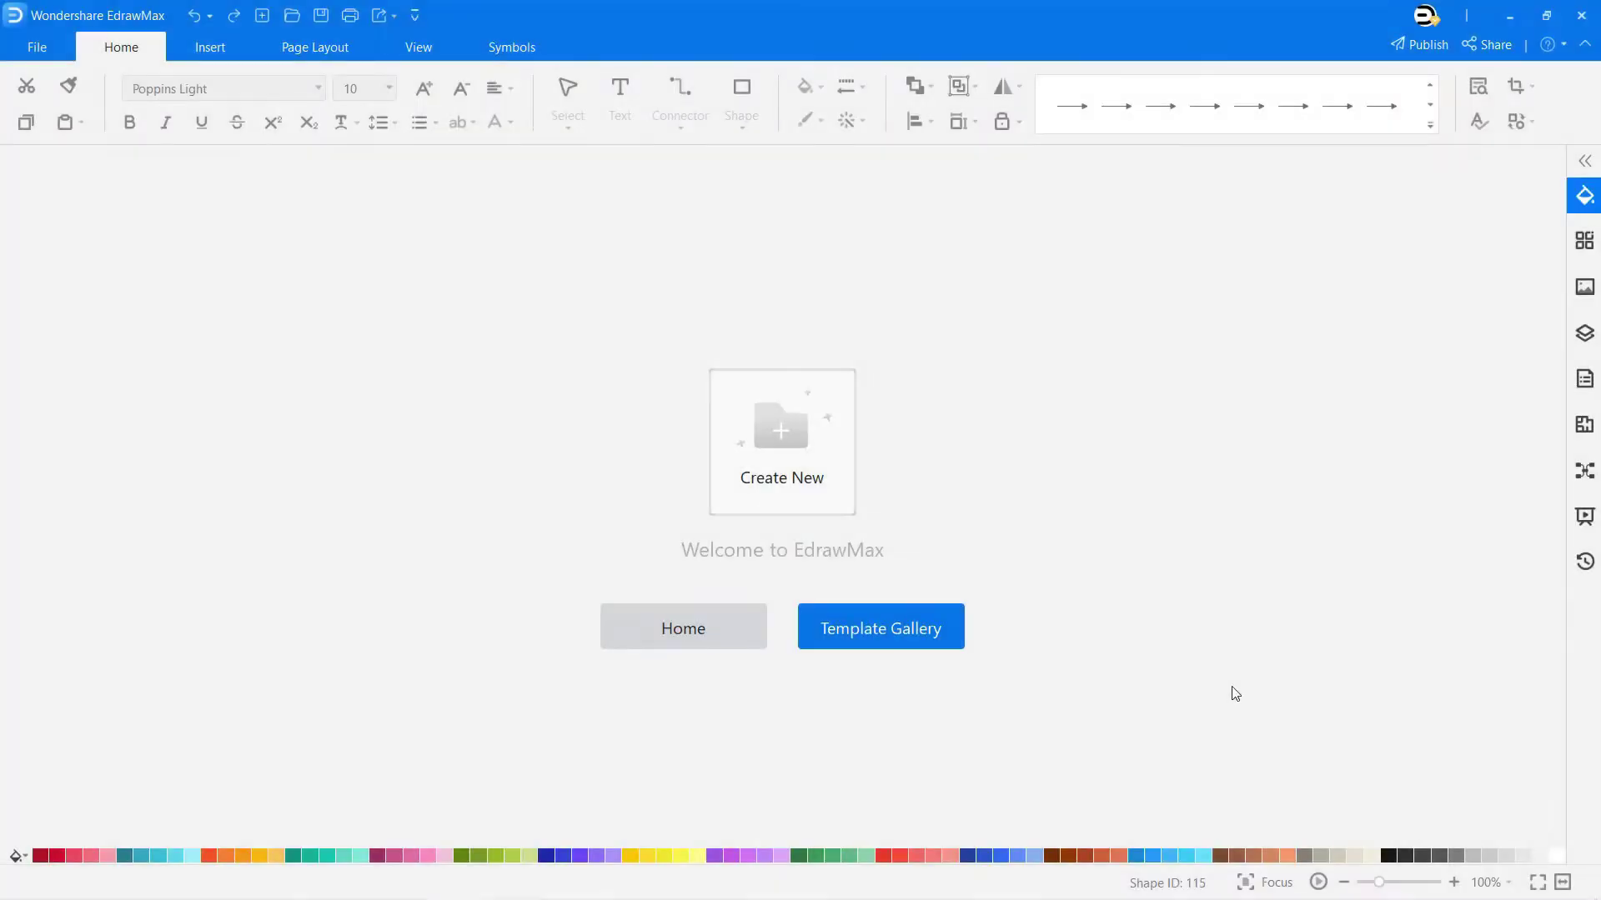
Create a new blank Block Diagram drawing from the Basic diagram category
{"action": "left_click", "coordinate": [52, 40]}
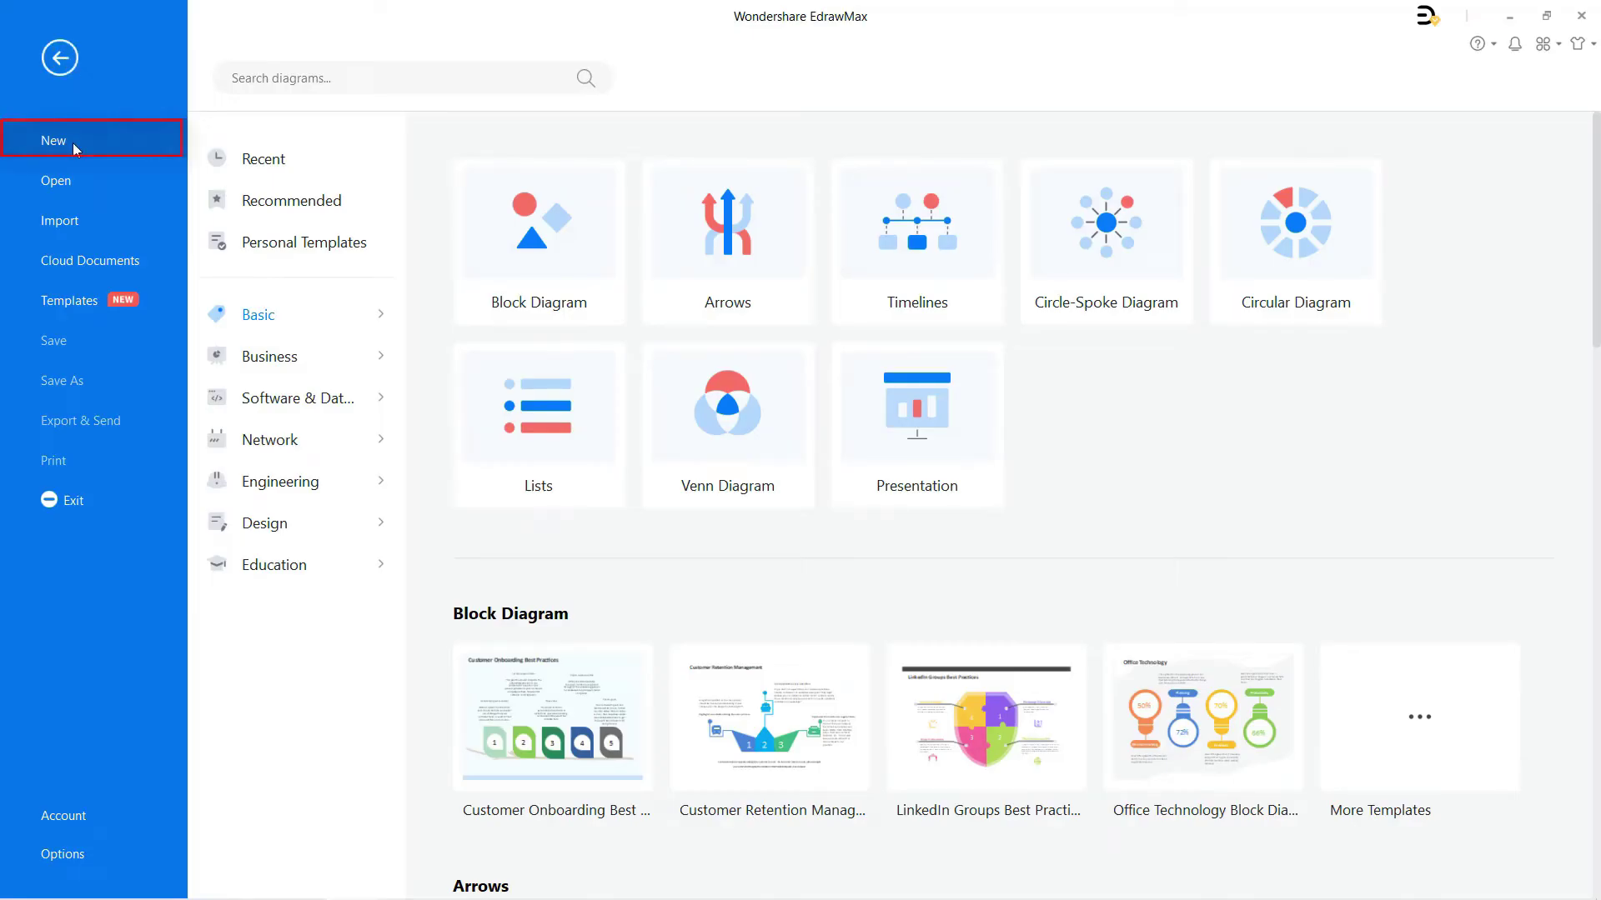
{"action": "left_click", "coordinate": [299, 313]}
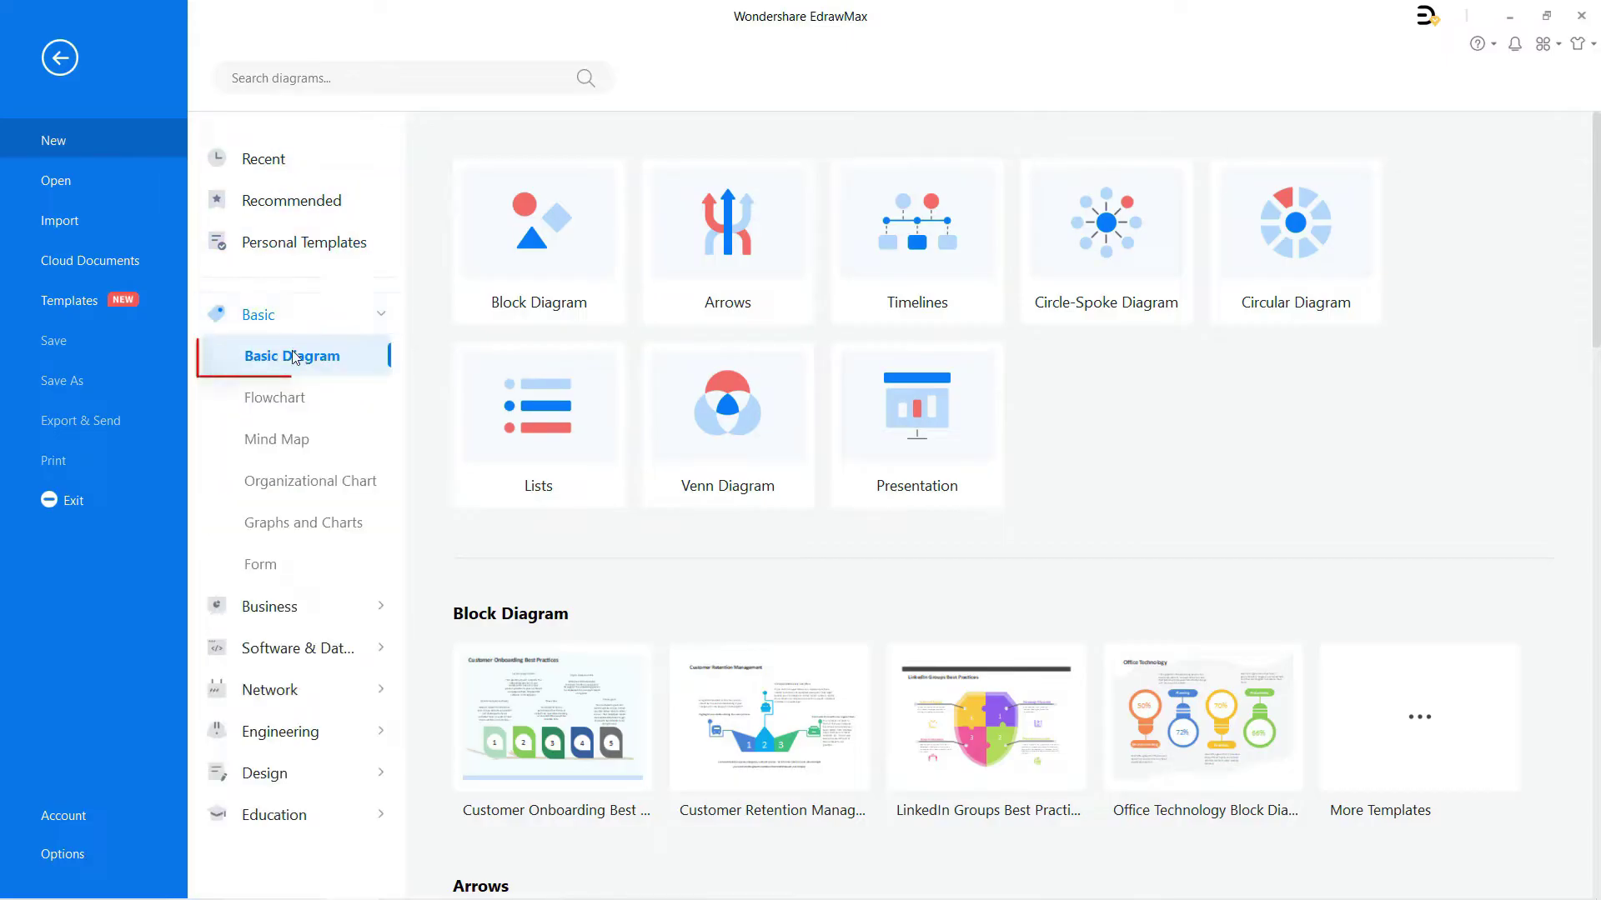
{"action": "left_click", "coordinate": [548, 255]}
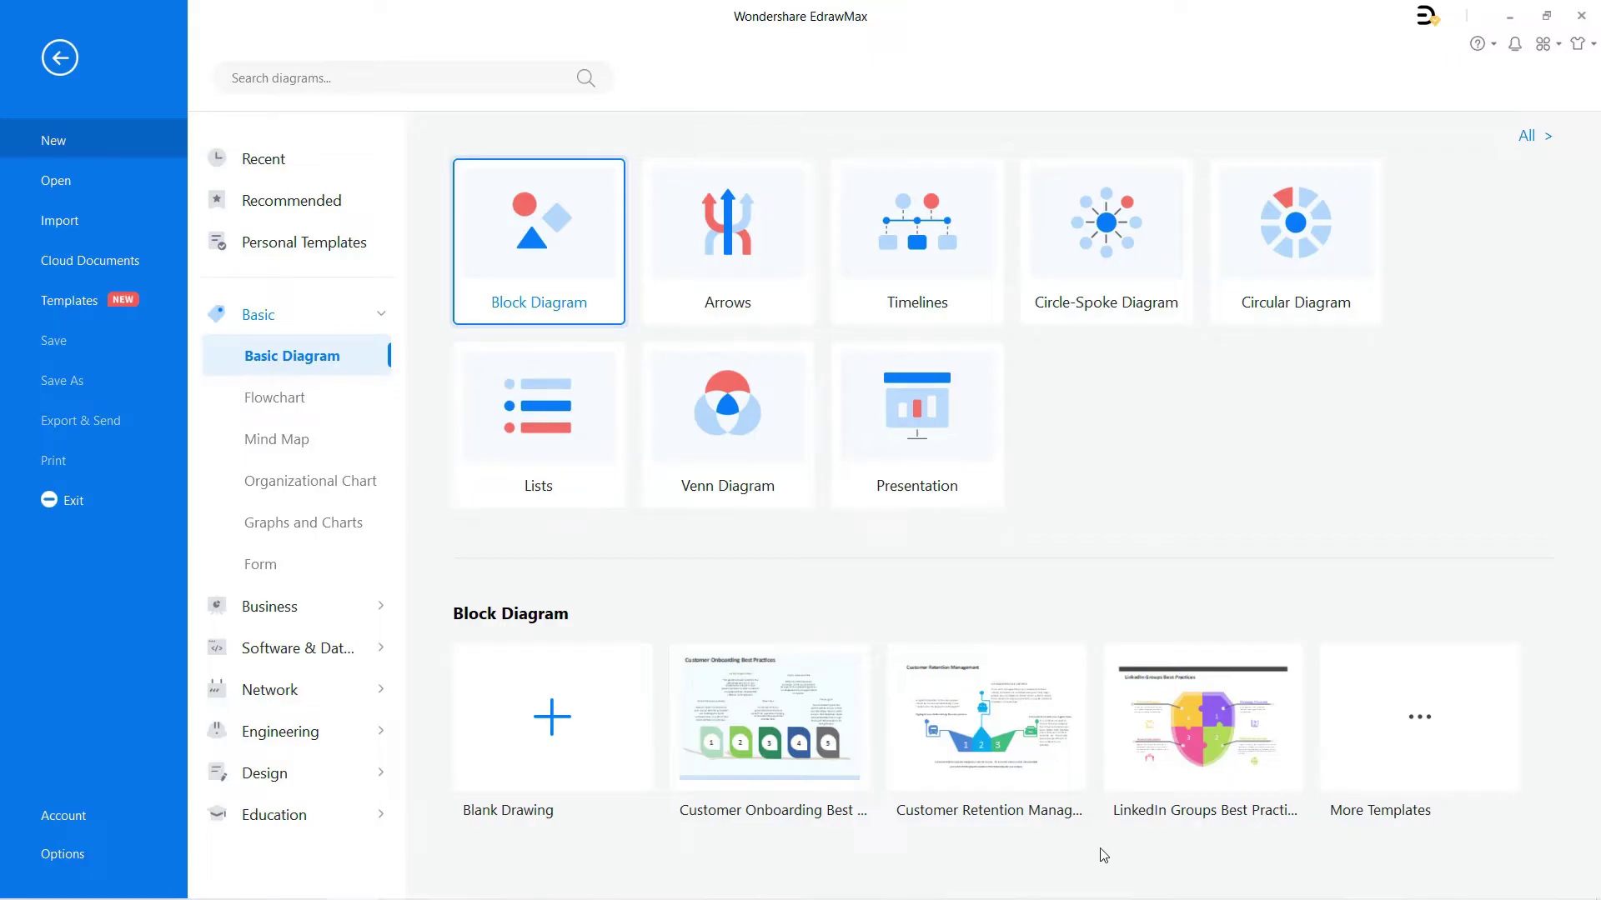
{"action": "left_click", "coordinate": [564, 723]}
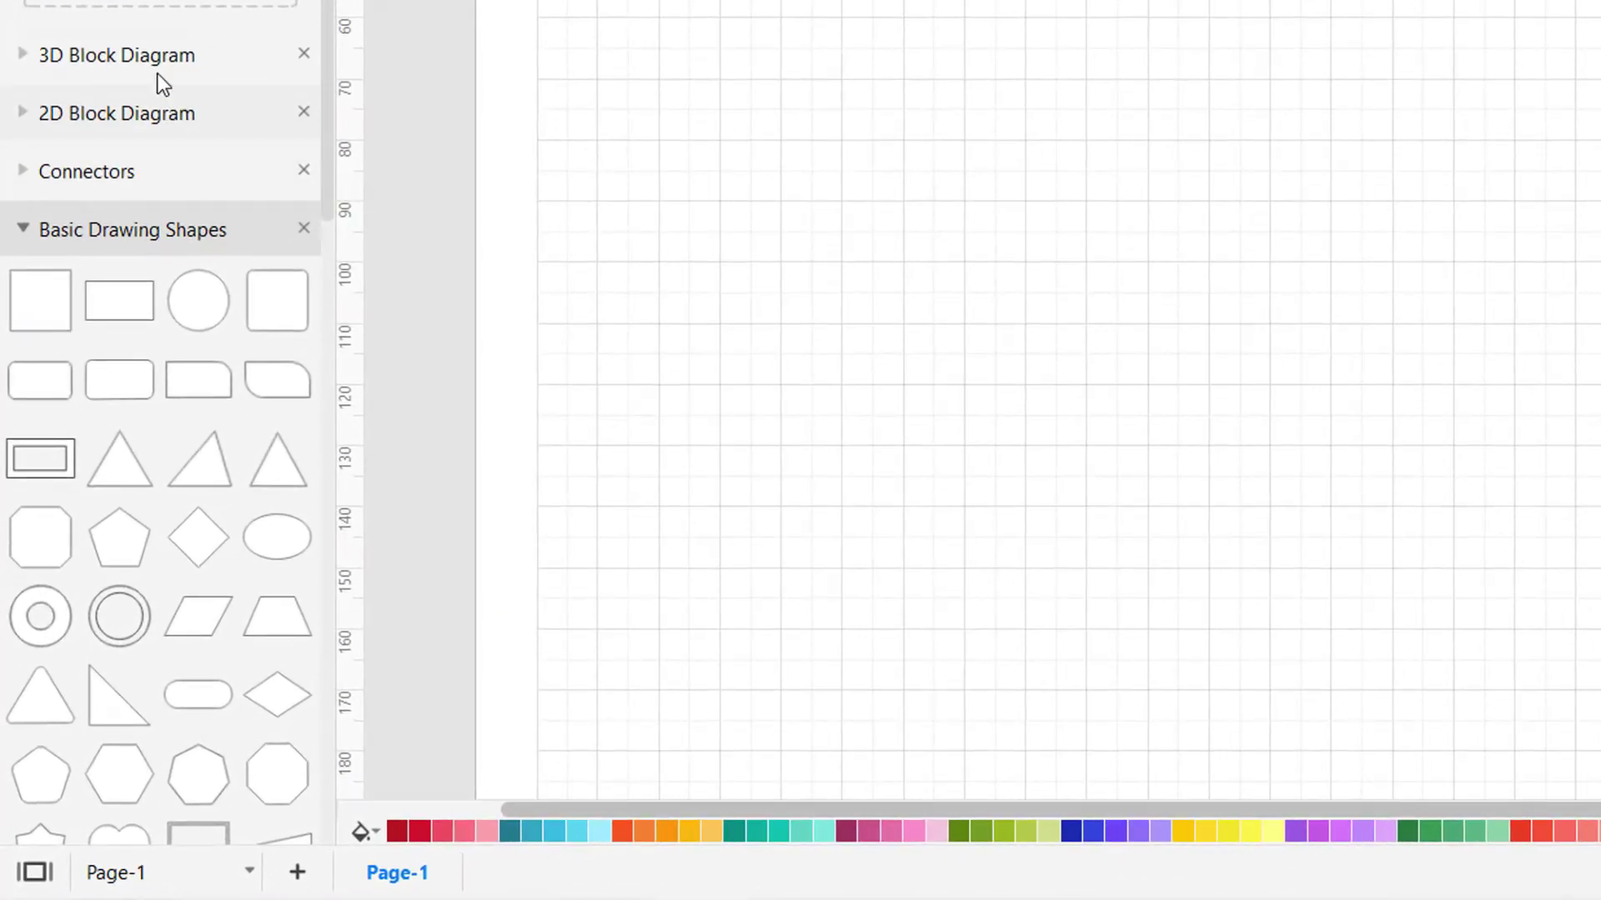
Expand the 3D Block Diagram, 2D Block Diagram and Connectors libraries and scroll through their shapes
{"action": "left_click", "coordinate": [103, 347]}
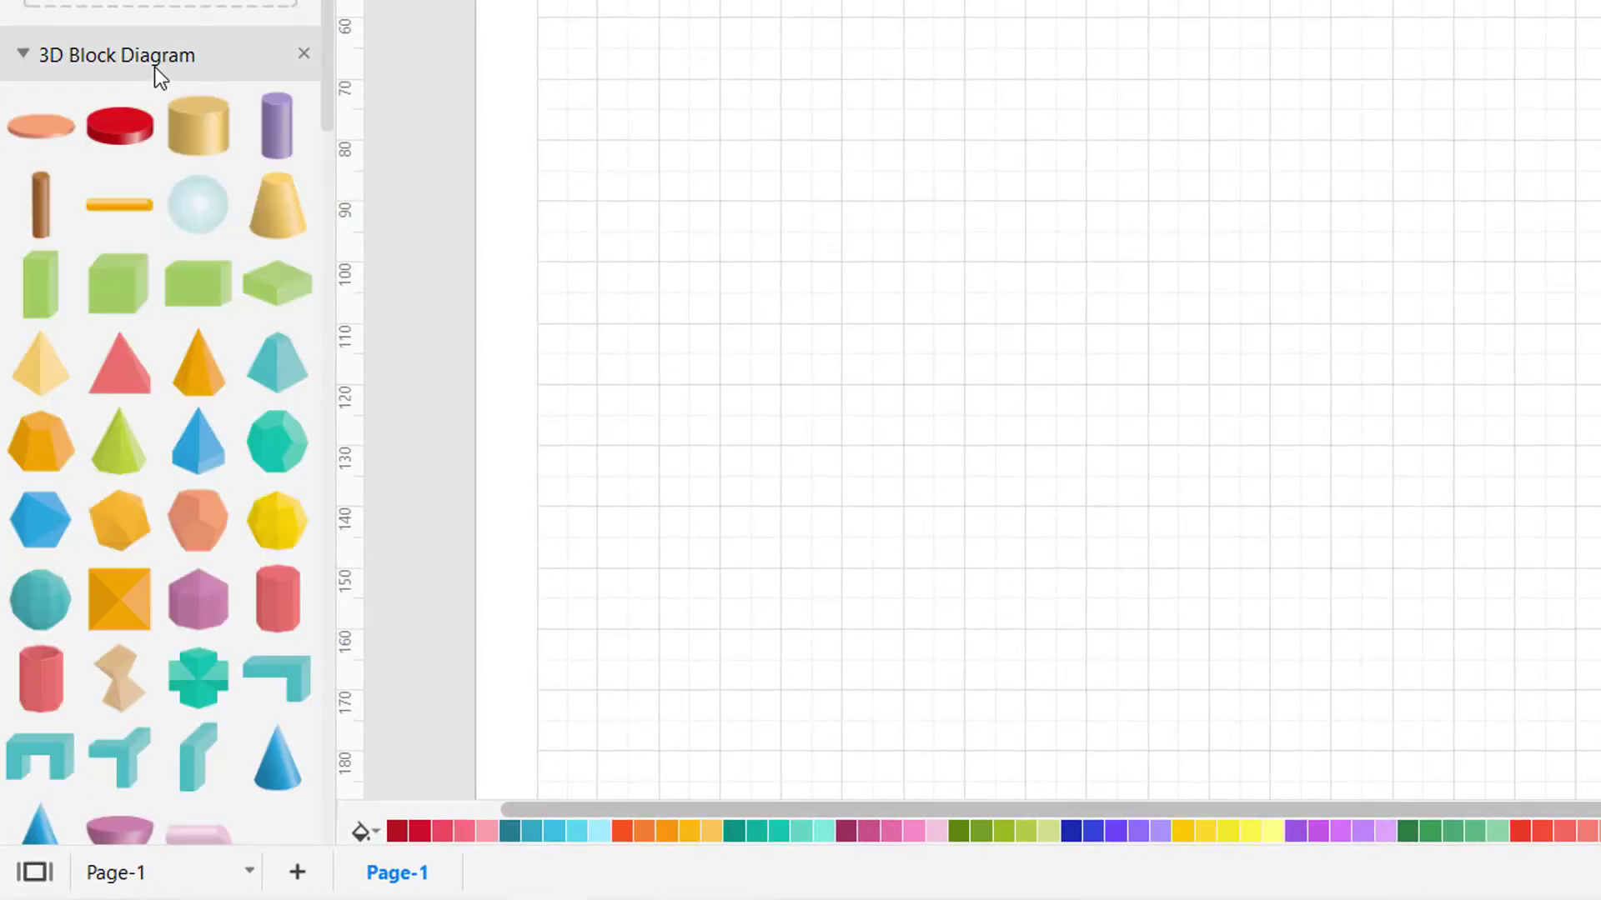
{"action": "scroll", "coordinate": [166, 275], "scroll_direction": "down", "scroll_amount": 6}
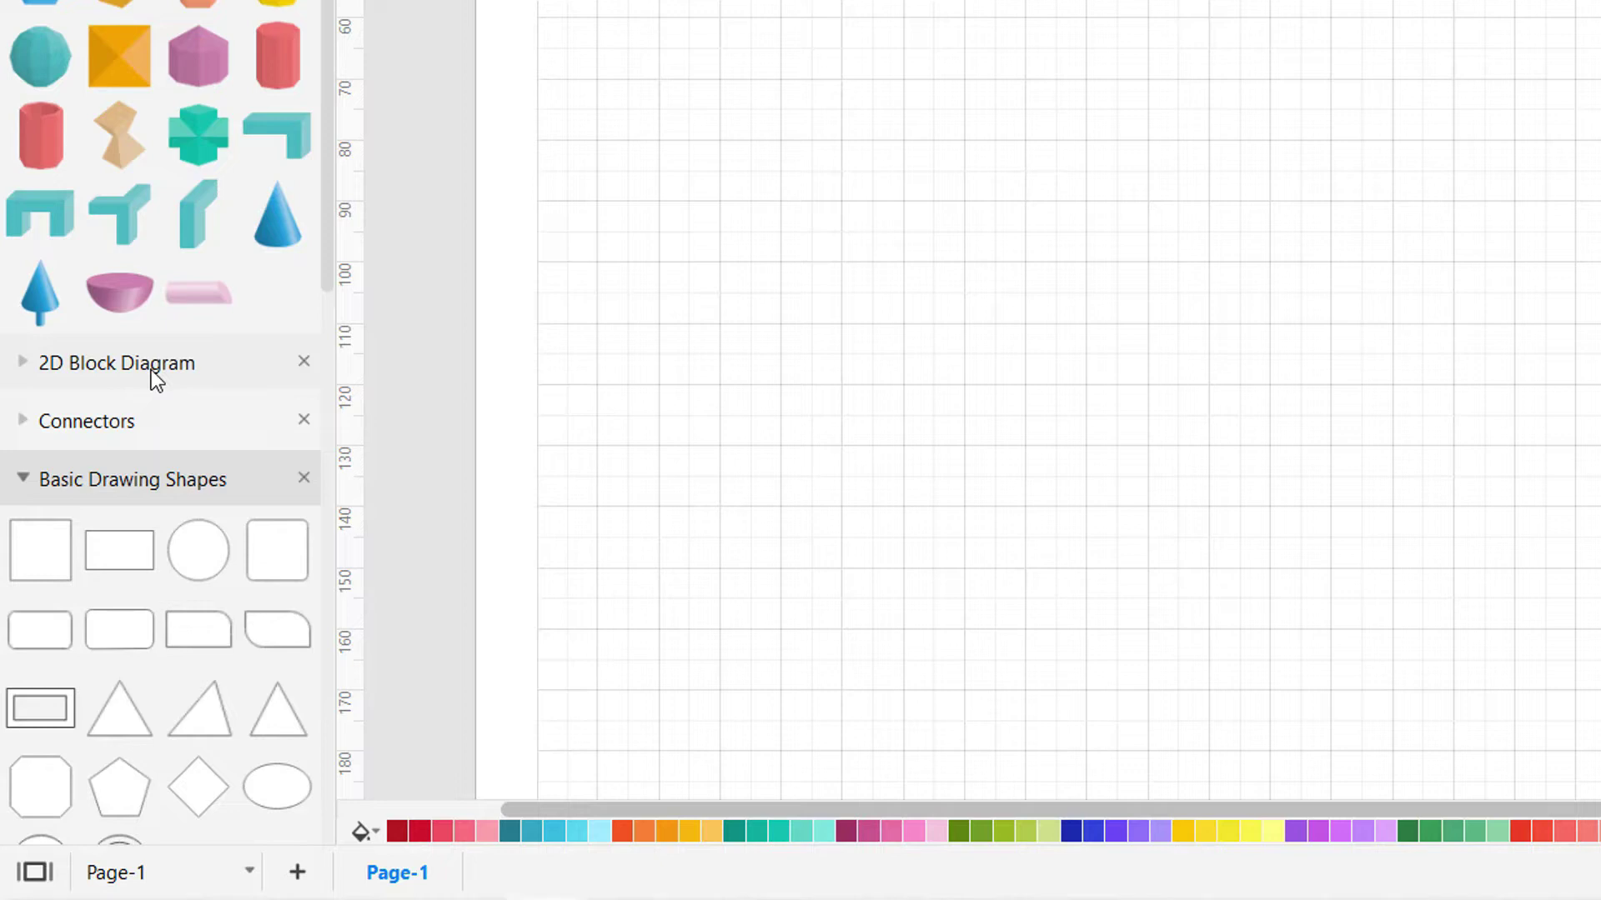
{"action": "left_click", "coordinate": [149, 365]}
{"action": "scroll", "coordinate": [148, 365], "scroll_direction": "down", "scroll_amount": 12}
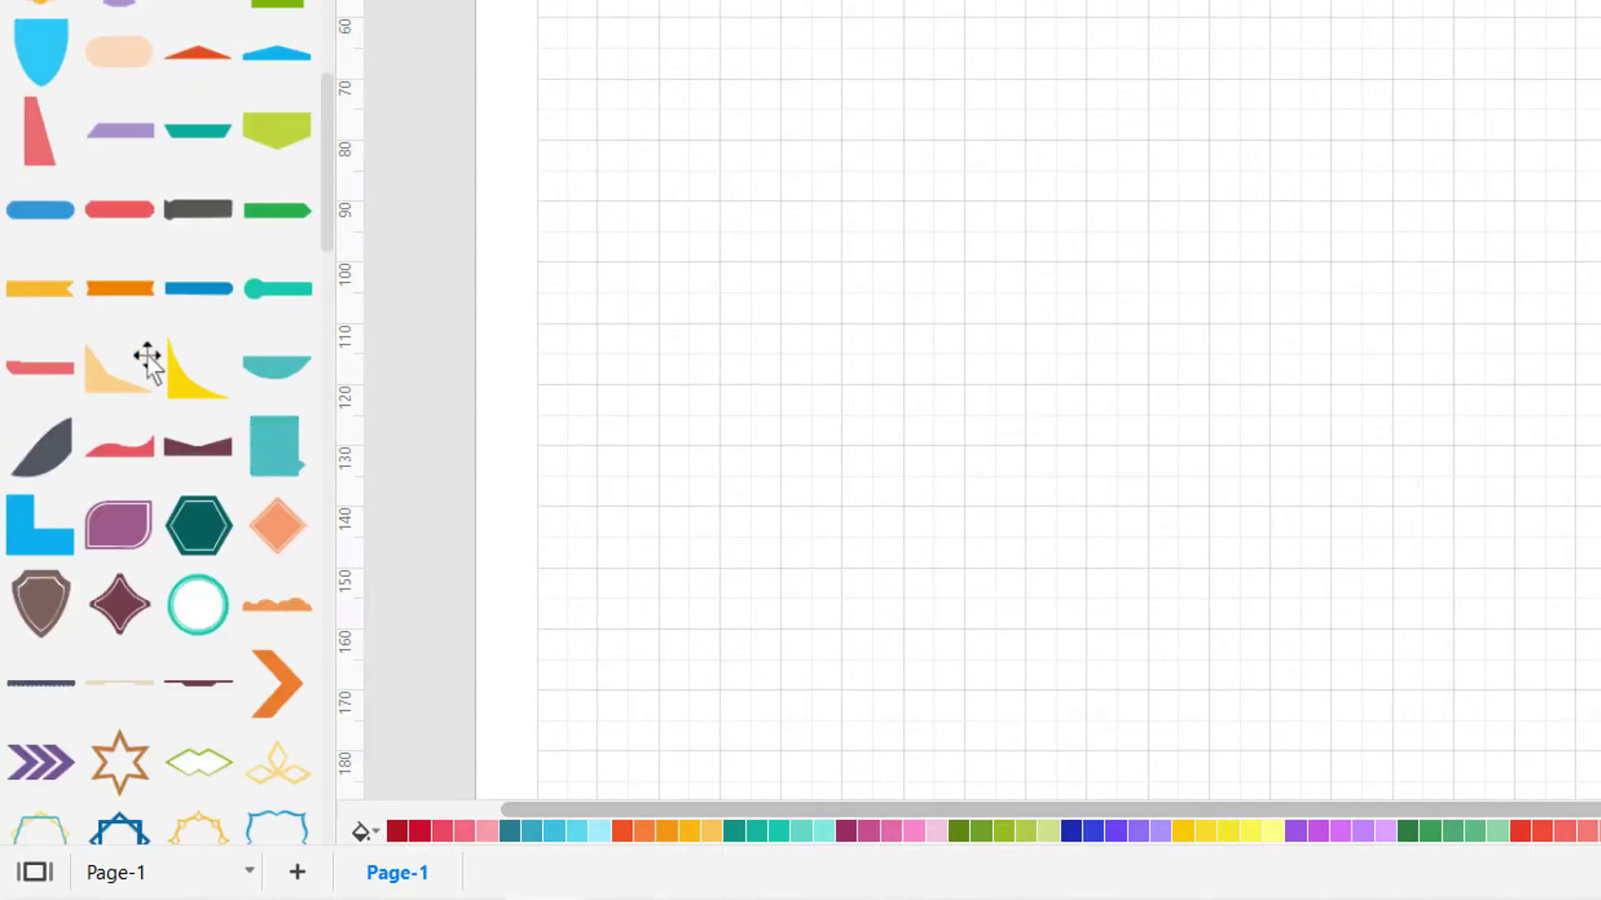
{"action": "scroll", "coordinate": [147, 359], "scroll_direction": "down", "scroll_amount": 12}
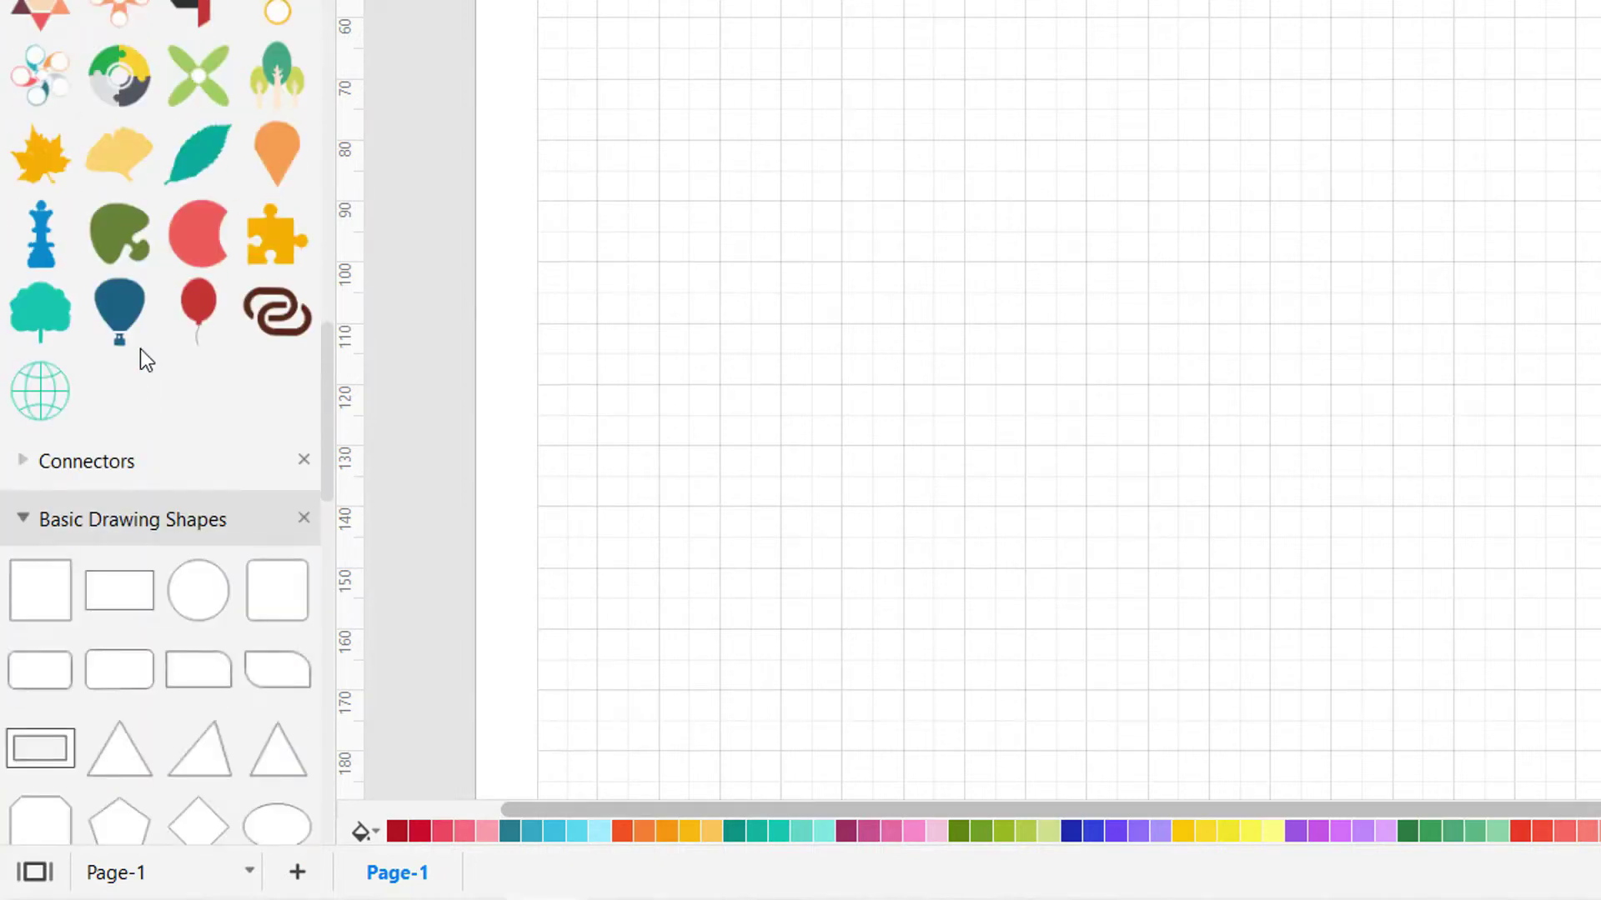
{"action": "left_click", "coordinate": [156, 463]}
{"action": "scroll", "coordinate": [143, 435], "scroll_direction": "down", "scroll_amount": 6}
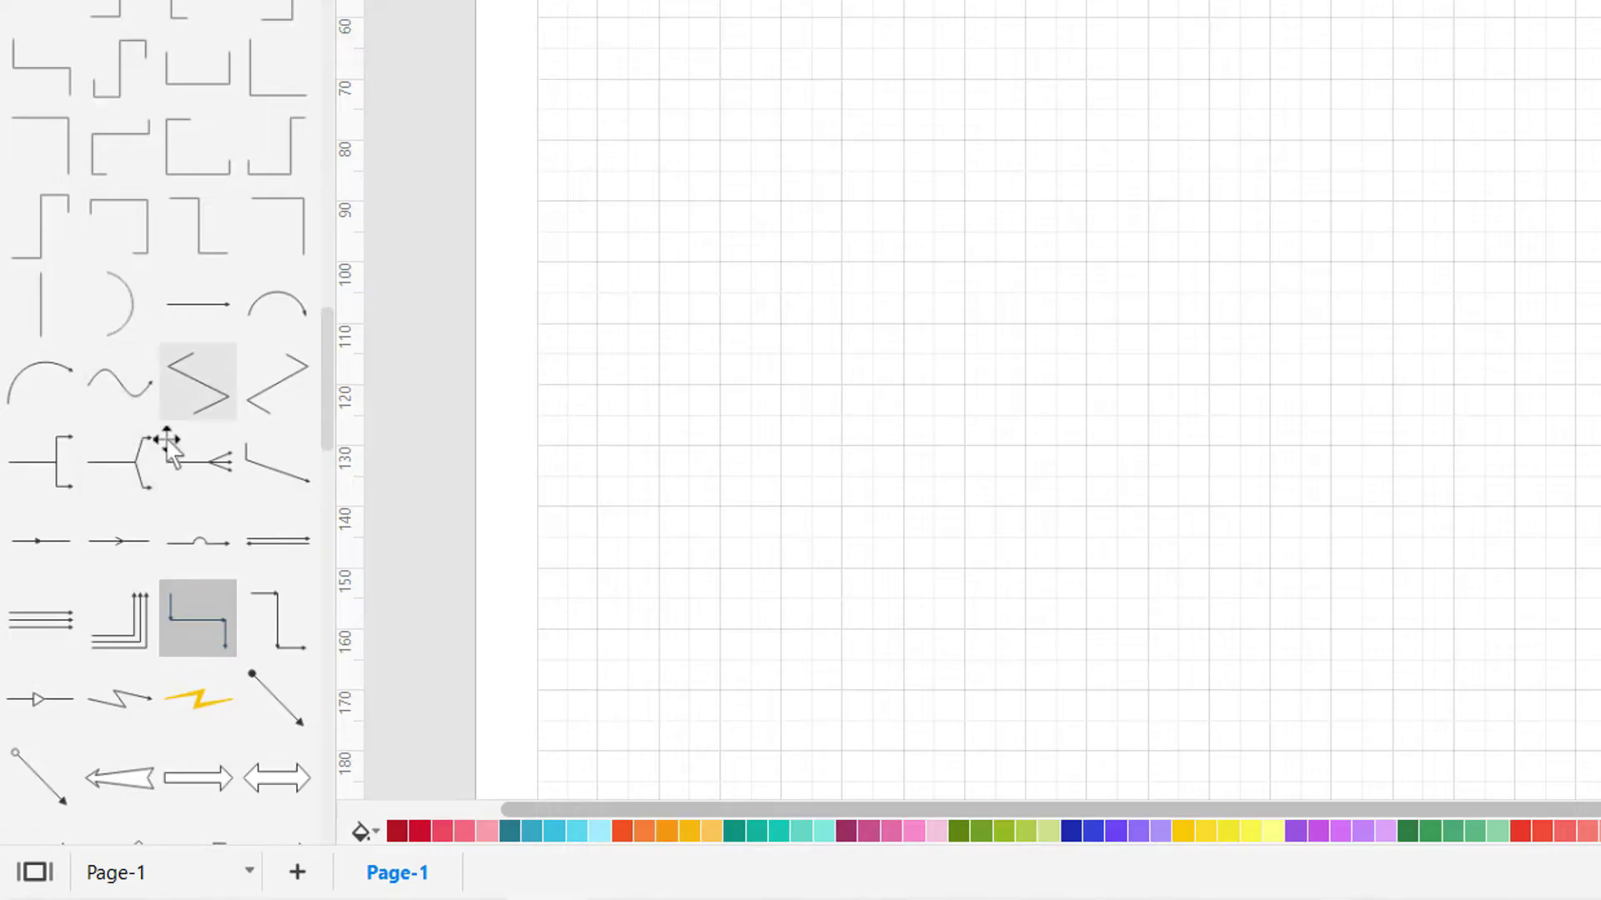
{"action": "scroll", "coordinate": [167, 438], "scroll_direction": "down", "scroll_amount": 4}
{"action": "scroll", "coordinate": [173, 437], "scroll_direction": "down", "scroll_amount": 8}
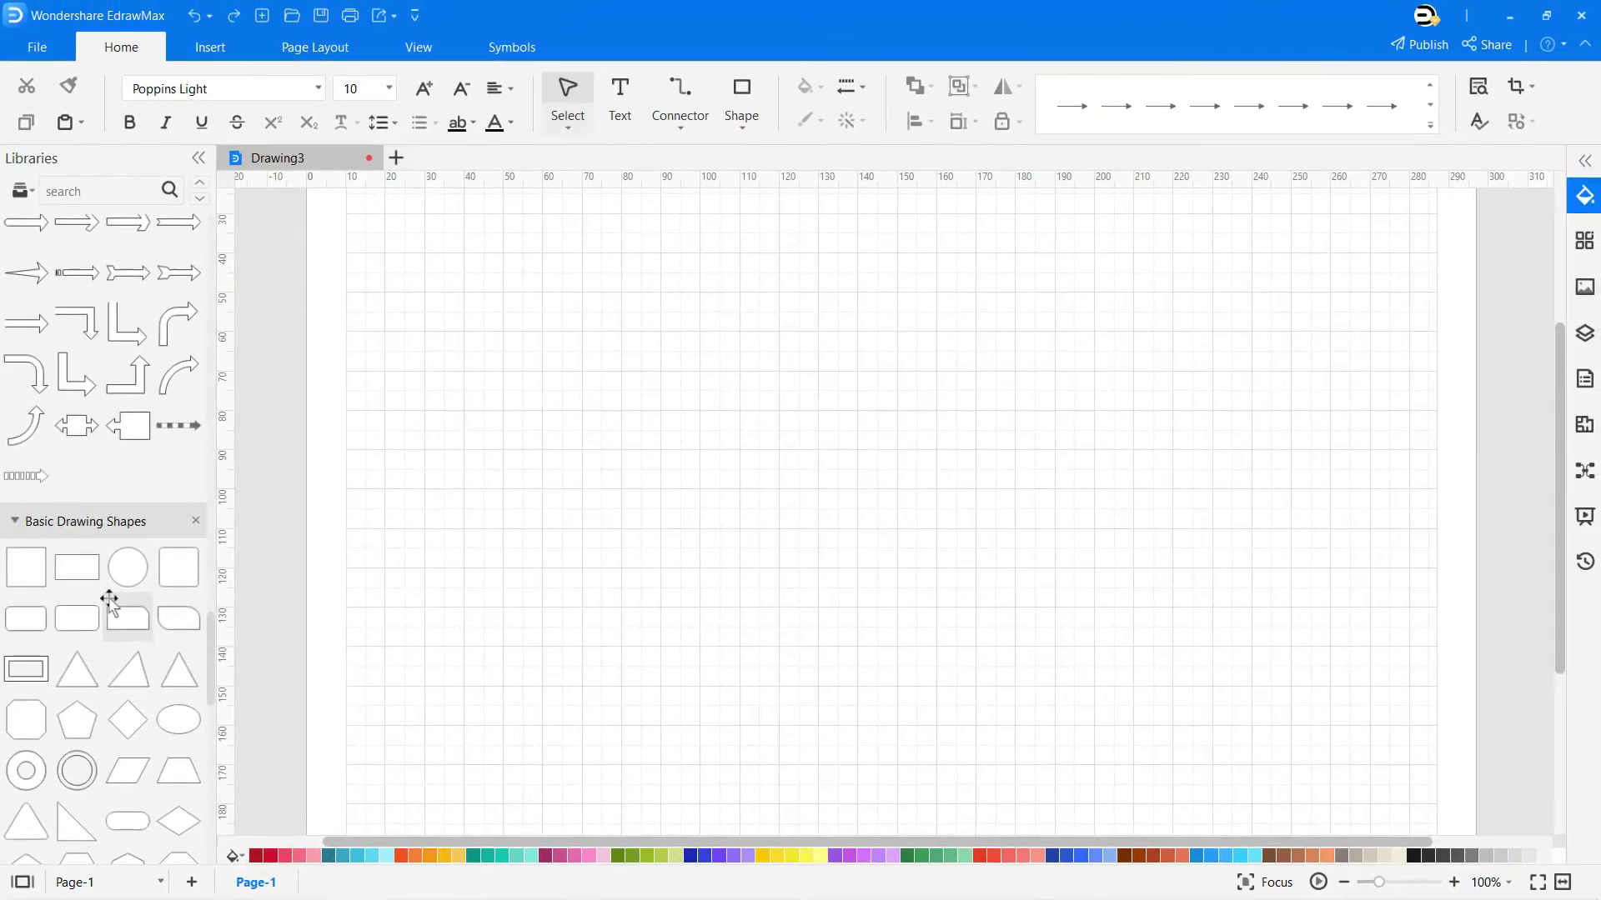
{"action": "scroll", "coordinate": [109, 599], "scroll_direction": "up", "scroll_amount": 15}
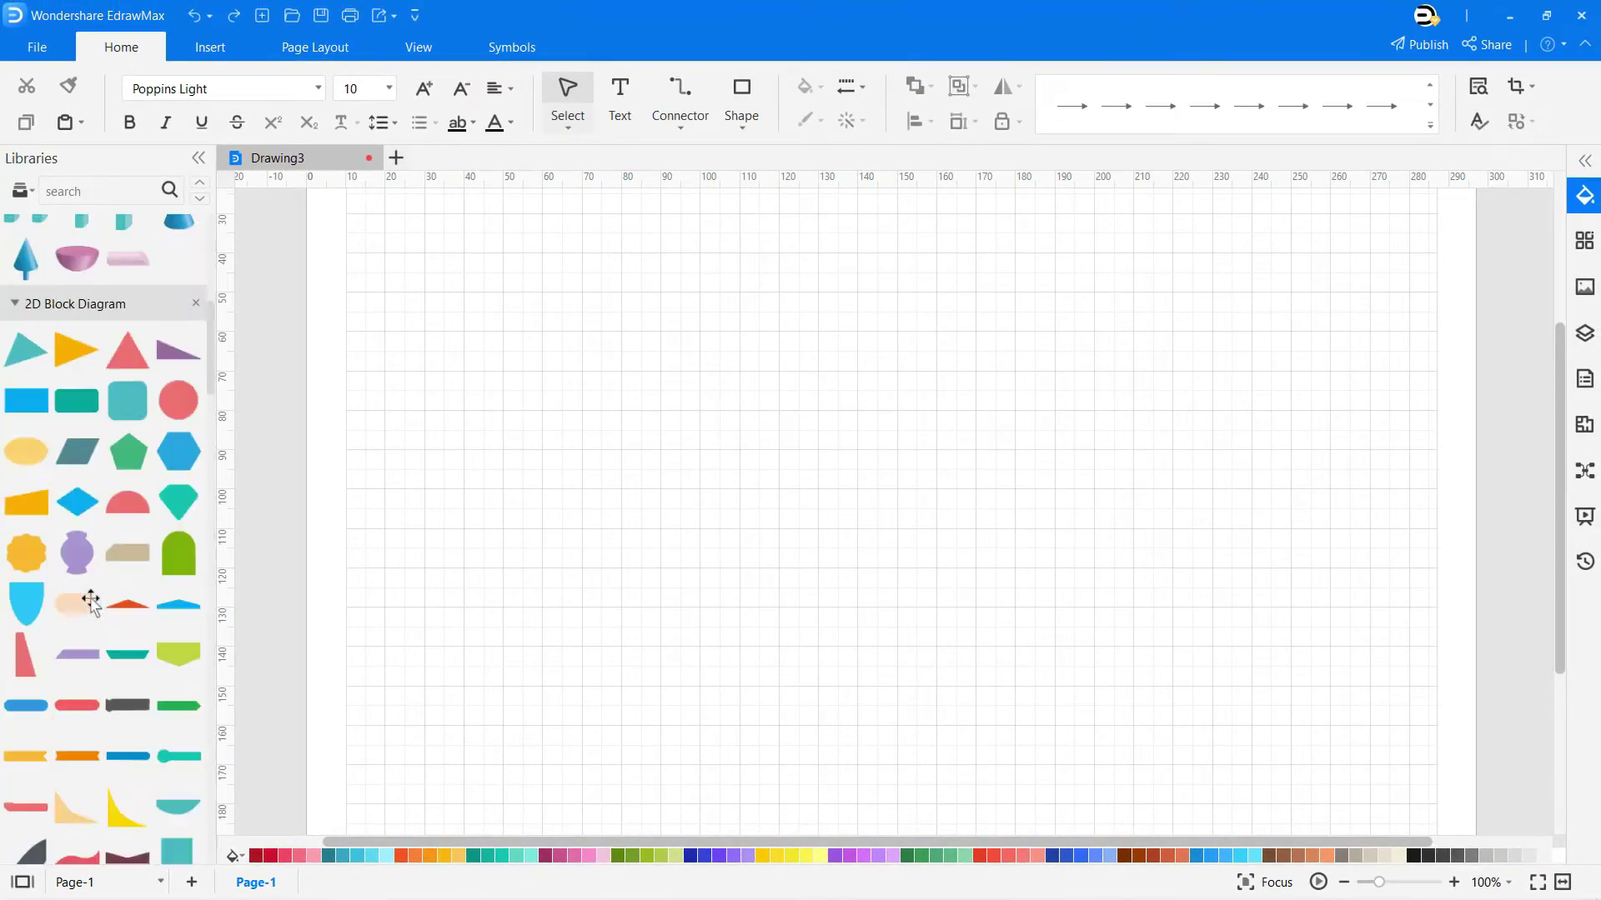
Place a teal rounded square labelled PROGRAM CONTROL in bold, enlarged text
{"action": "left_click_drag", "start_coordinate": [127, 554], "coordinate": [837, 455]}
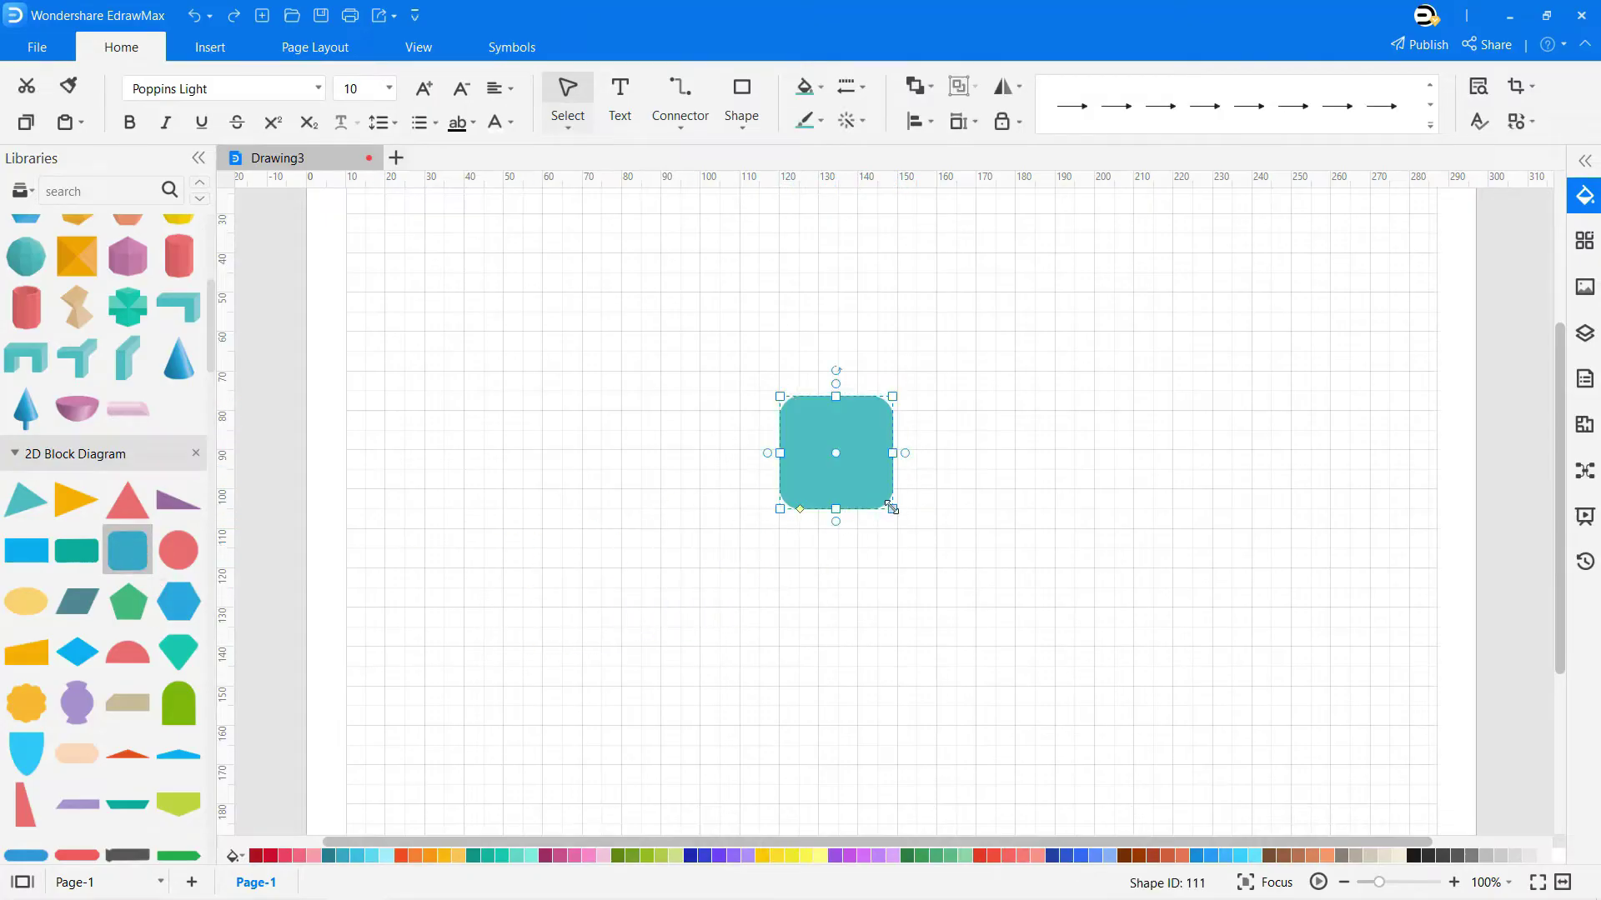
{"action": "left_click_drag", "start_coordinate": [892, 508], "coordinate": [1026, 642]}
{"action": "left_click_drag", "start_coordinate": [1022, 561], "coordinate": [1015, 600]}
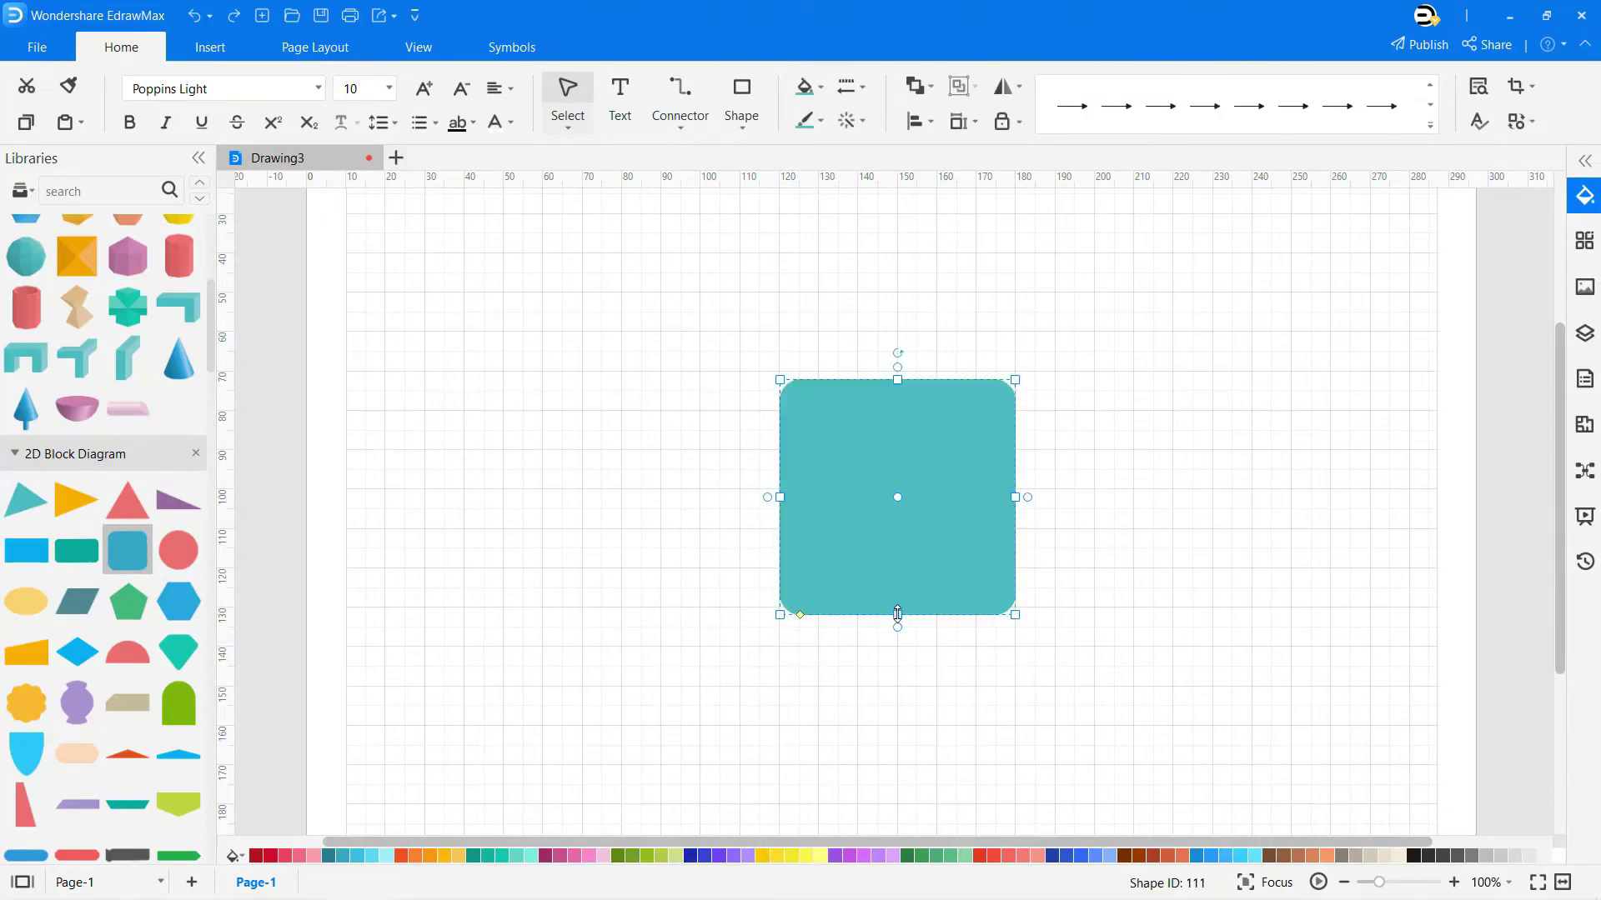
{"action": "left_click_drag", "start_coordinate": [897, 600], "coordinate": [900, 564]}
{"action": "double_click", "coordinate": [893, 484]}
{"action": "type", "text": "PRO"}
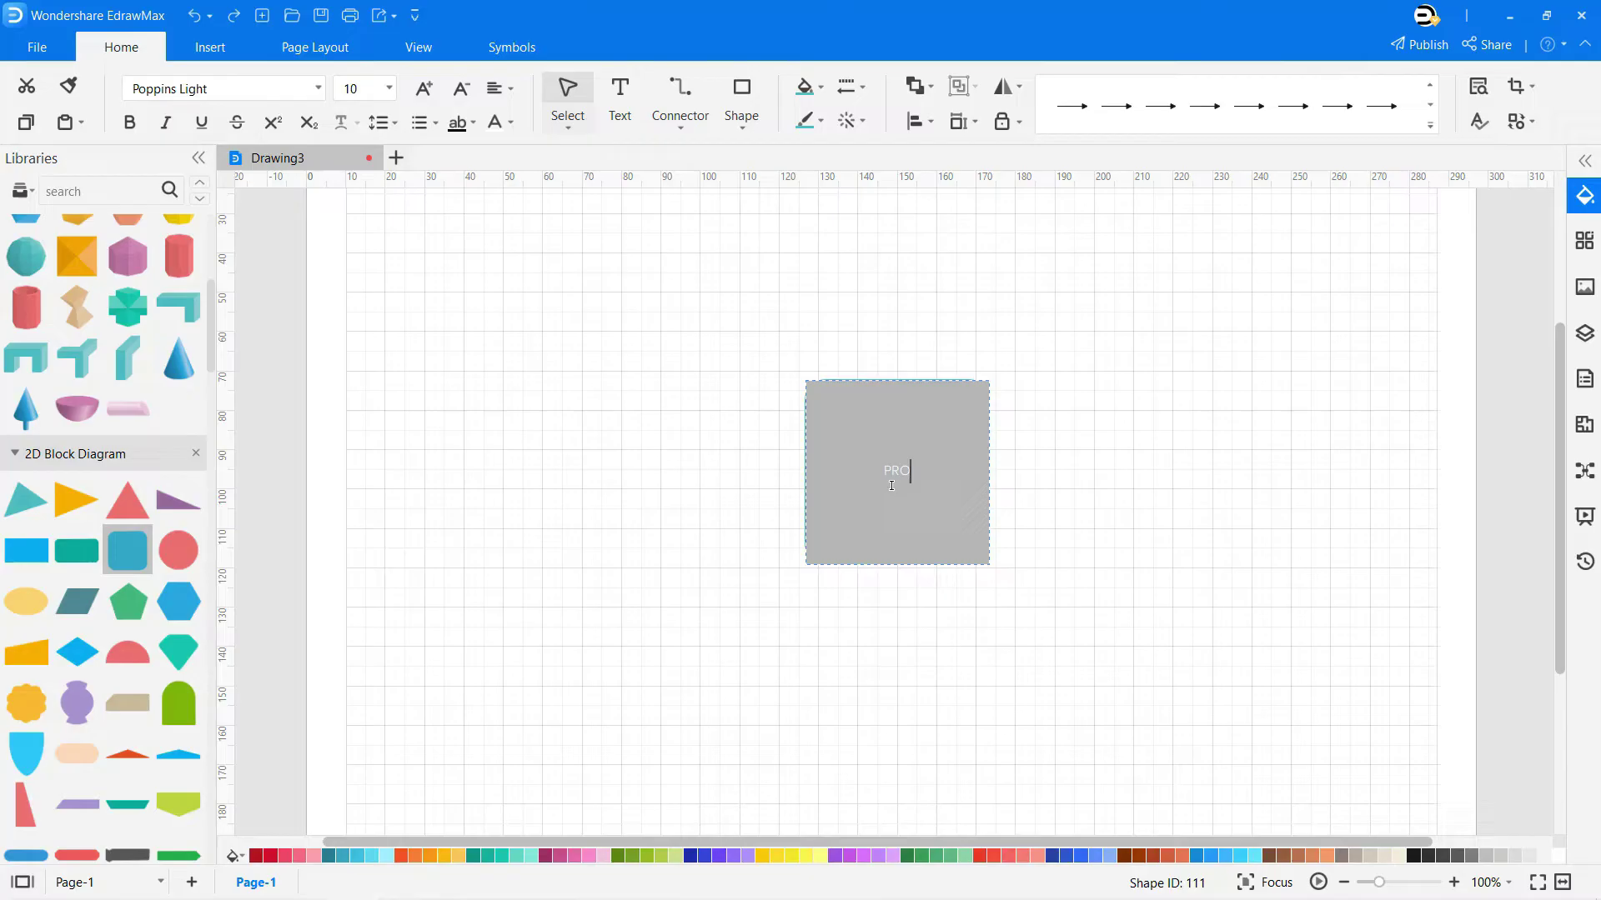
{"action": "type", "text": "GRAM CONTROL"}
{"action": "key", "text": "ctrl+a"}
{"action": "key", "text": "ctrl+b"}
{"action": "left_click", "coordinate": [1150, 509]}
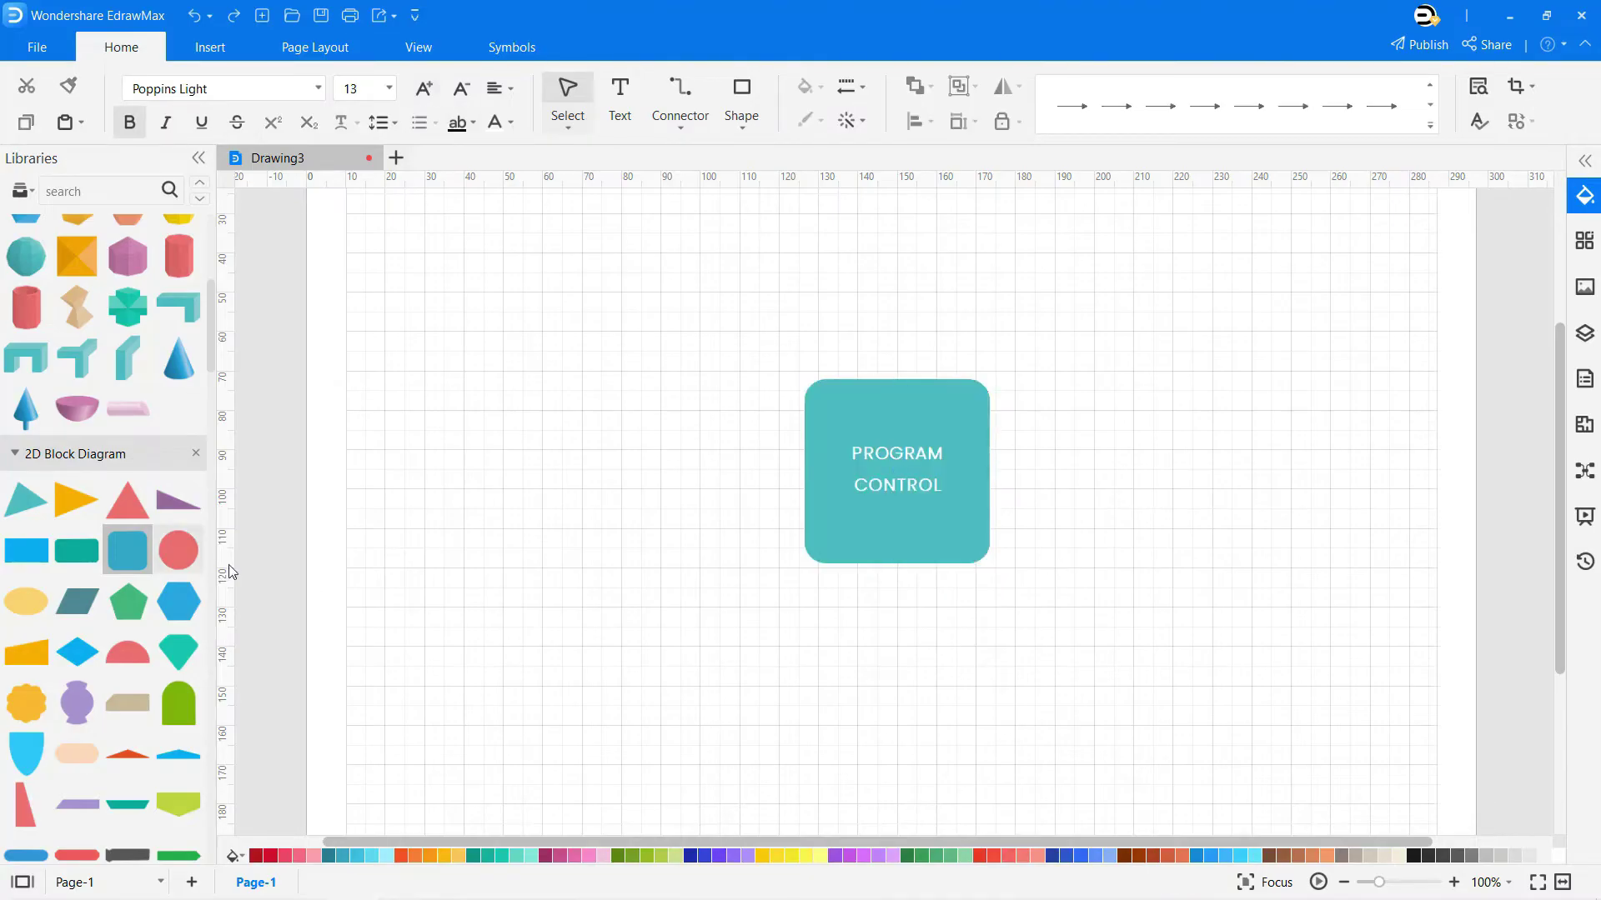
Add blue DISPLAY and KEYPAD boxes above PROGRAM CONTROL with larger label text
{"action": "left_click_drag", "start_coordinate": [28, 559], "coordinate": [676, 249]}
{"action": "double_click", "coordinate": [749, 248]}
{"action": "type", "text": "DISPLA"}
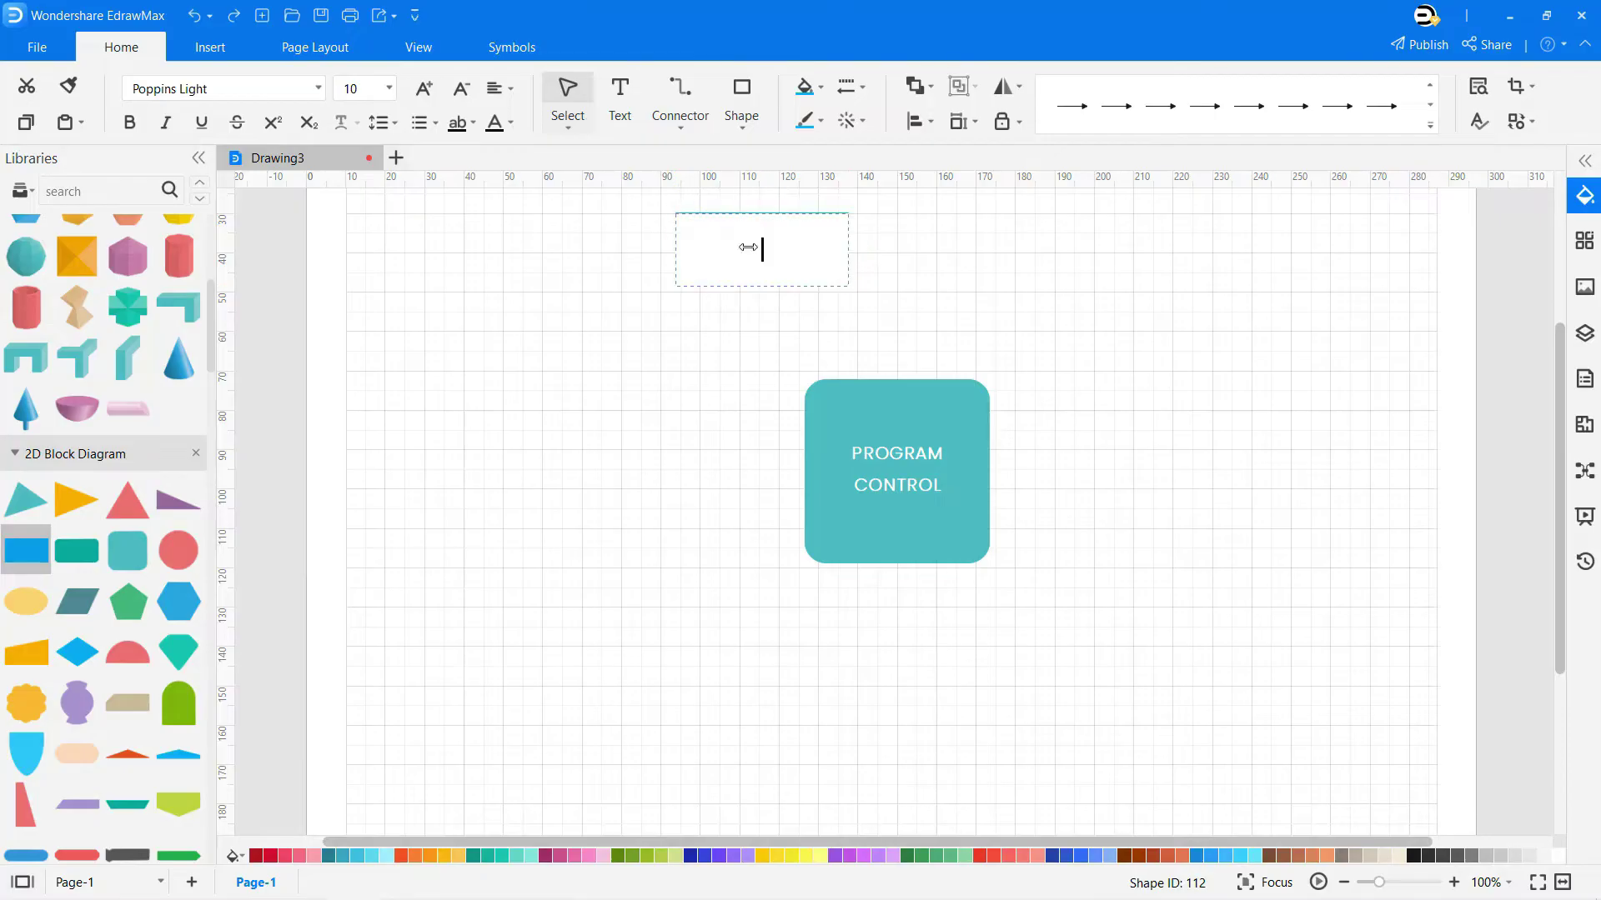
{"action": "type", "text": "Y"}
{"action": "key", "text": "ctrl+a"}
{"action": "left_click", "coordinate": [612, 421]}
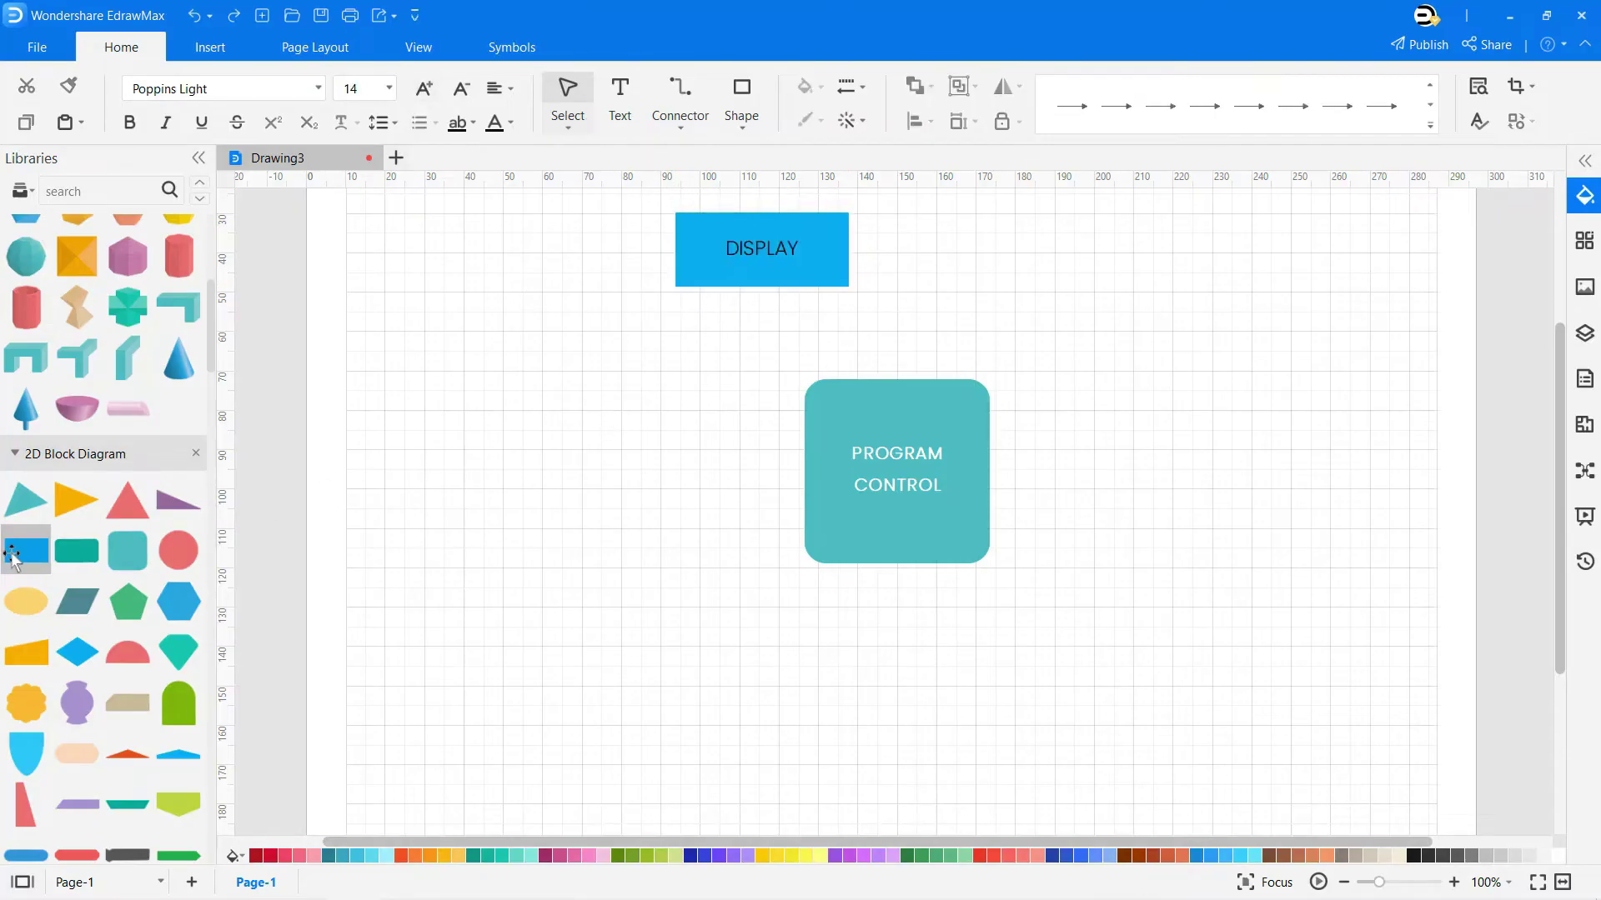
{"action": "left_click_drag", "start_coordinate": [25, 550], "coordinate": [982, 243]}
{"action": "double_click", "coordinate": [983, 243]}
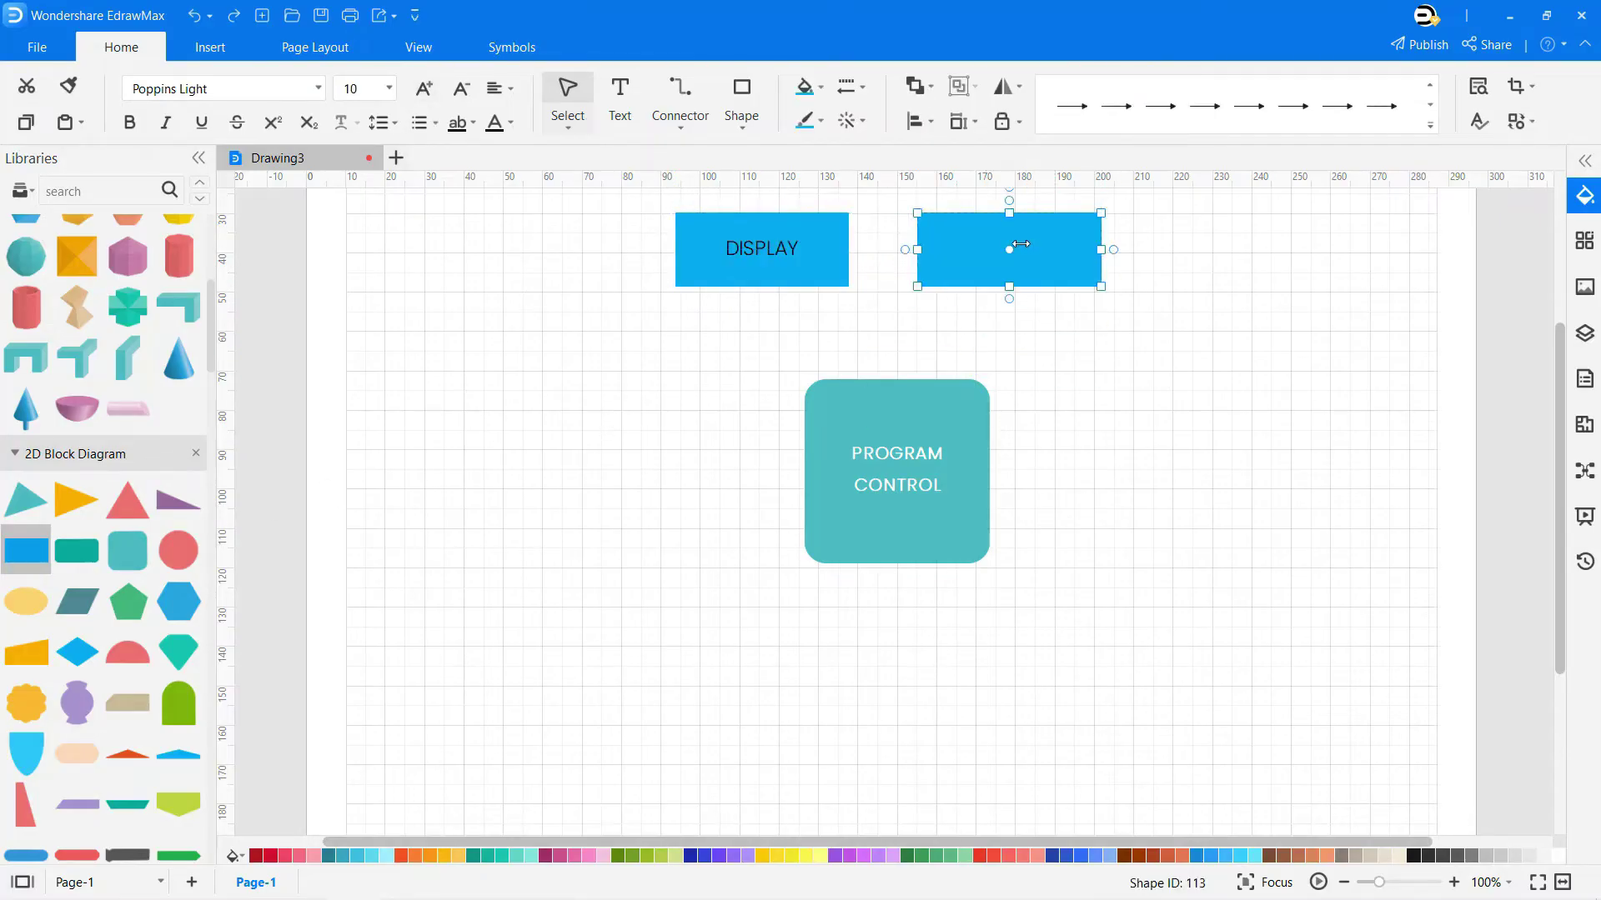
{"action": "type", "text": "KEYBAD"}
{"action": "key", "text": "ctrl+a"}
{"action": "left_click", "coordinate": [567, 535]}
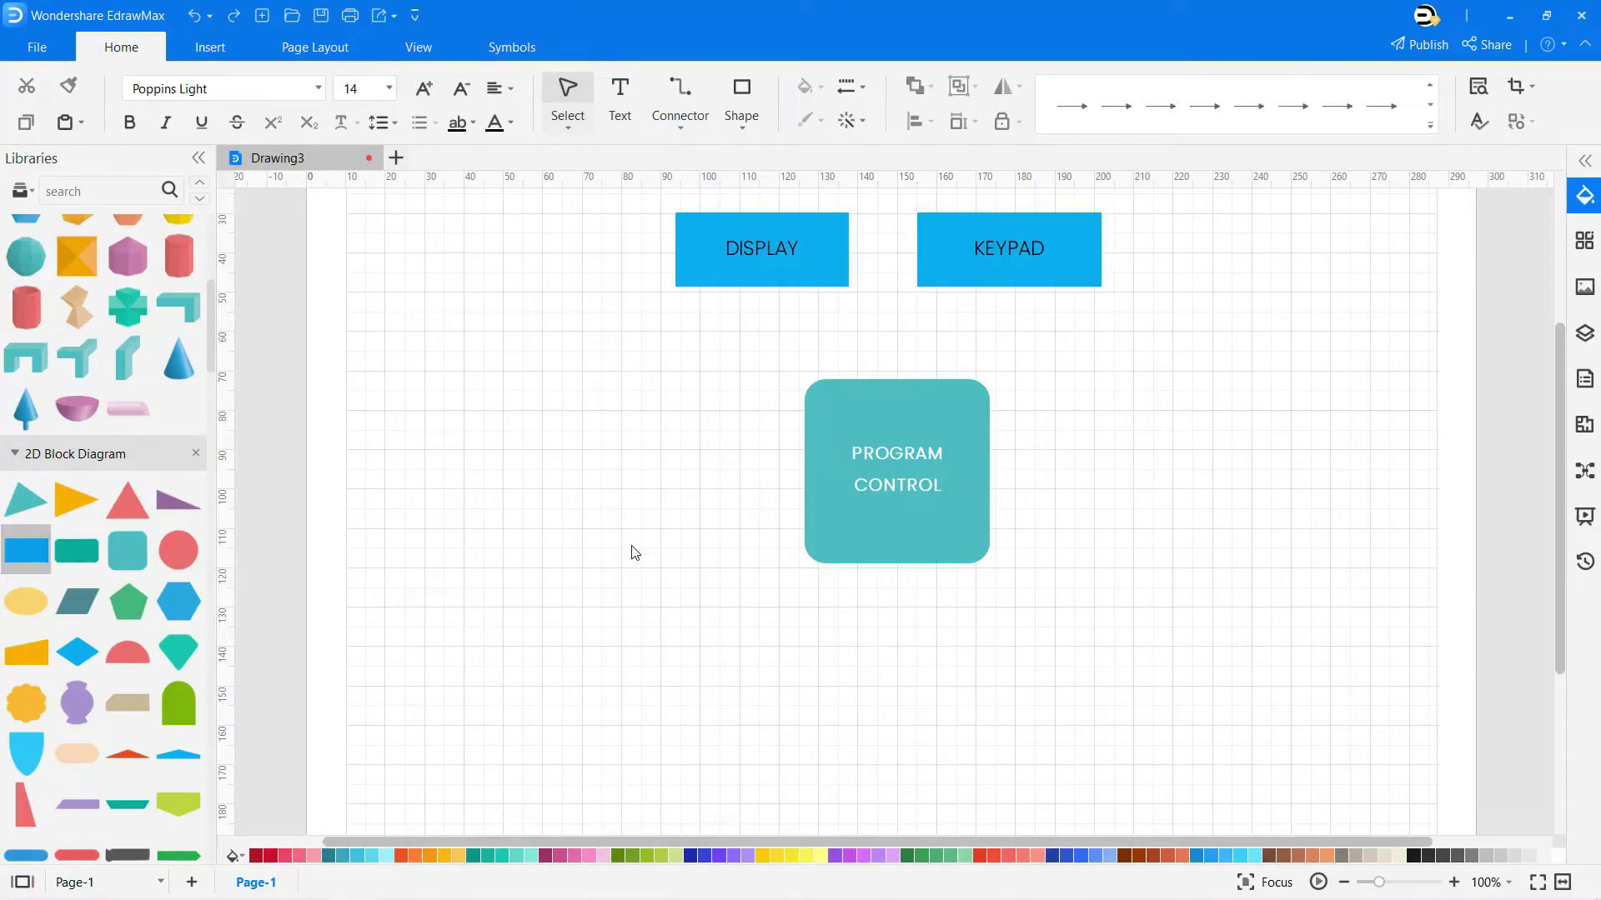
{"action": "scroll", "coordinate": [597, 552], "scroll_direction": "up", "scroll_amount": 2}
Add an enlarged USER INTERFACE text label above DISPLAY and KEYPAD
{"action": "left_click", "coordinate": [620, 98]}
{"action": "left_click_drag", "start_coordinate": [989, 308], "coordinate": [802, 279]}
{"action": "type", "text": "USER INTERFACE"}
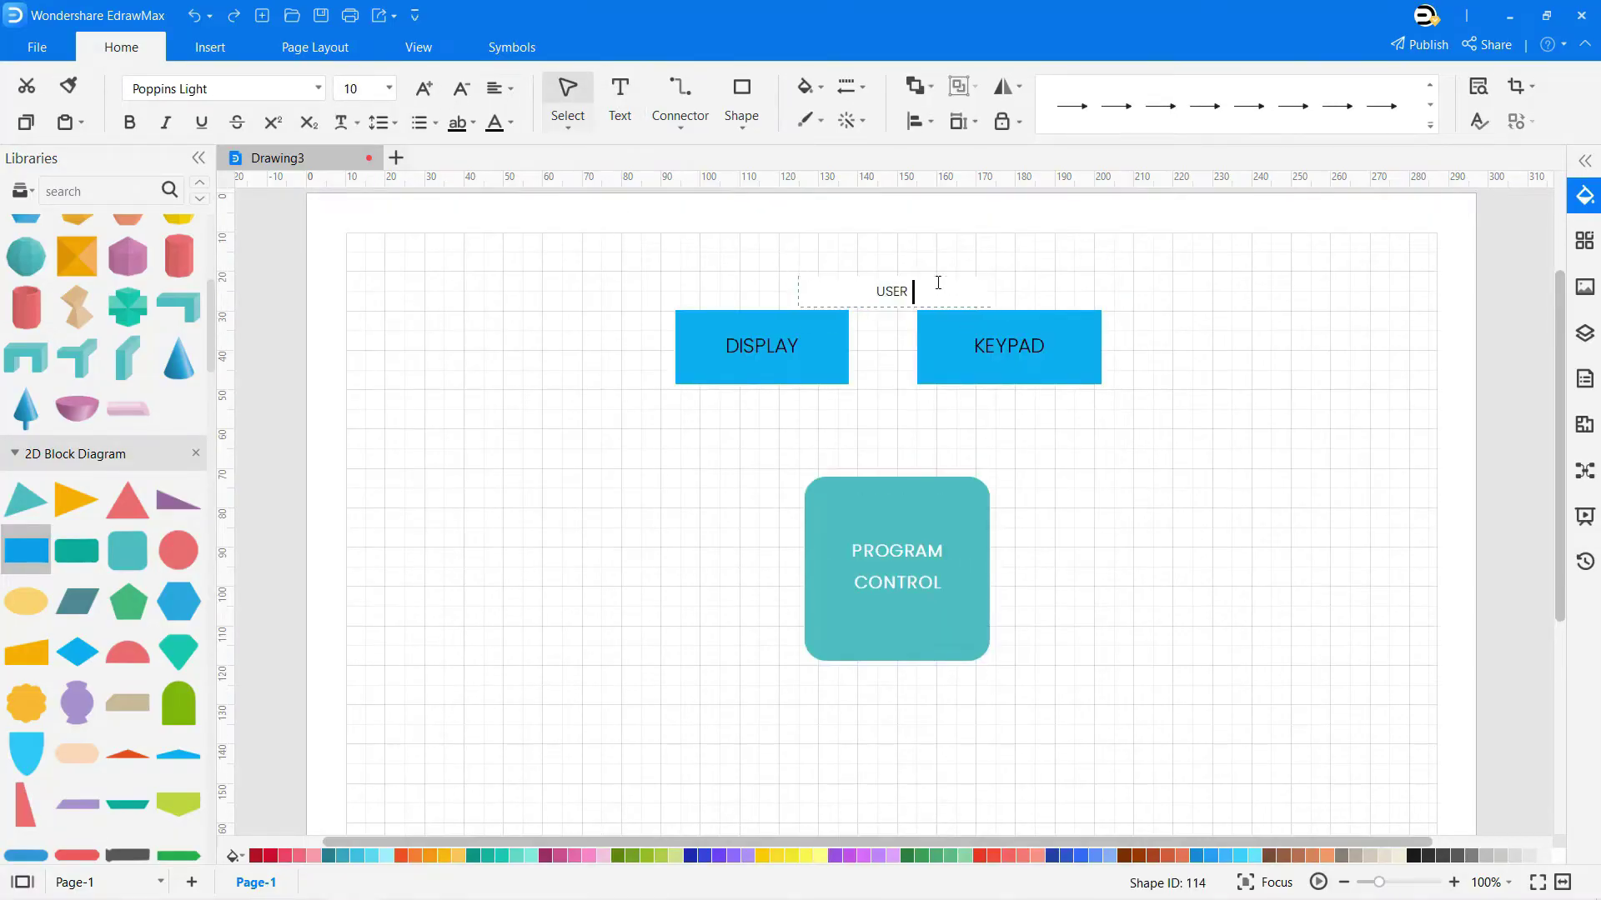
{"action": "key", "text": "ctrl+a"}
{"action": "key", "text": "ctrl+shift+period"}
{"action": "left_click", "coordinate": [1375, 590]}
{"action": "scroll", "coordinate": [154, 523], "scroll_direction": "down", "scroll_amount": 8}
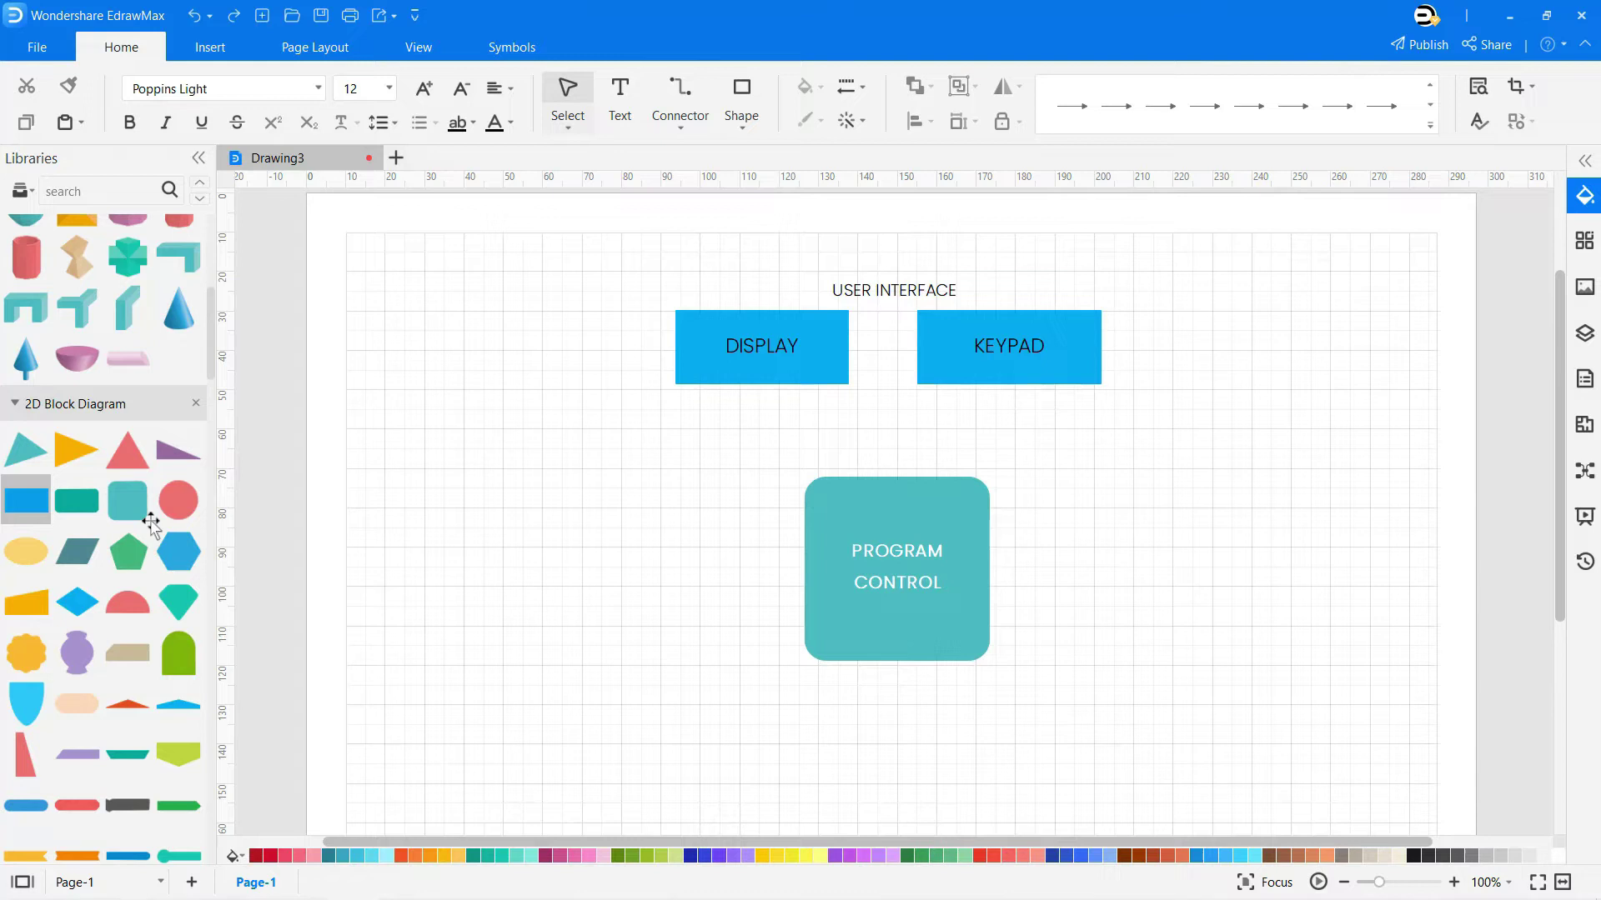
{"action": "scroll", "coordinate": [153, 524], "scroll_direction": "down", "scroll_amount": 10}
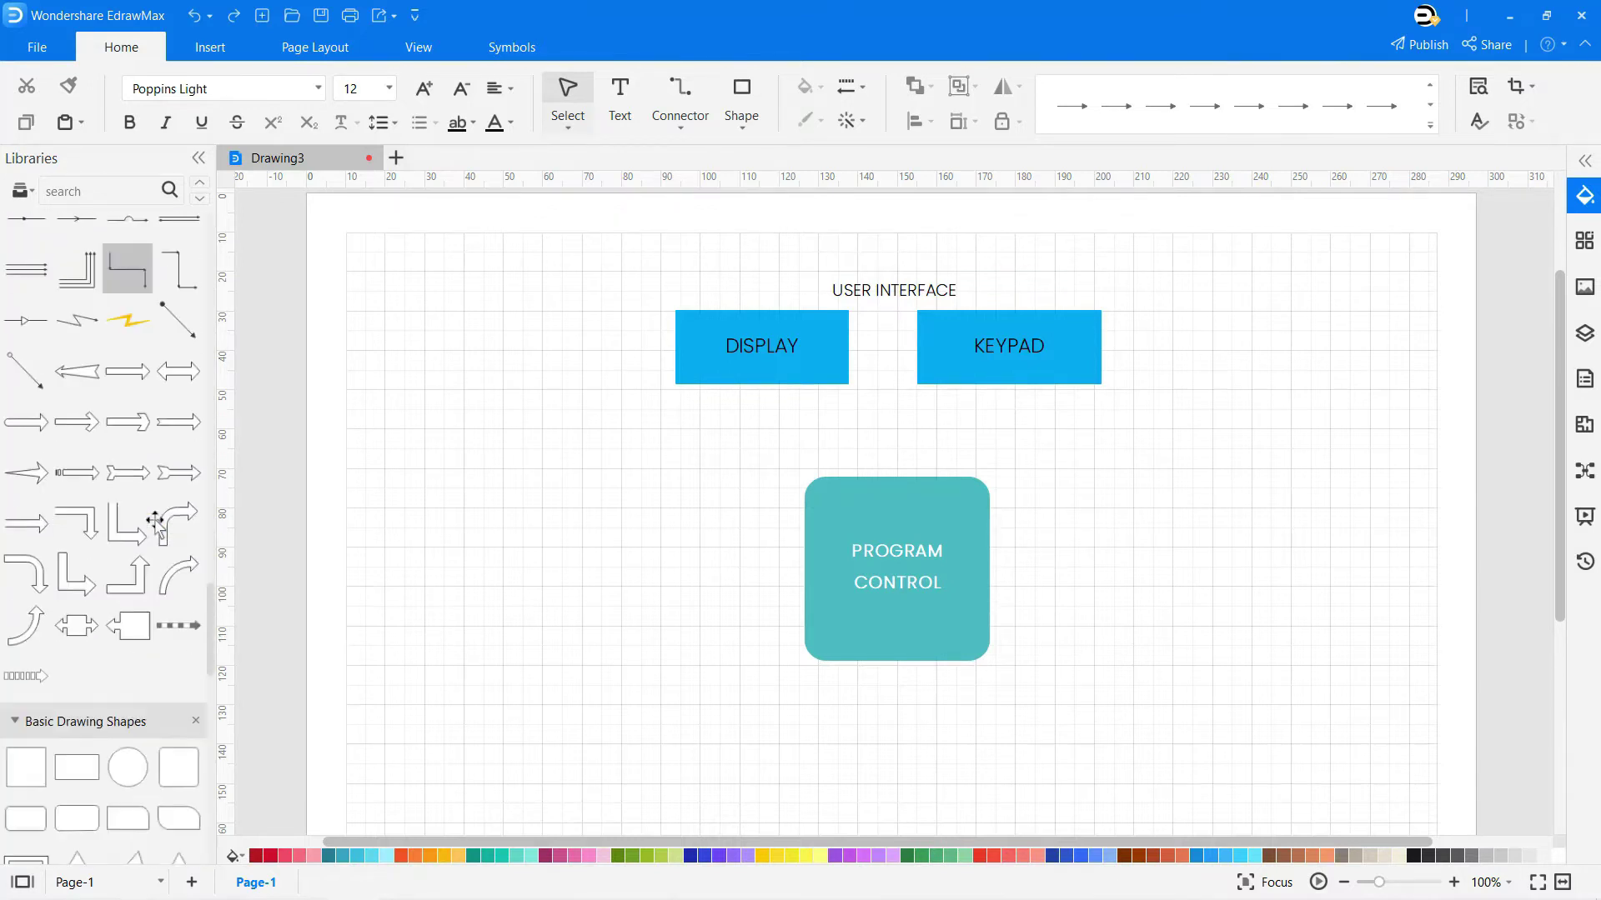
Draw a rectangle enclosing DISPLAY and KEYPAD and send it to the back
{"action": "mouse_move", "coordinate": [76, 567]}
{"action": "left_mouse_down"}
{"action": "mouse_move", "coordinate": [661, 283]}
{"action": "mouse_move", "coordinate": [1172, 291]}
{"action": "left_mouse_up"}
{"action": "left_click_drag", "start_coordinate": [884, 327], "coordinate": [884, 409]}
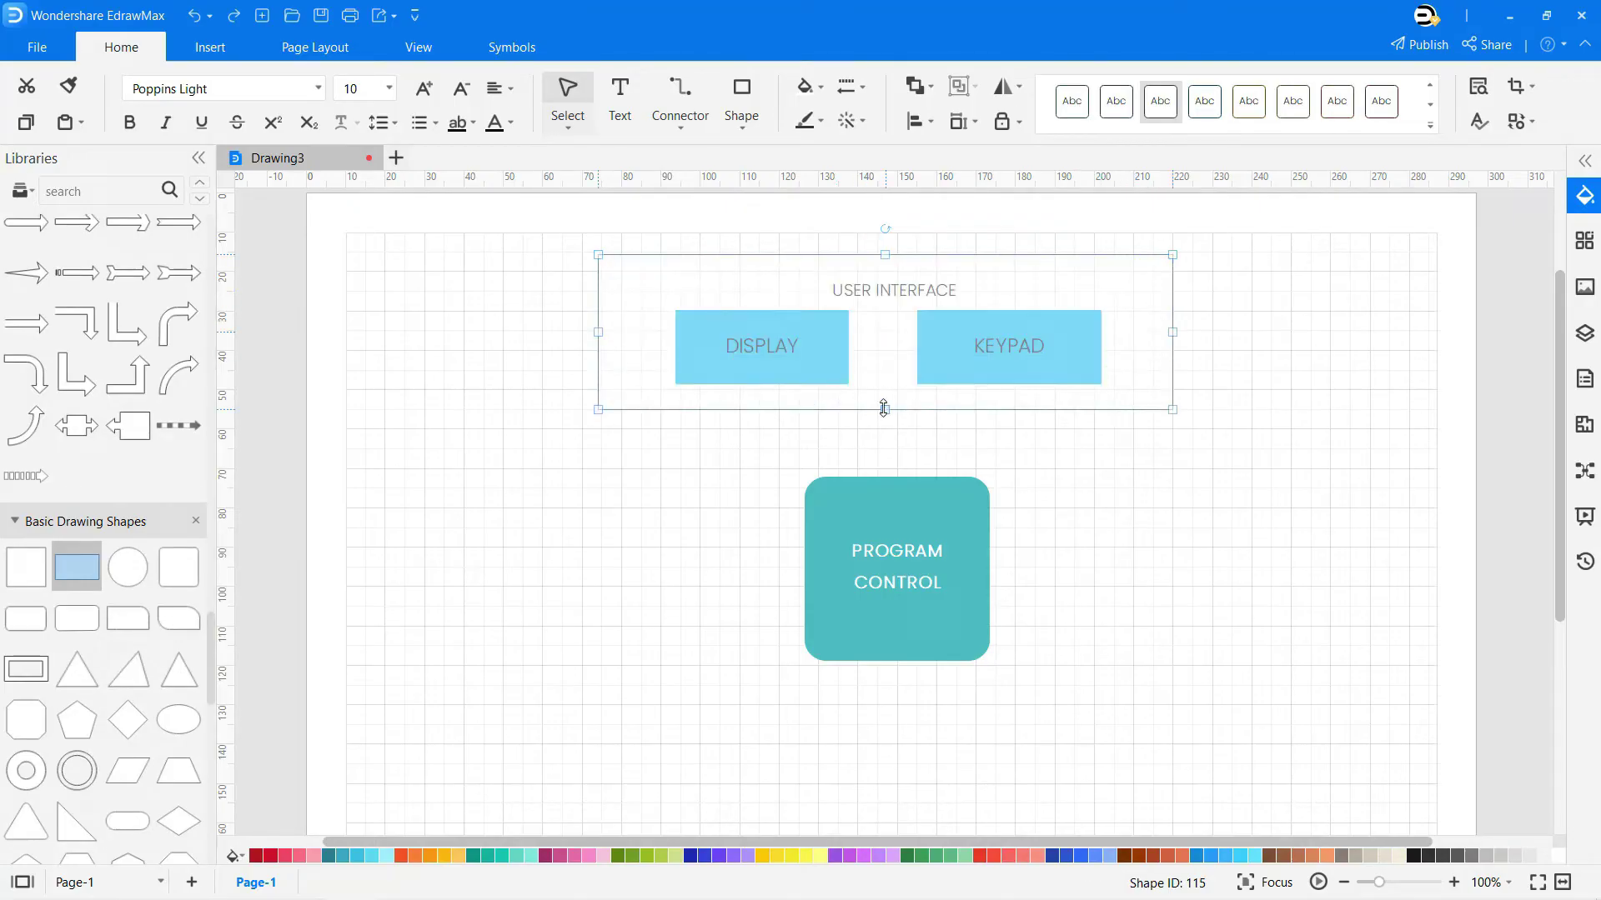
{"action": "left_click_drag", "start_coordinate": [883, 408], "coordinate": [886, 419]}
{"action": "right_click", "coordinate": [831, 395]}
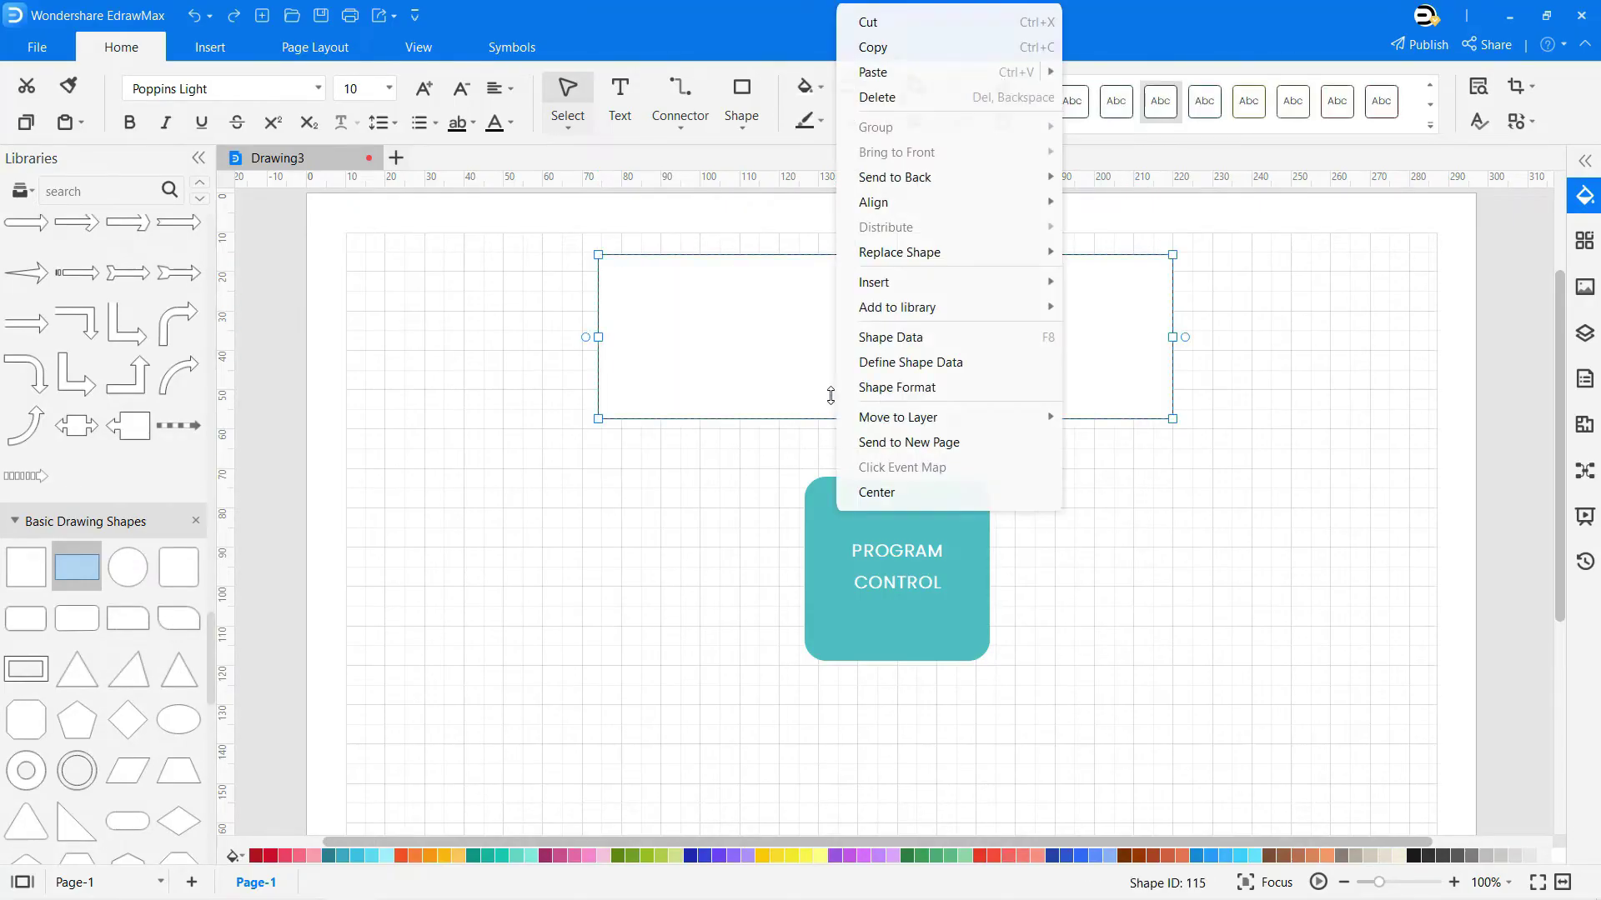
{"action": "mouse_move", "coordinate": [970, 184]}
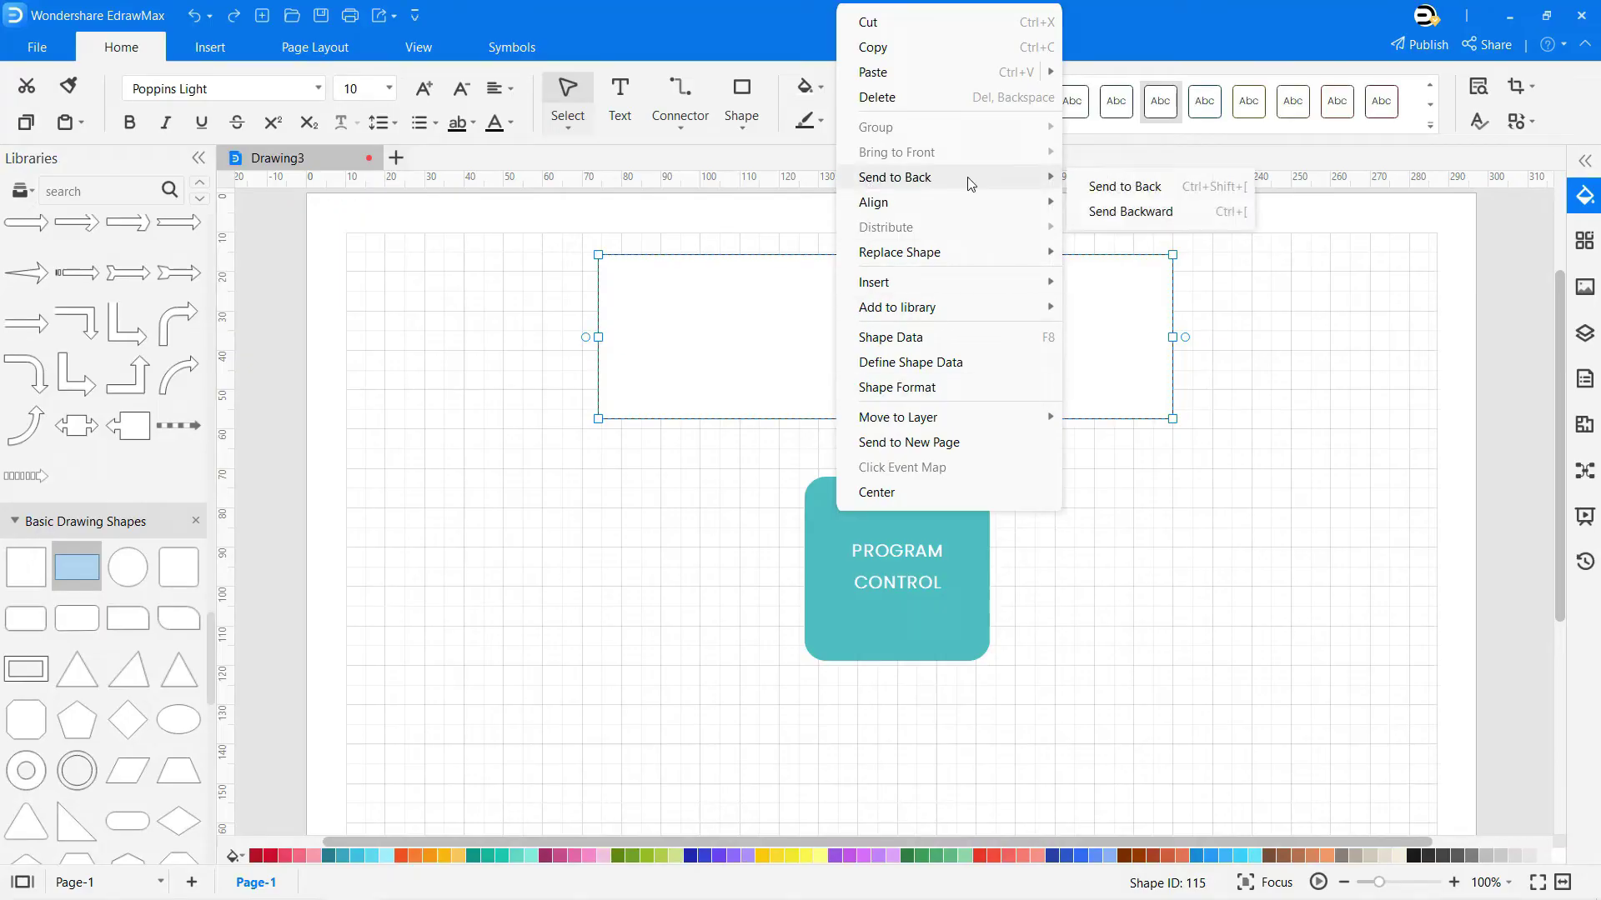
{"action": "left_click", "coordinate": [1100, 187]}
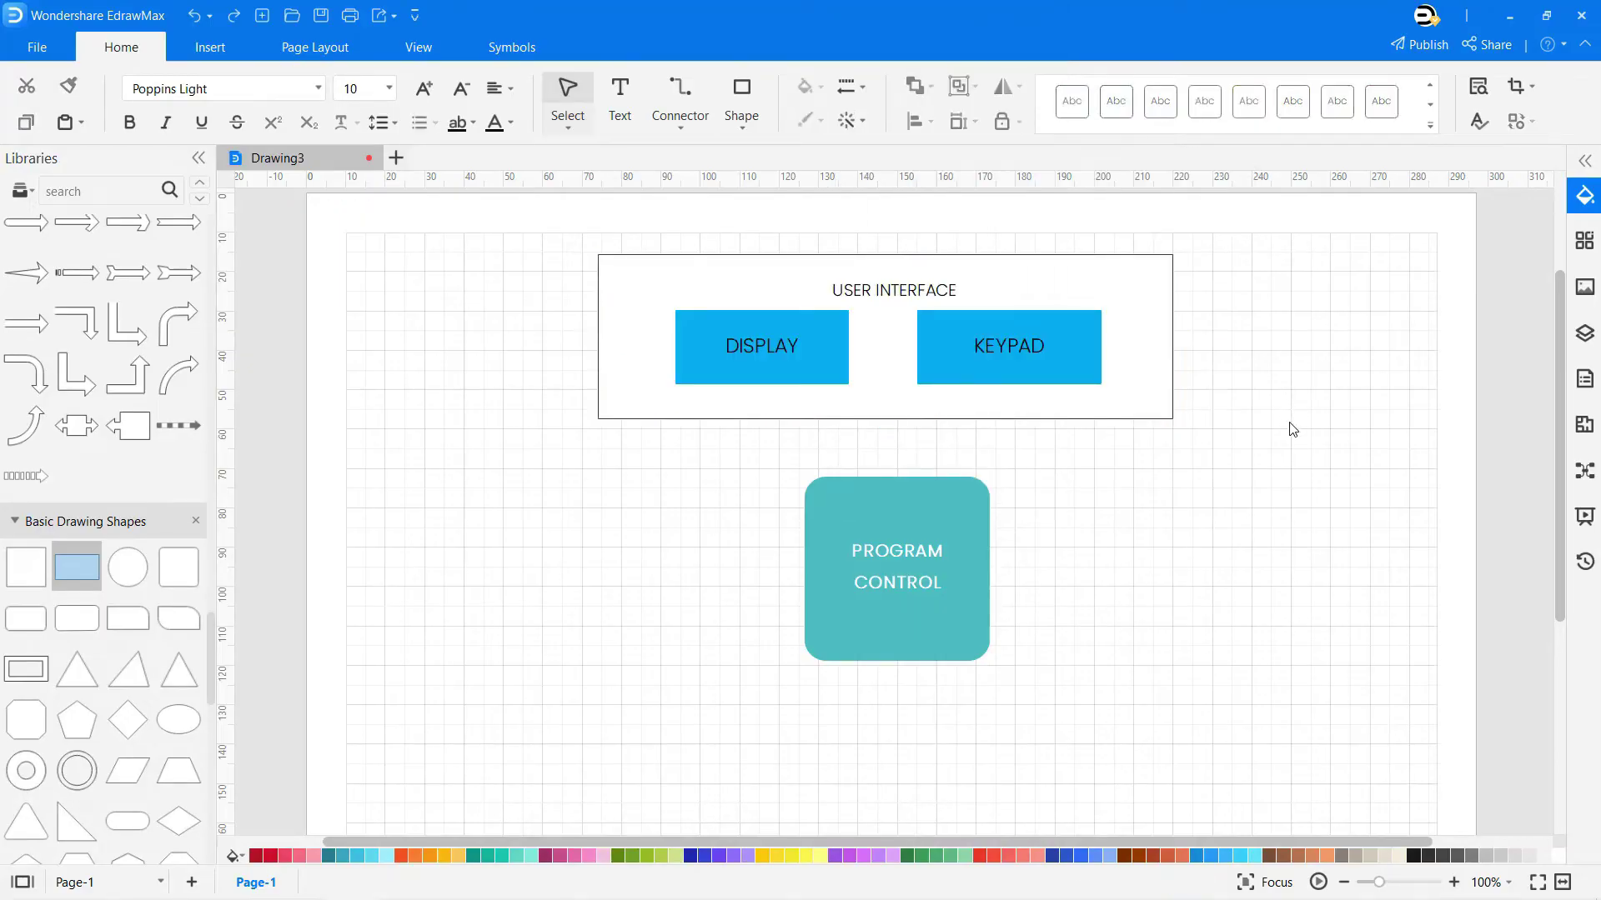
Draw elbow arrows from PROGRAM CONTROL up into DISPLAY and KEYPAD, lowering the KEYPAD arrow's bend
{"action": "left_click", "coordinate": [678, 132]}
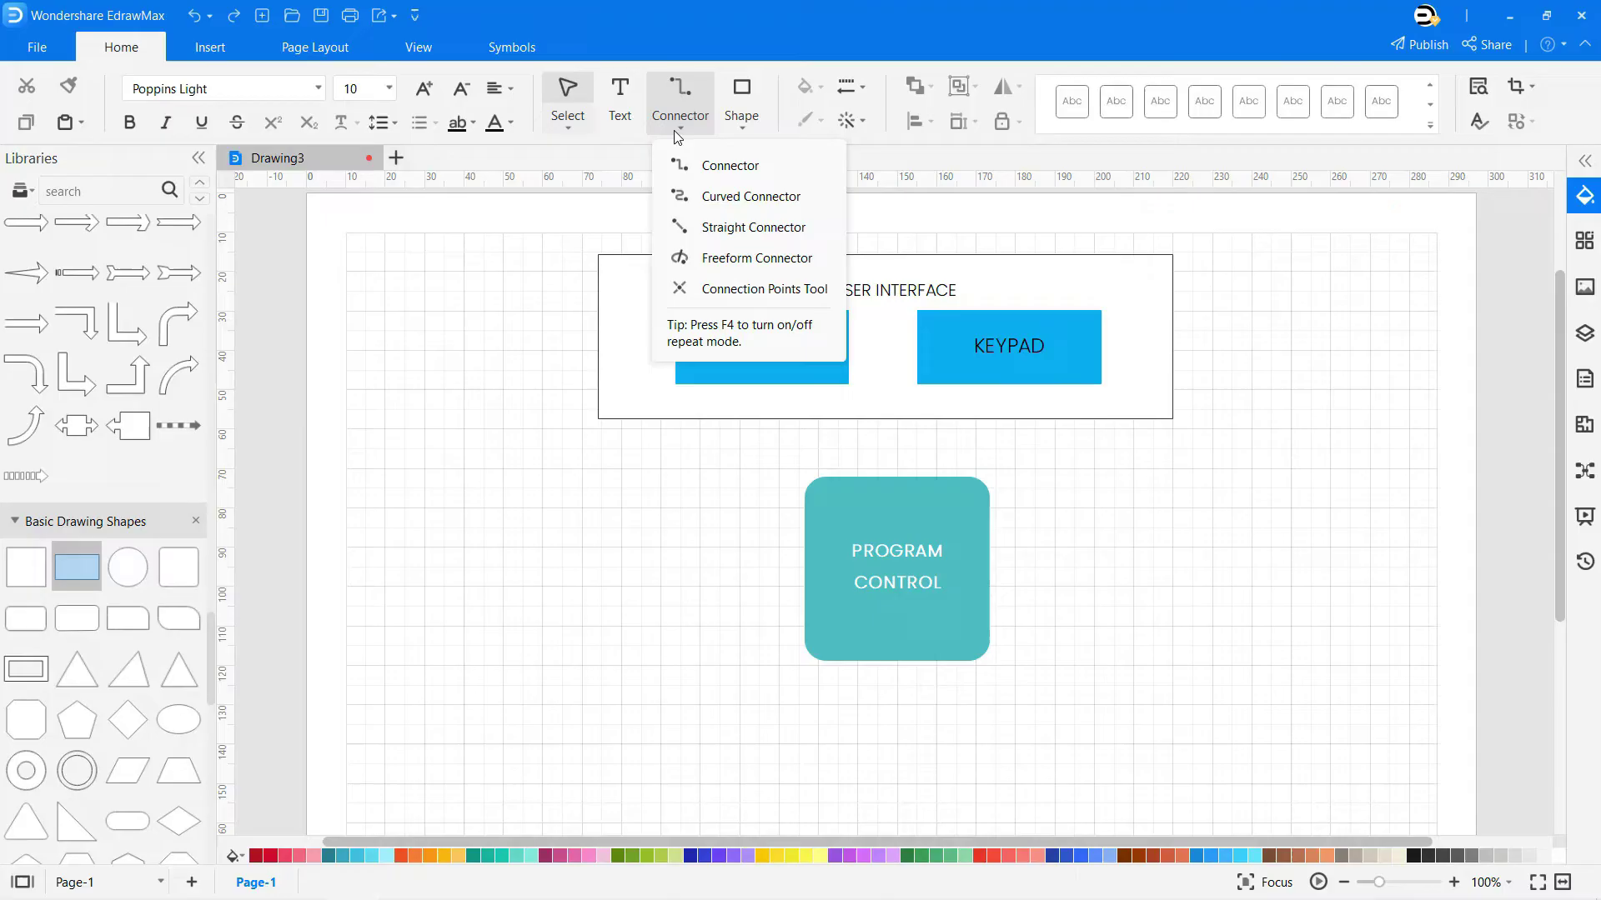
{"action": "left_click", "coordinate": [704, 165]}
{"action": "left_click_drag", "start_coordinate": [858, 481], "coordinate": [761, 385]}
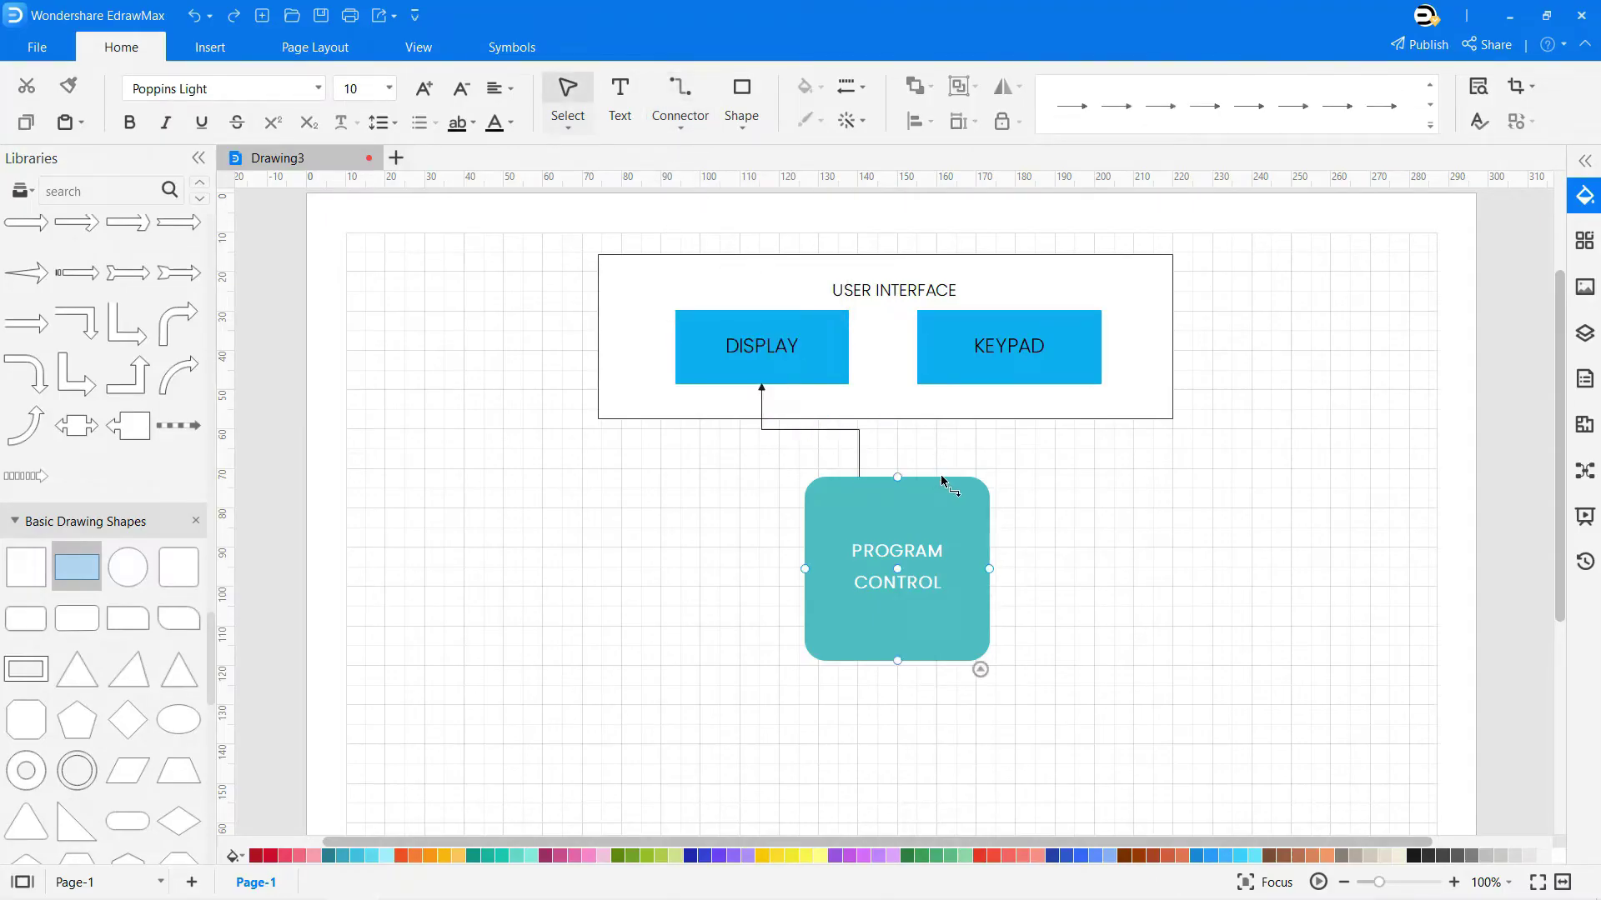
{"action": "left_click", "coordinate": [678, 132]}
{"action": "left_click", "coordinate": [701, 164]}
{"action": "left_click_drag", "start_coordinate": [934, 477], "coordinate": [1005, 438]}
{"action": "left_click", "coordinate": [1040, 460]}
{"action": "scroll", "coordinate": [71, 554], "scroll_direction": "down", "scroll_amount": 20}
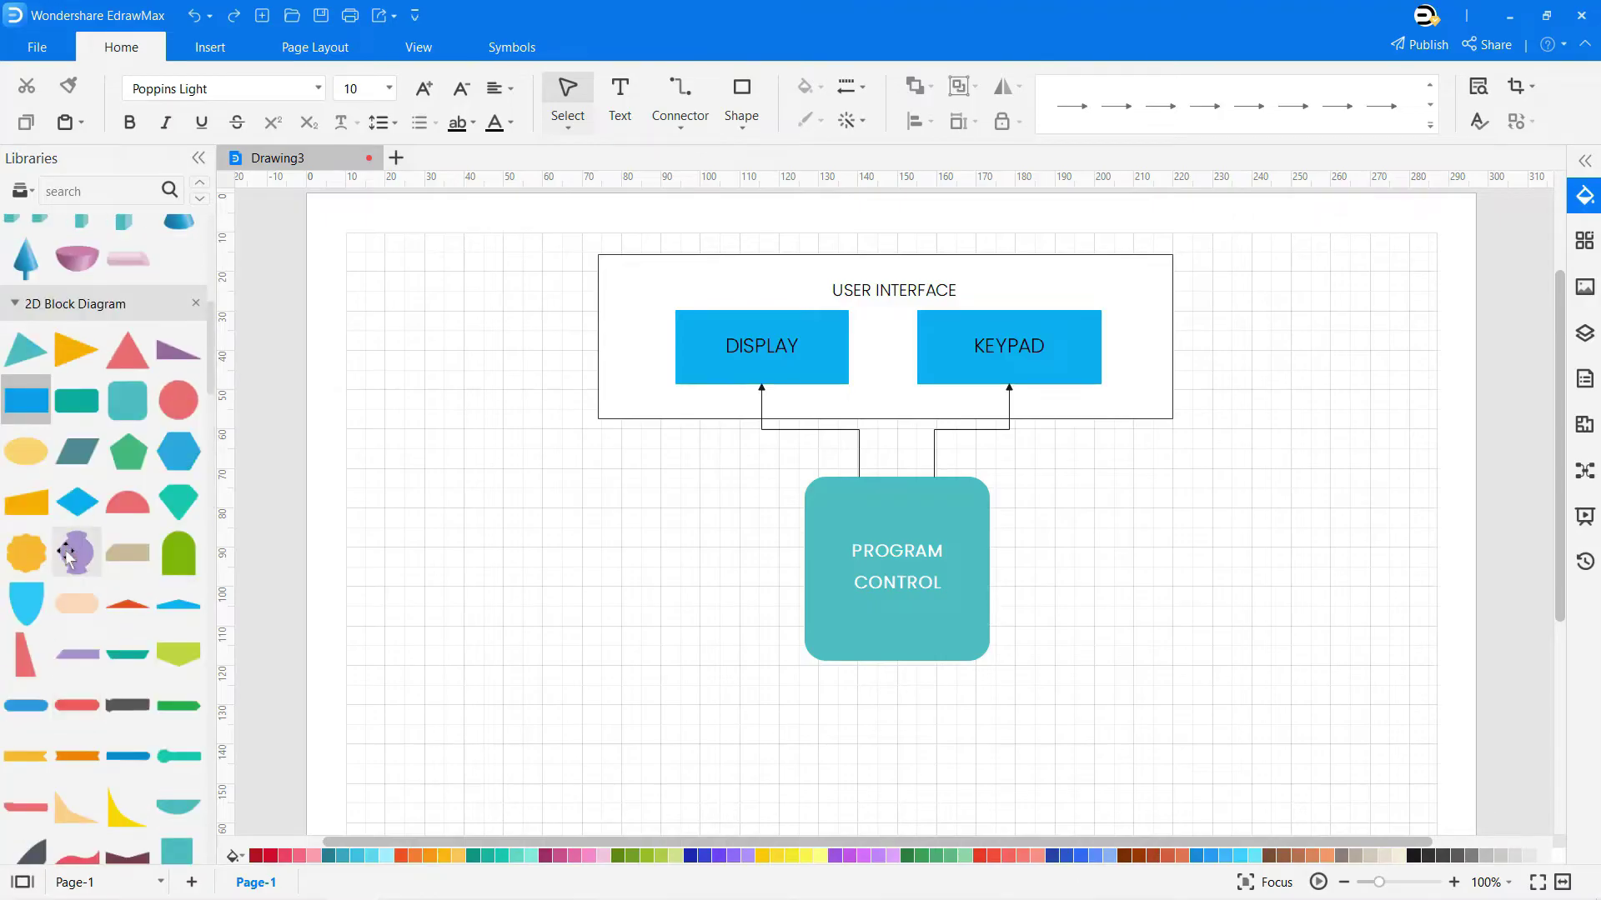
Add a green AIR TEMPERATURE SENSOR (THERMISTOR) box with white text right of PROGRAM CONTROL
{"action": "left_click_drag", "start_coordinate": [26, 400], "coordinate": [1409, 466]}
{"action": "double_click", "coordinate": [1243, 464]}
{"action": "type", "text": "AIR TEMPERATURE SENSOR (THERMISTOR)"}
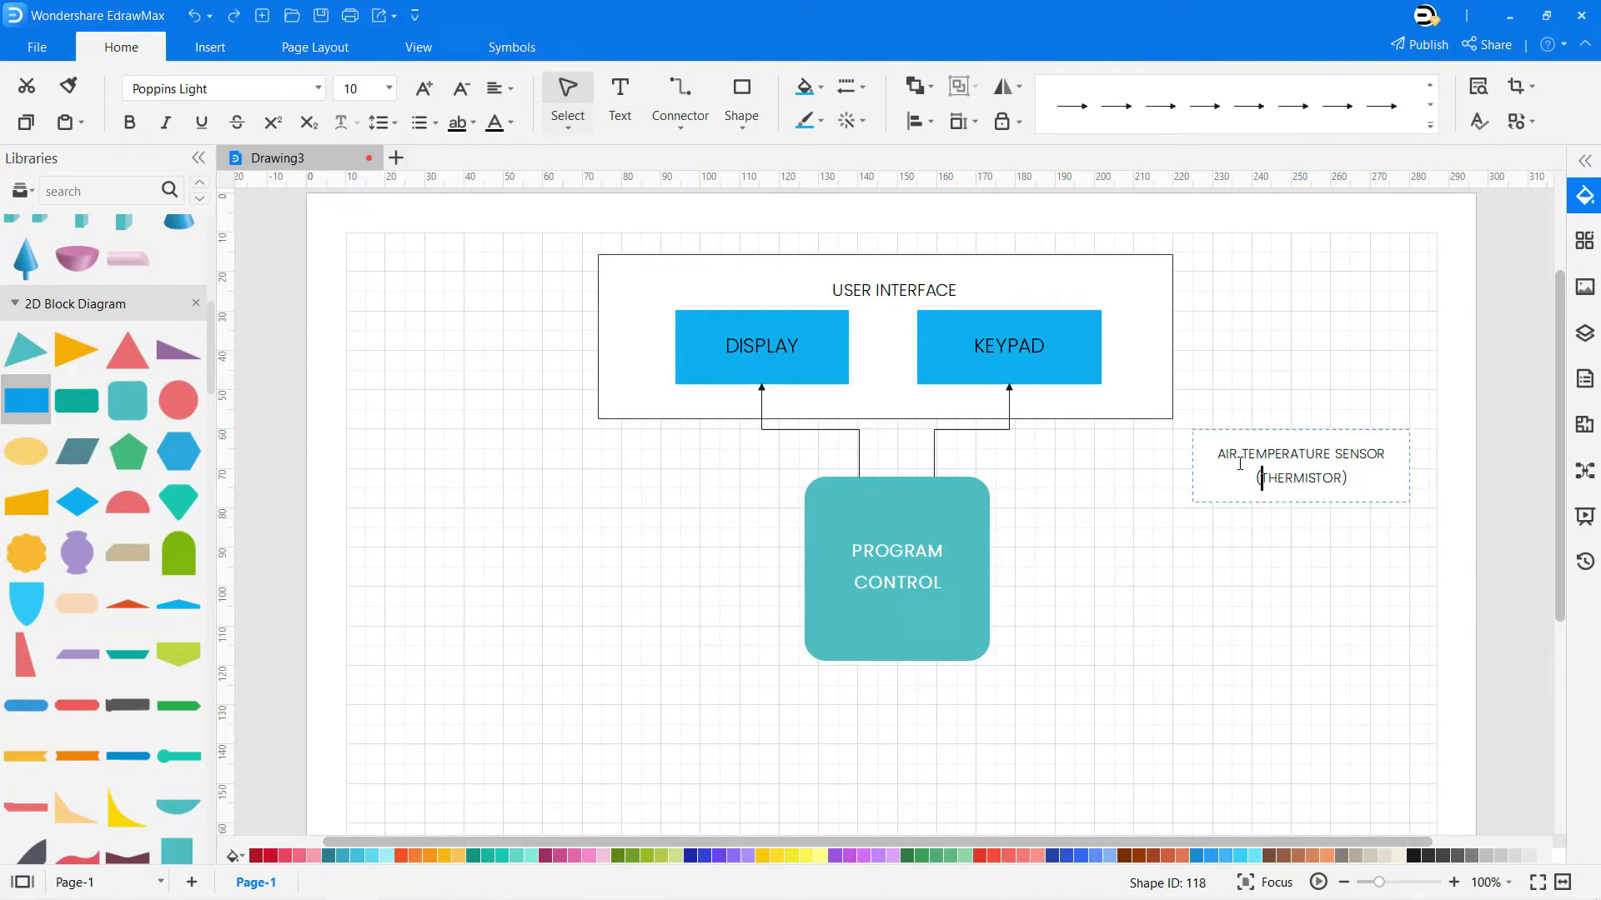
{"action": "key", "text": "Escape"}
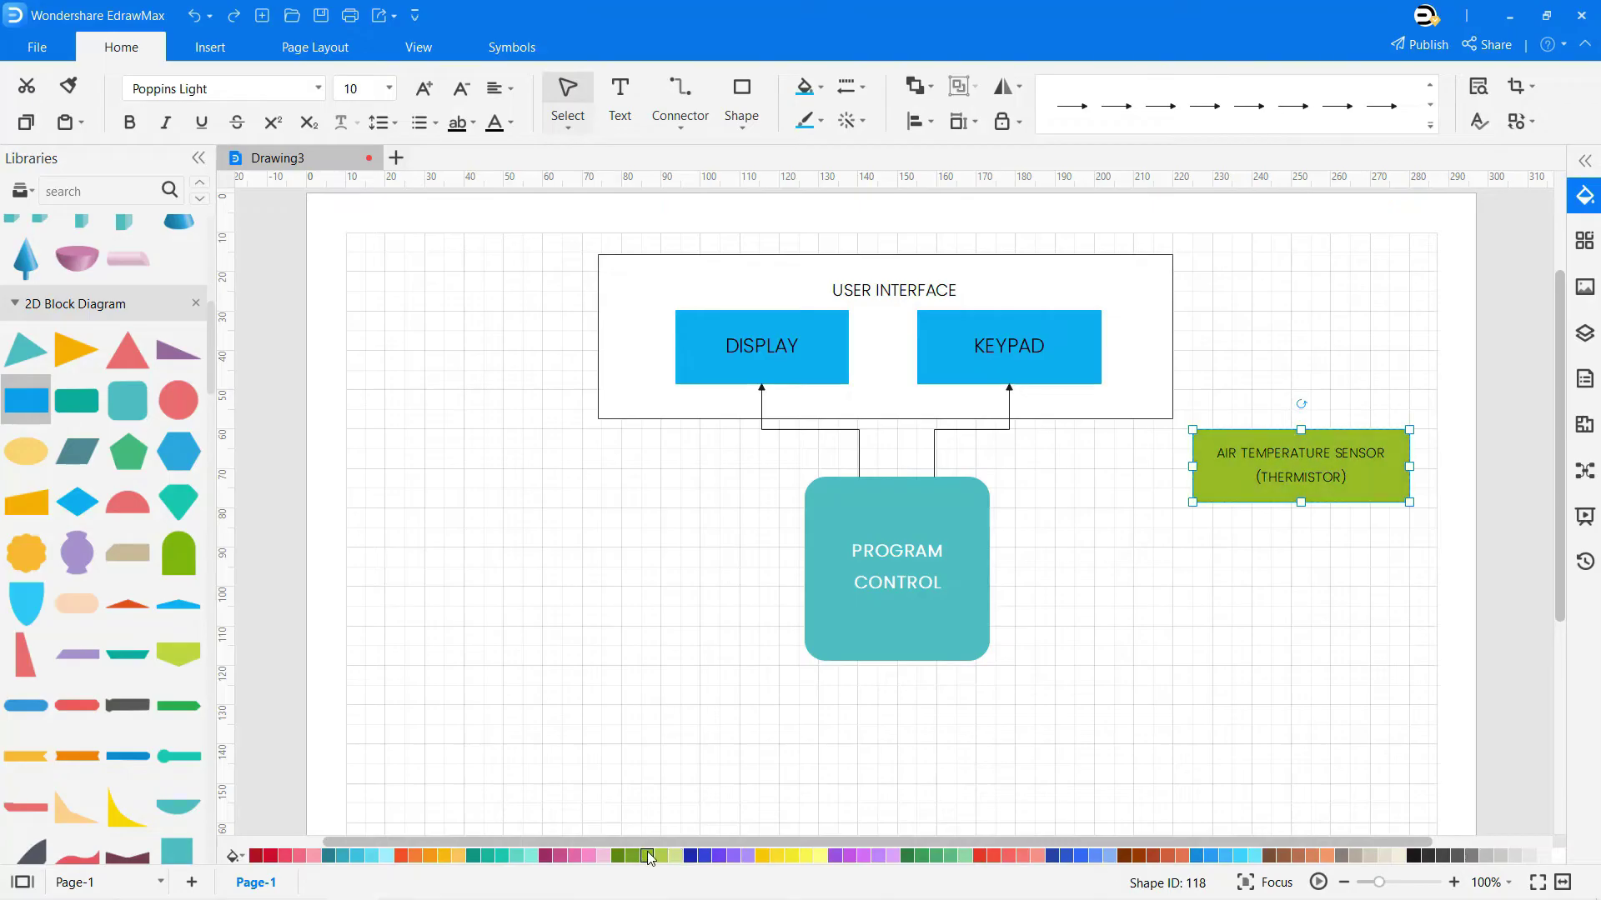
{"action": "left_click", "coordinate": [650, 856]}
{"action": "double_click", "coordinate": [1258, 469]}
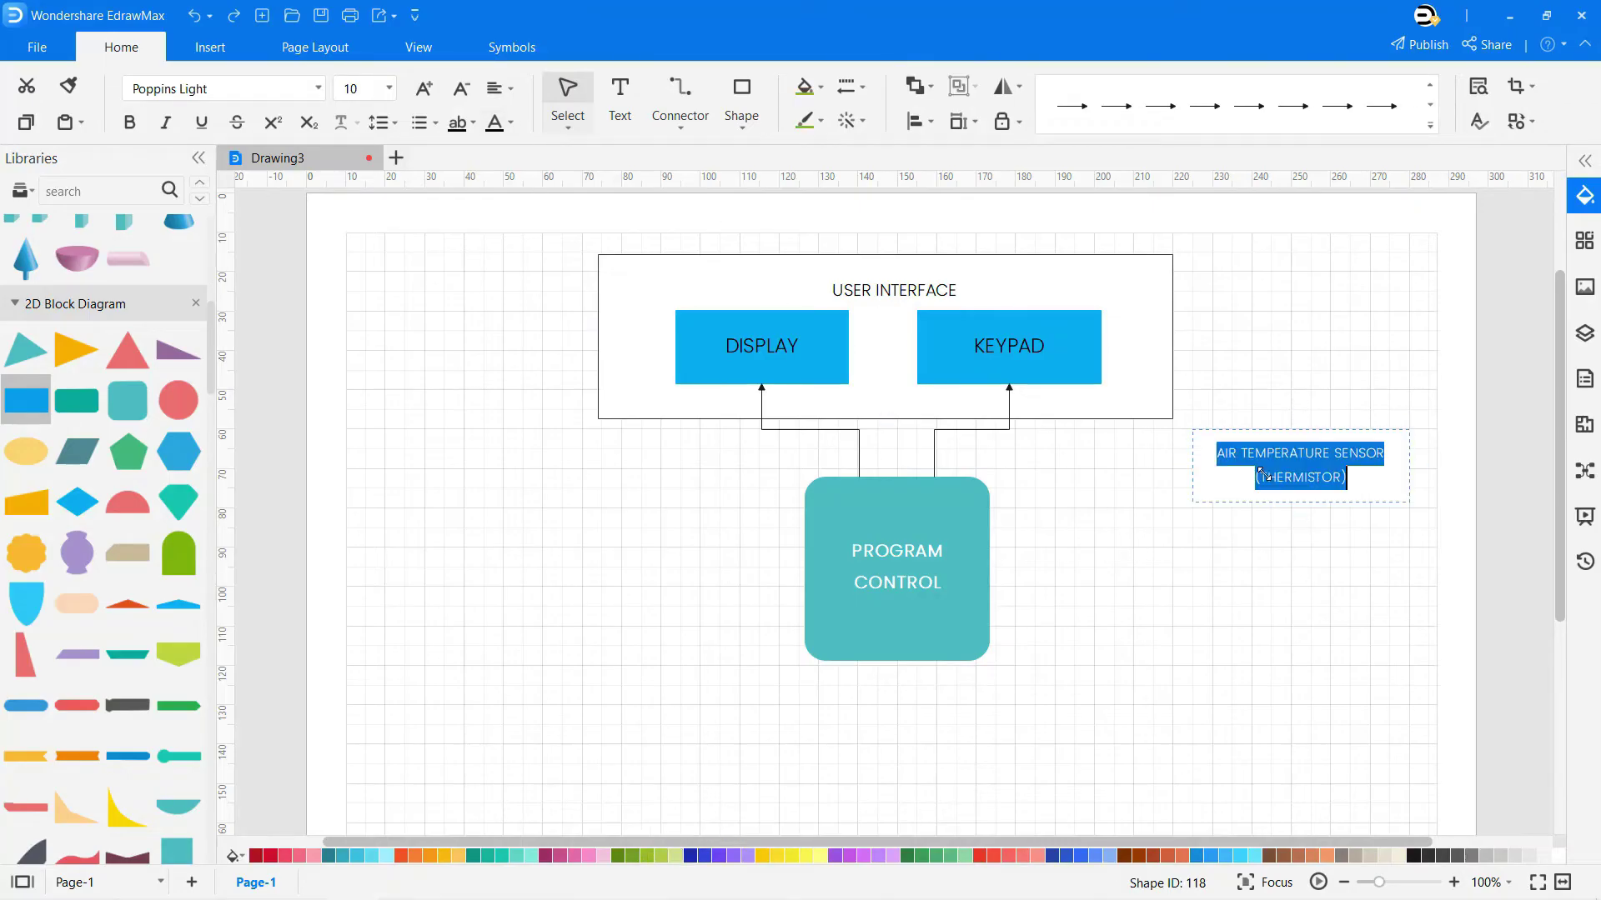
{"action": "left_click", "coordinate": [511, 123]}
{"action": "left_click", "coordinate": [645, 202]}
{"action": "left_click", "coordinate": [1213, 604]}
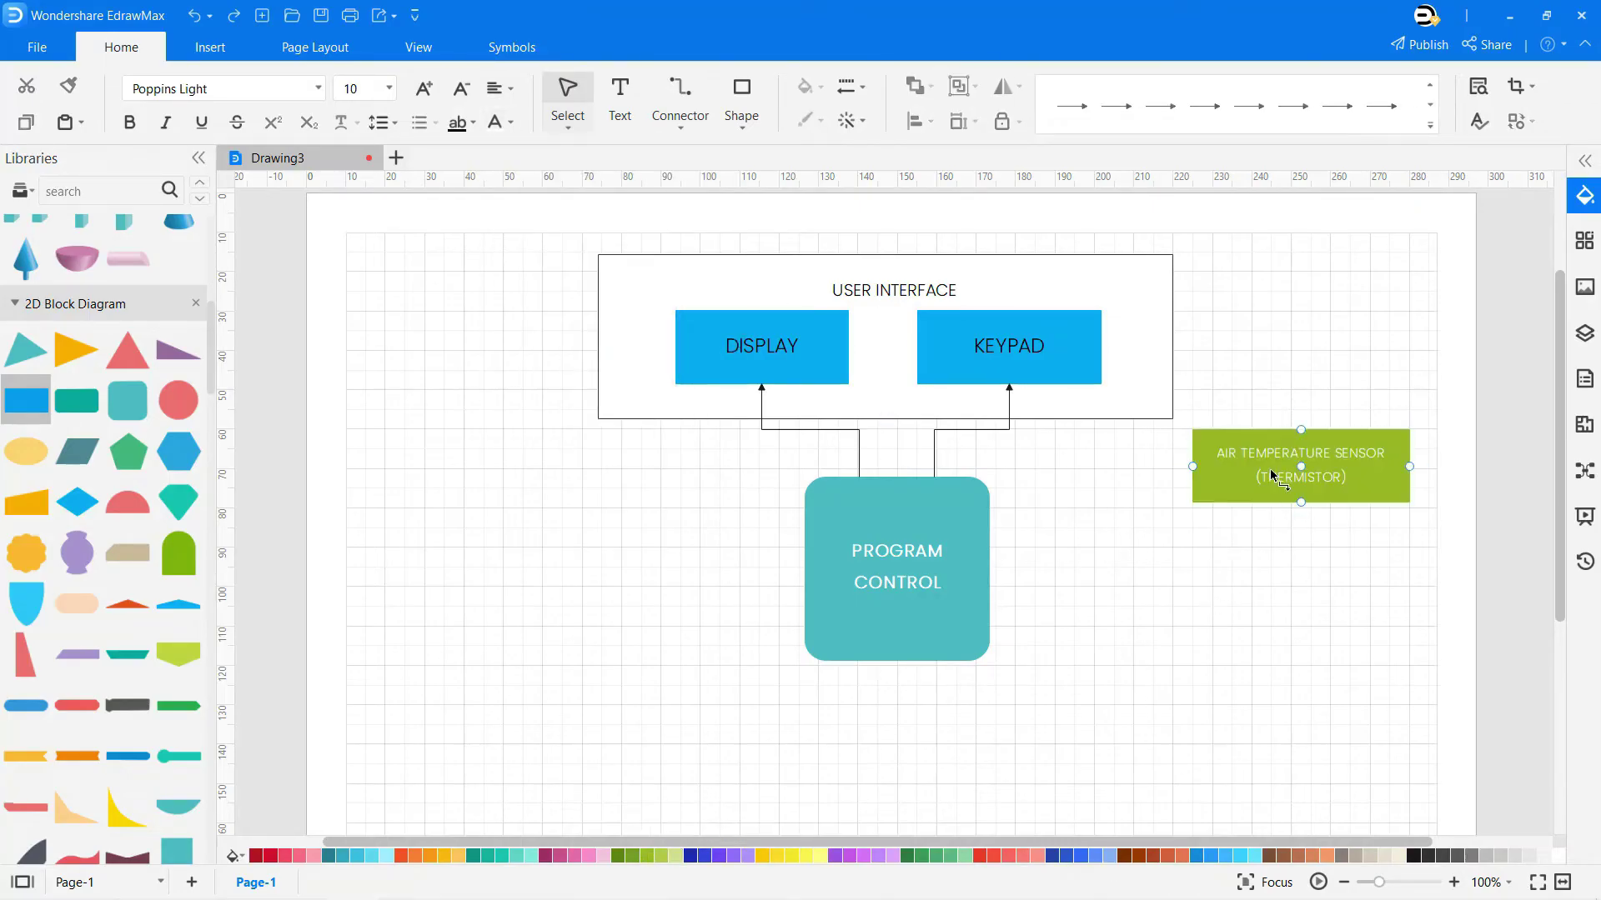
Add a green FROST/MOISTURE SENSOR box with white text below it
{"action": "left_click_drag", "start_coordinate": [26, 400], "coordinate": [1404, 566]}
{"action": "double_click", "coordinate": [1318, 565]}
{"action": "type", "text": "FROST/MOISTURE SENSOR"}
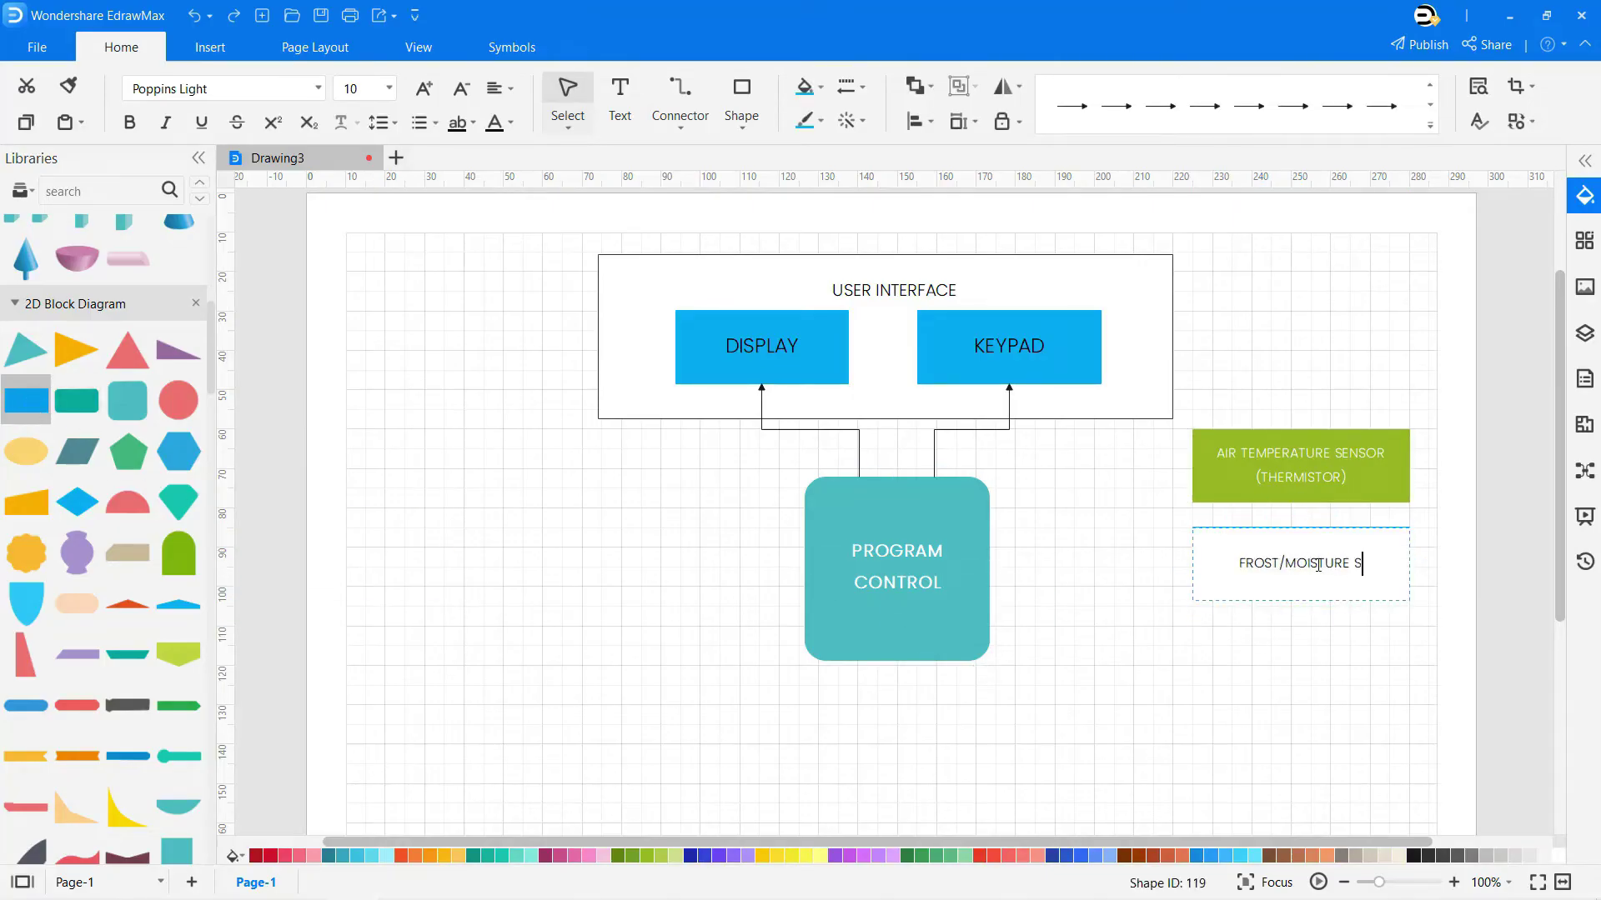
{"action": "key", "text": "Escape"}
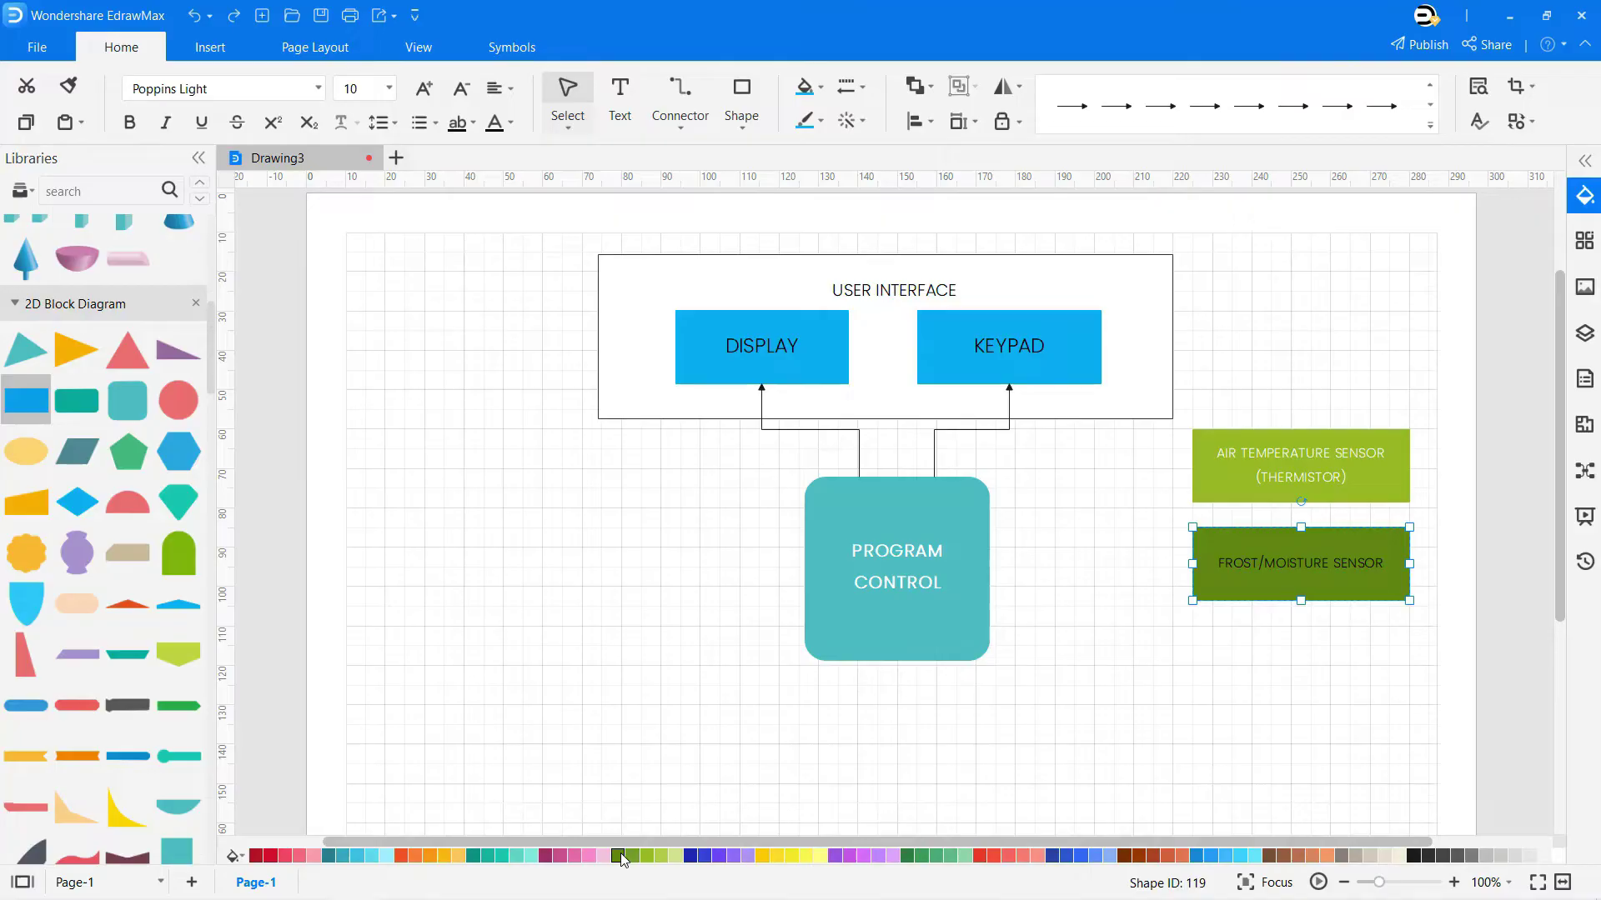
{"action": "left_click", "coordinate": [647, 860]}
{"action": "left_click", "coordinate": [510, 122]}
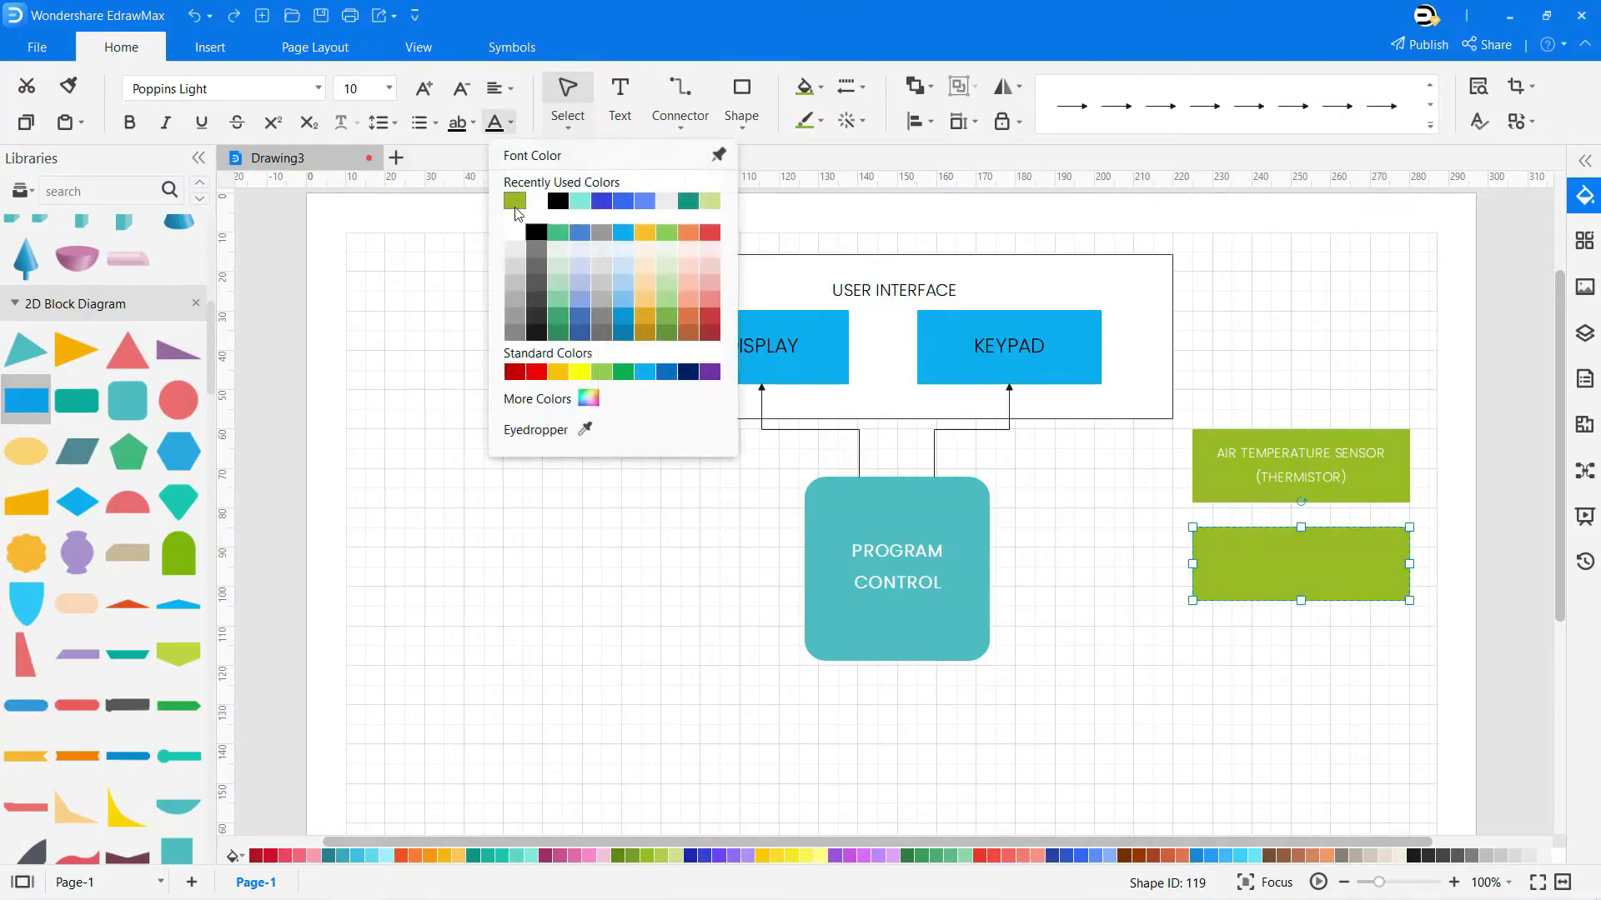
{"action": "left_click", "coordinate": [512, 219]}
Paste two copies labelled DOOR OPEN SENSOR and WATER / ICE DISPENSER, then lower PROGRAM CONTROL
{"action": "key", "text": "ctrl+v"}
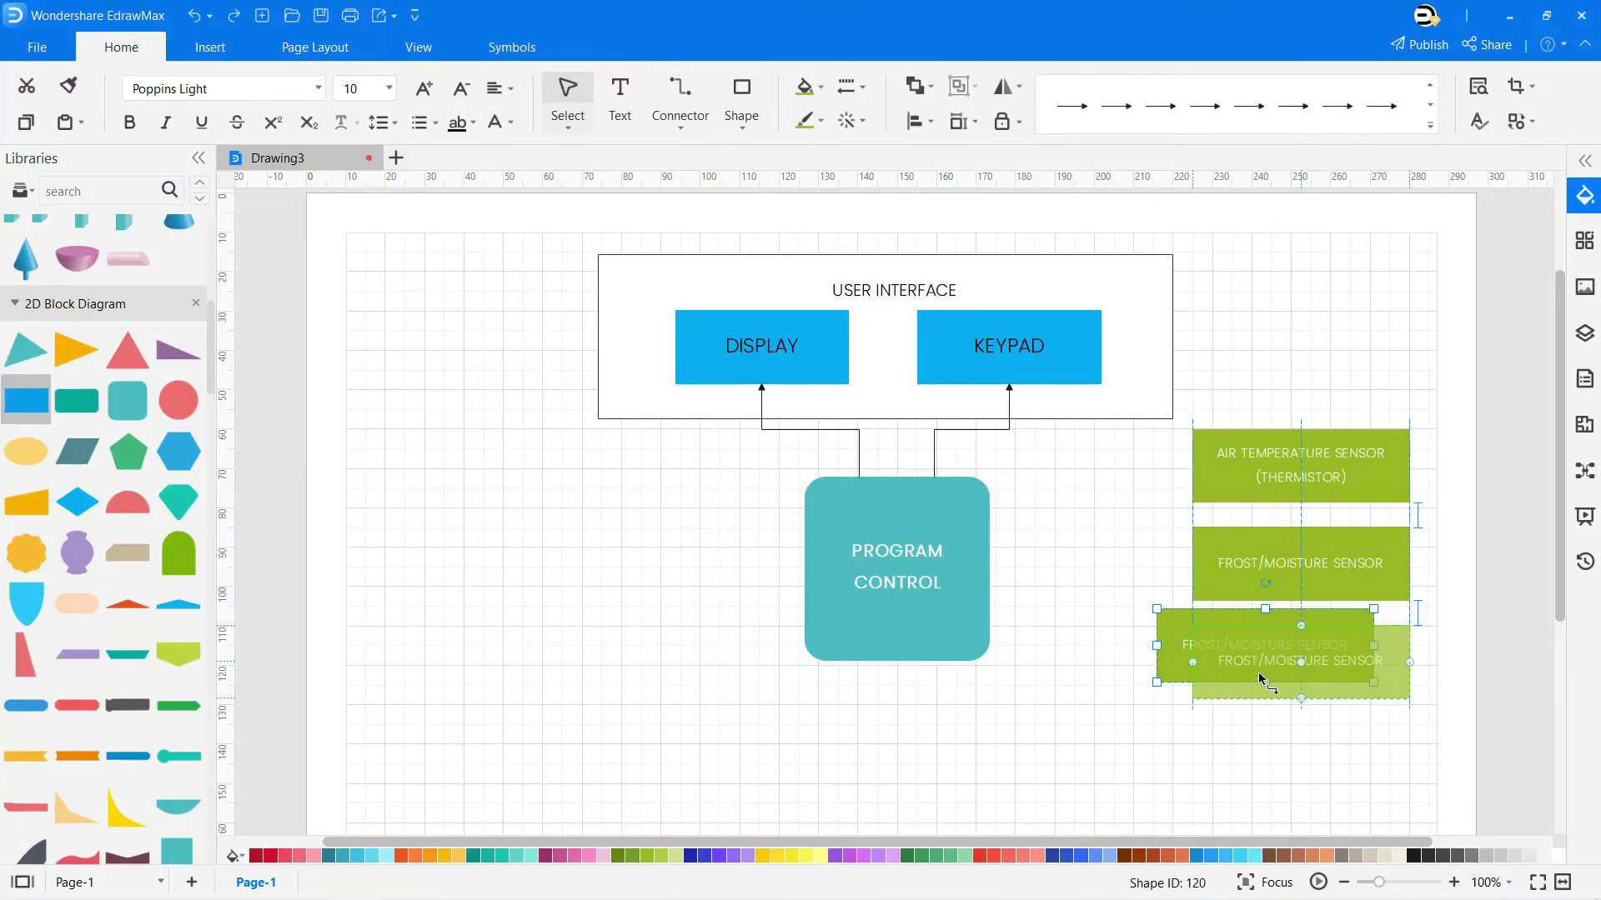
{"action": "key", "text": "ctrl+v"}
{"action": "double_click", "coordinate": [1248, 659]}
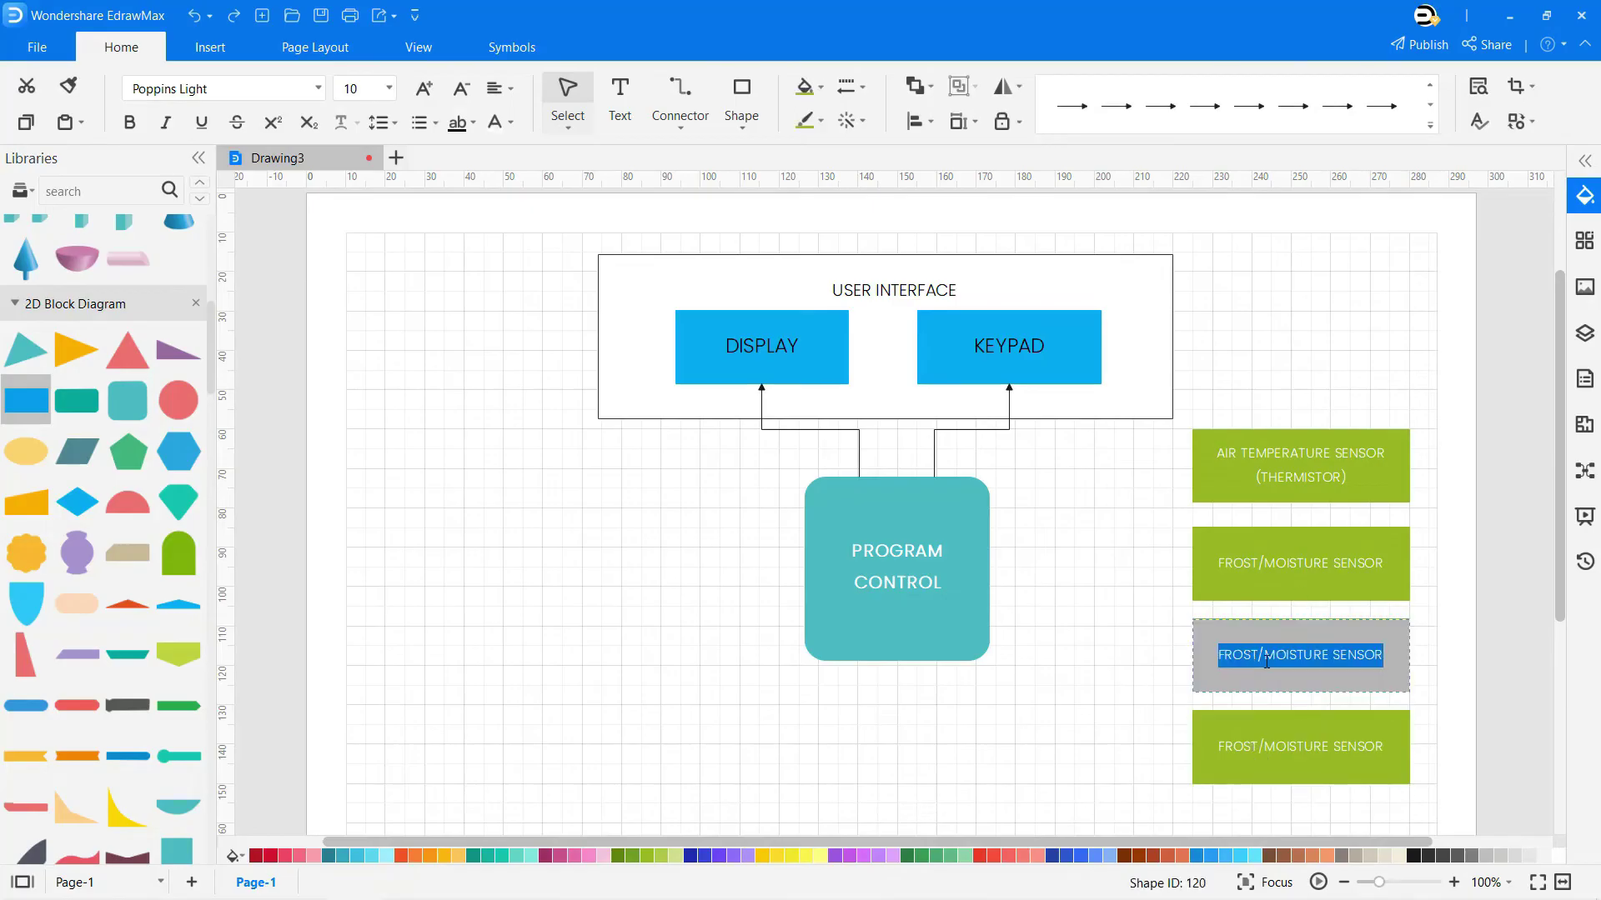
{"action": "type", "text": "DOOR OPEN SENSOR"}
{"action": "double_click", "coordinate": [1265, 742]}
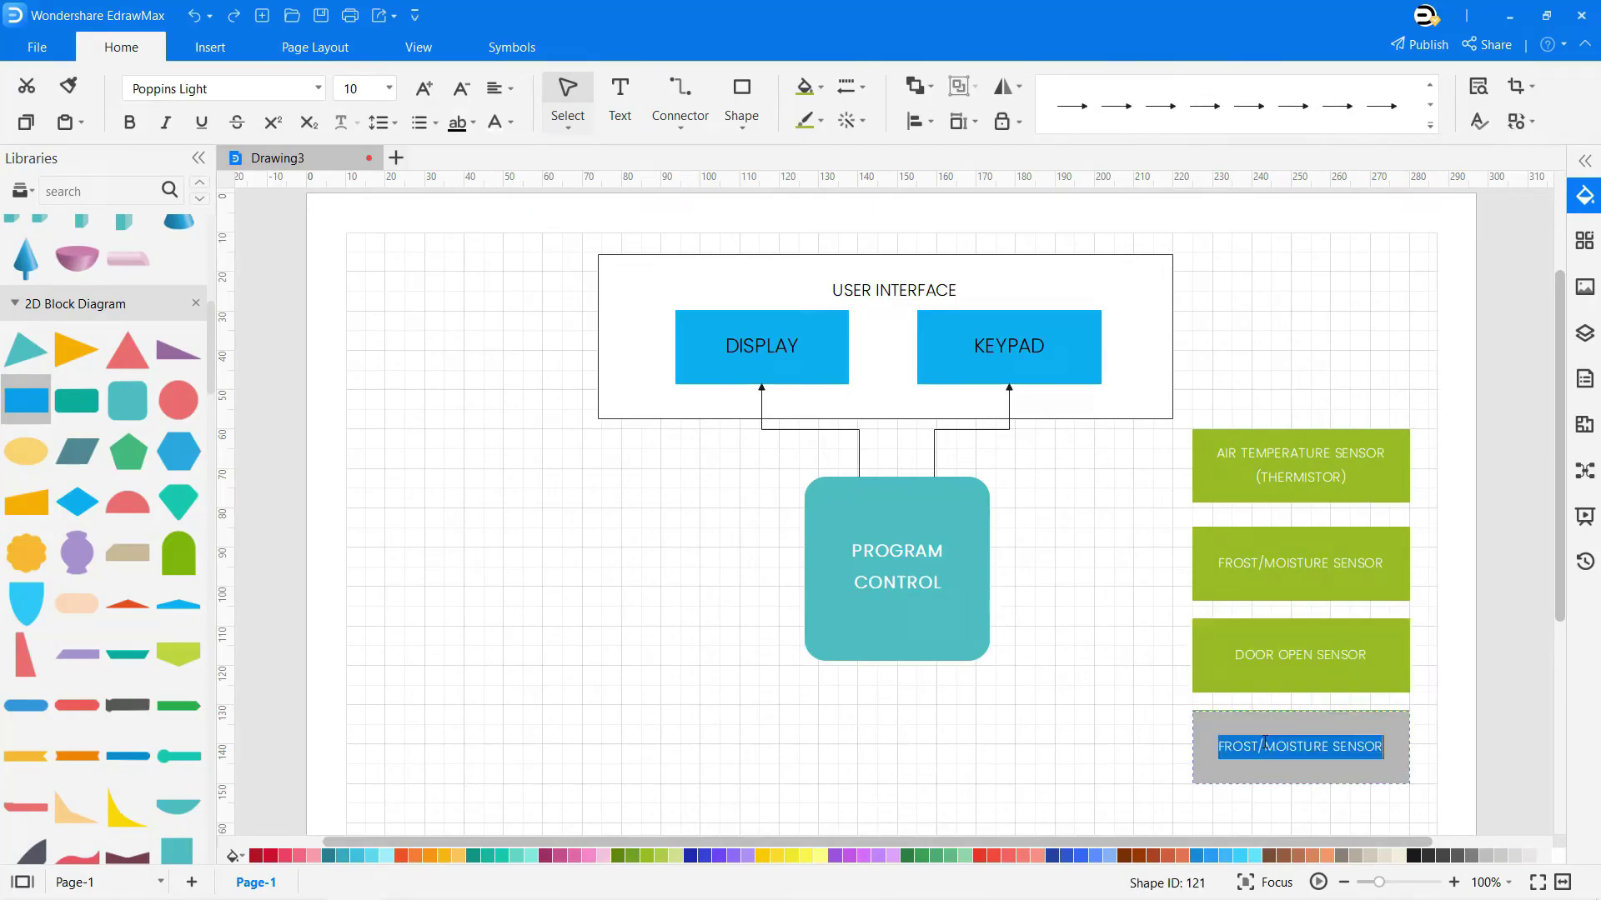
{"action": "type", "text": "WATER / ICE DISPENSER"}
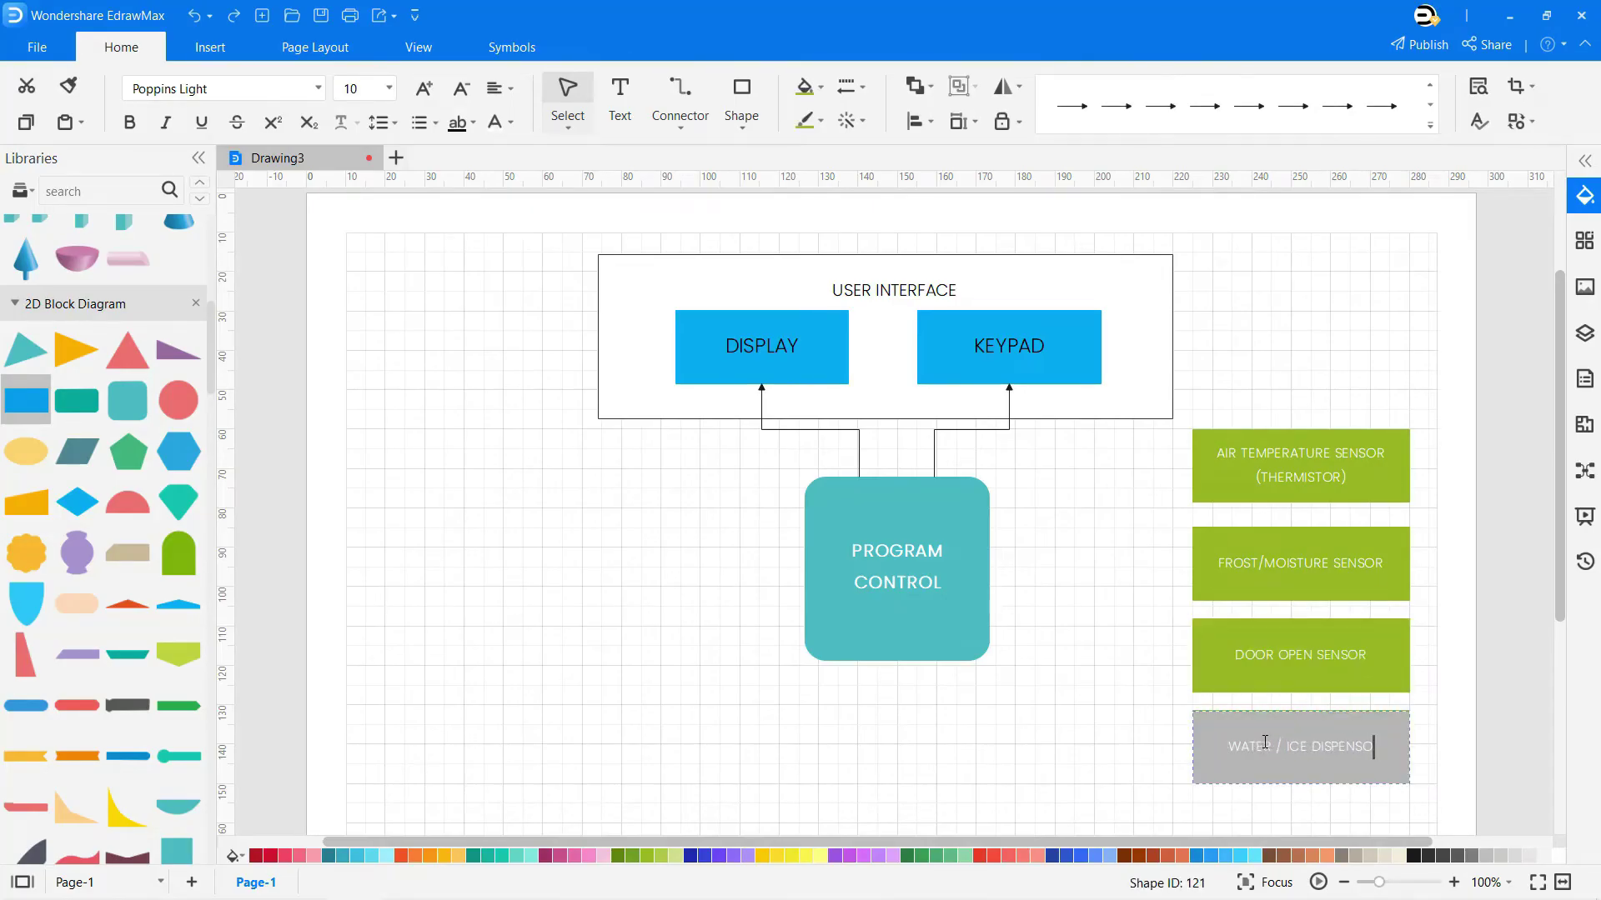
{"action": "left_click", "coordinate": [943, 637]}
{"action": "left_click_drag", "start_coordinate": [896, 634], "coordinate": [898, 699]}
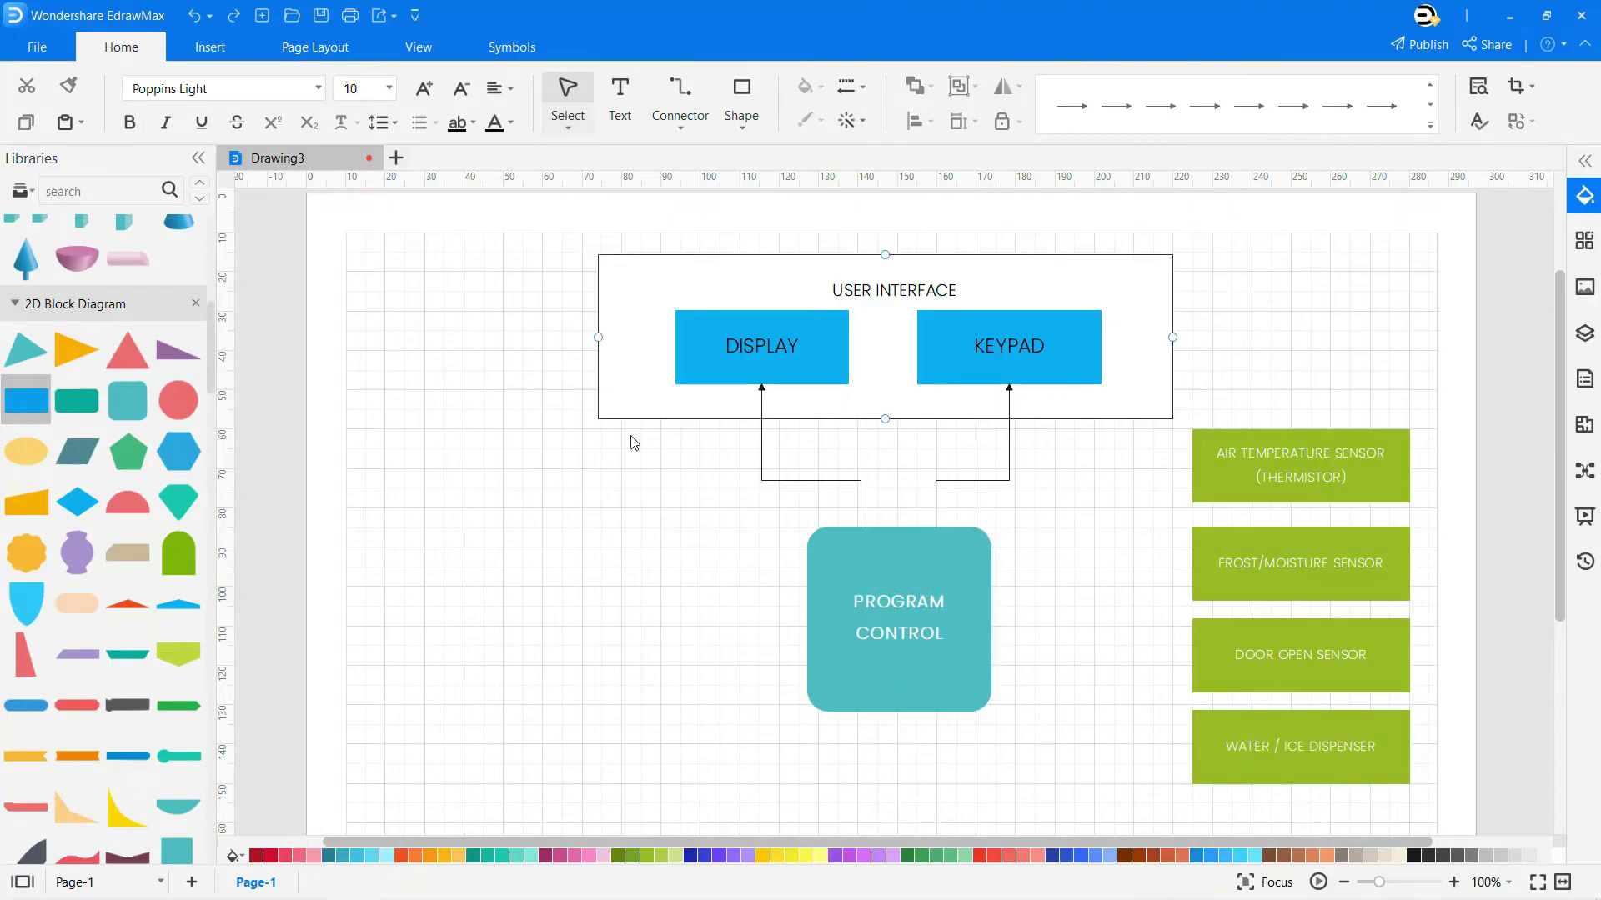
Connect the air temperature and FROST/MOISTURE sensors to PROGRAM CONTROL with arrows
{"action": "left_click", "coordinate": [680, 92]}
{"action": "left_click_drag", "start_coordinate": [1117, 537], "coordinate": [1055, 506]}
{"action": "left_click", "coordinate": [1020, 503]}
{"action": "left_click", "coordinate": [1097, 575]}
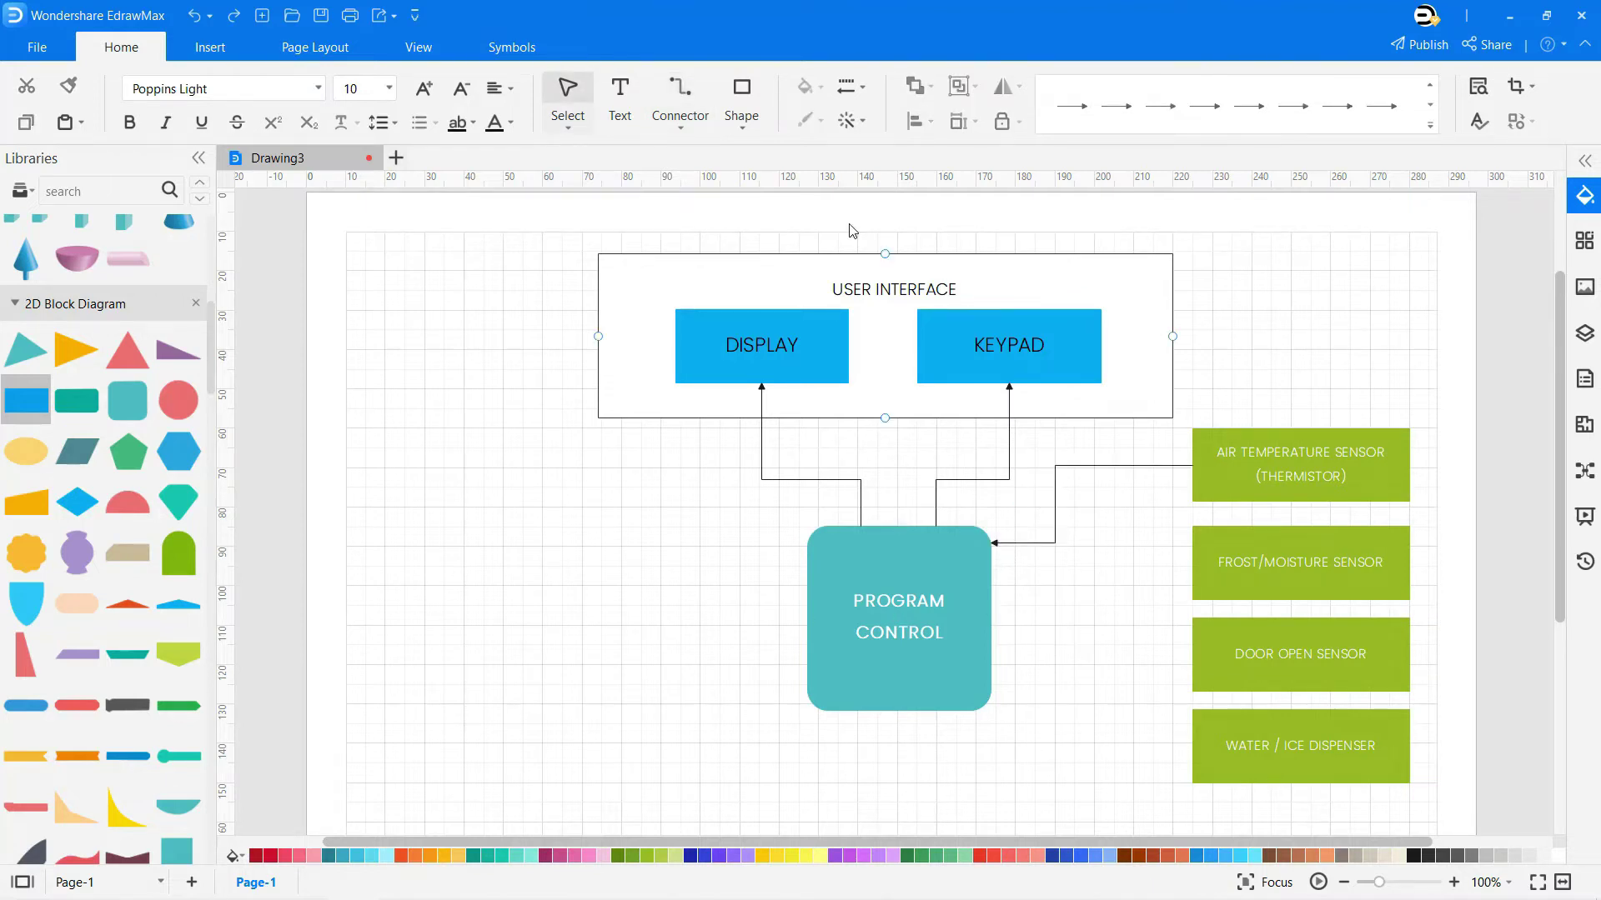
{"action": "key", "text": "ctrl+3"}
{"action": "left_click_drag", "start_coordinate": [1193, 562], "coordinate": [996, 564]}
Connect DOOR OPEN SENSOR and WATER / ICE DISPENSER to PROGRAM CONTROL; add a rectangle on its left
{"action": "left_click", "coordinate": [681, 89]}
{"action": "left_click_drag", "start_coordinate": [1192, 655], "coordinate": [994, 655]}
{"action": "left_click", "coordinate": [682, 91]}
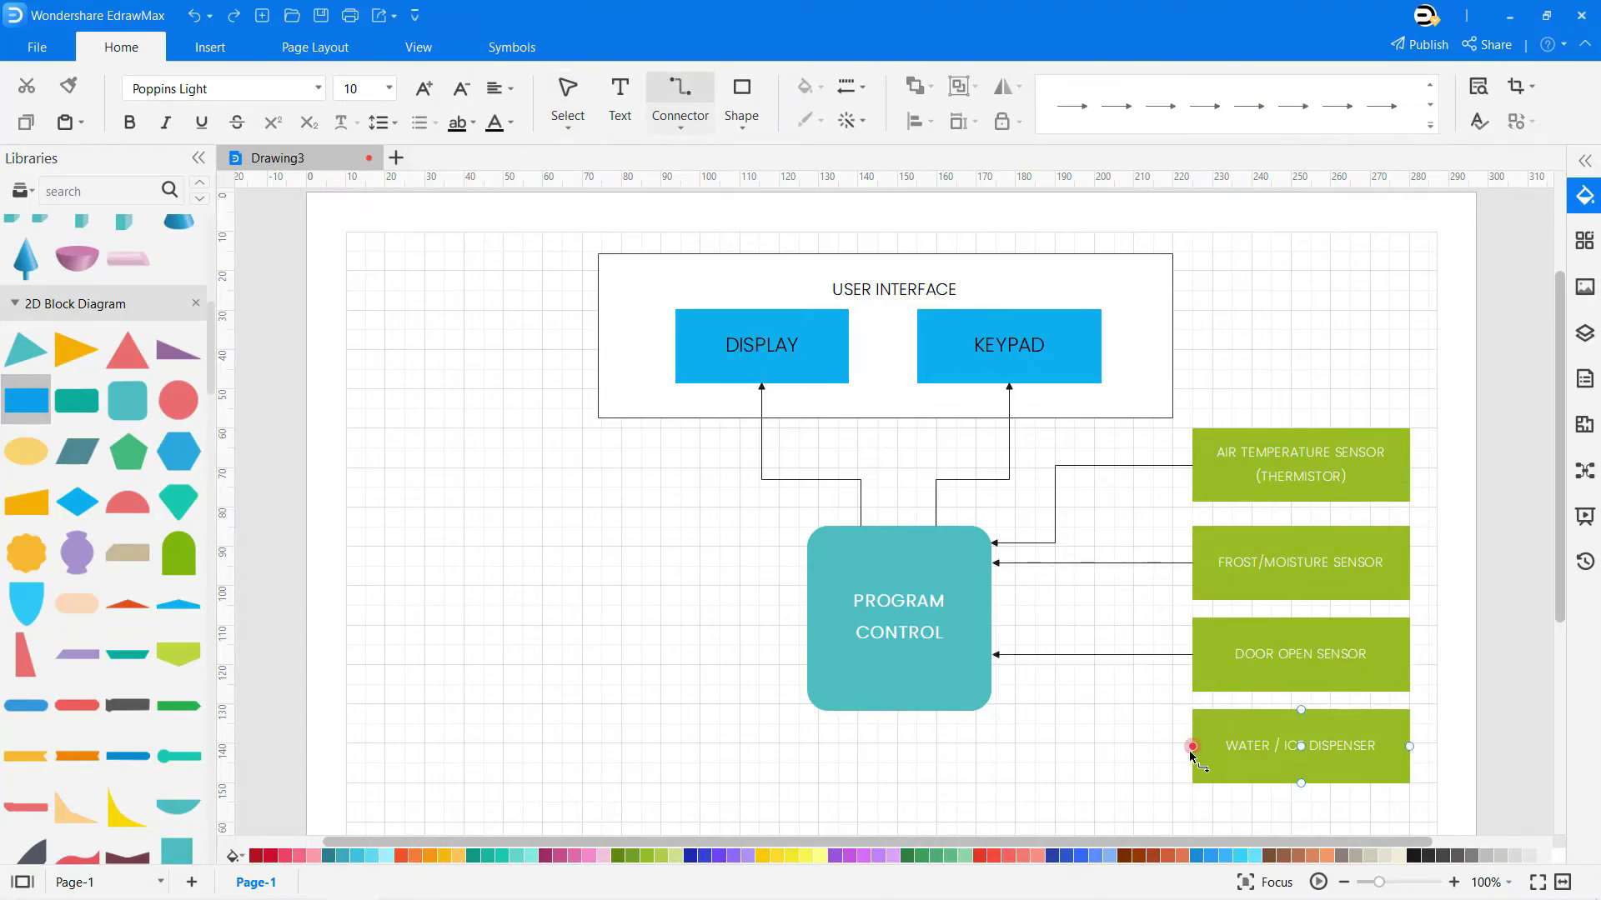
{"action": "left_click_drag", "start_coordinate": [998, 690], "coordinate": [1045, 709]}
{"action": "left_click", "coordinate": [996, 750]}
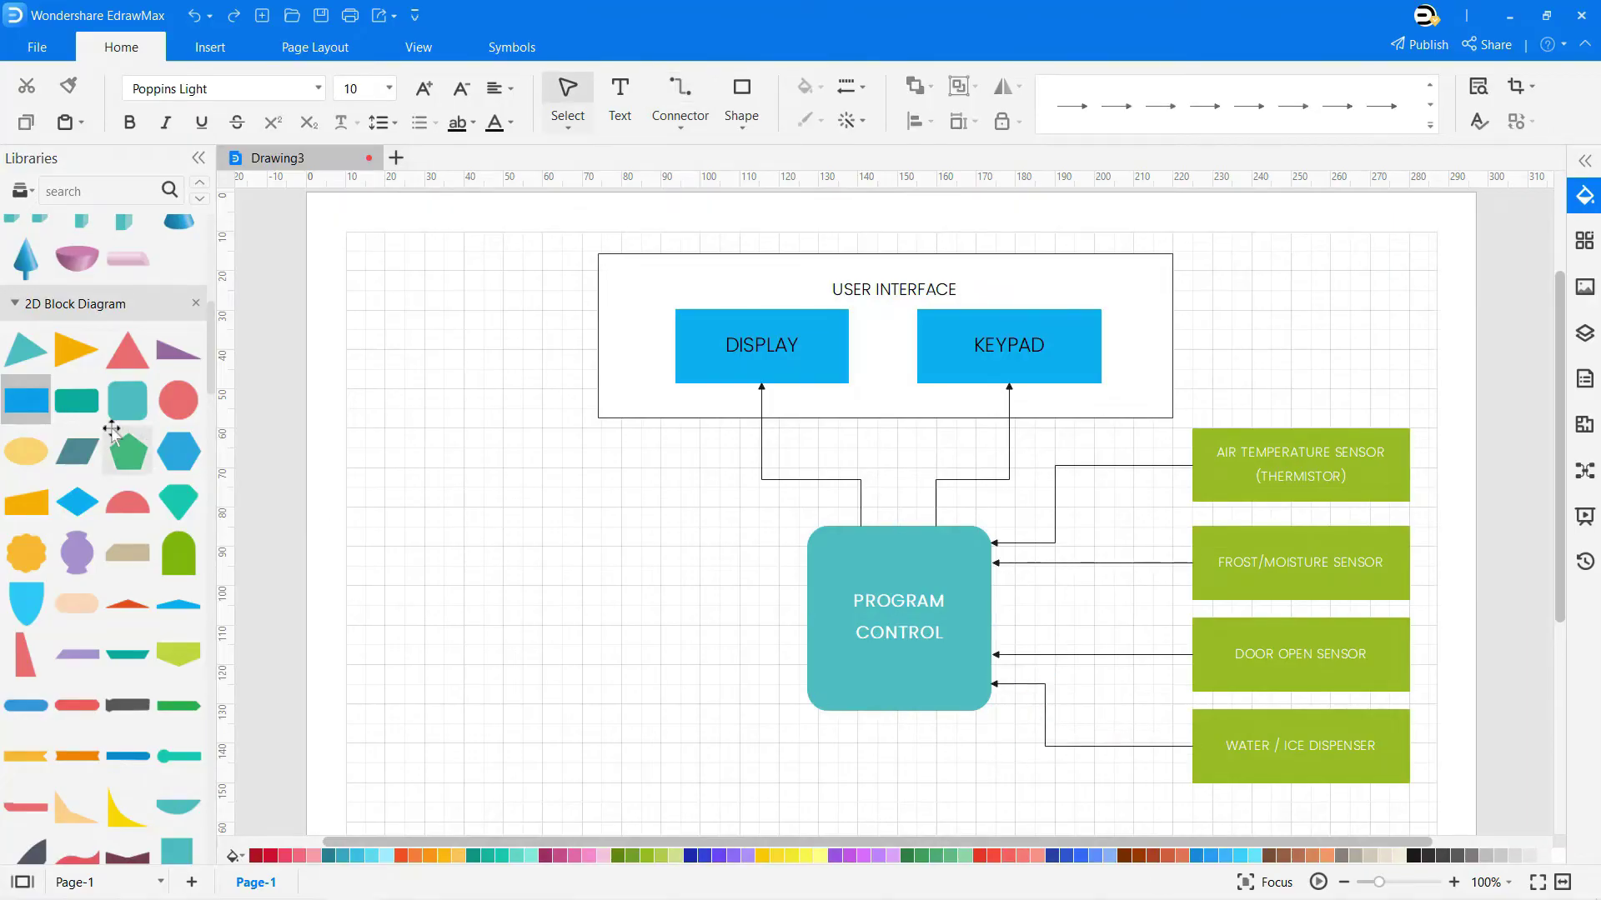
{"action": "left_click_drag", "start_coordinate": [26, 400], "coordinate": [652, 606]}
Label the left box CONNECTIVITY and fill it magenta
{"action": "double_click", "coordinate": [549, 605]}
{"action": "type", "text": "CONNECTIVITY"}
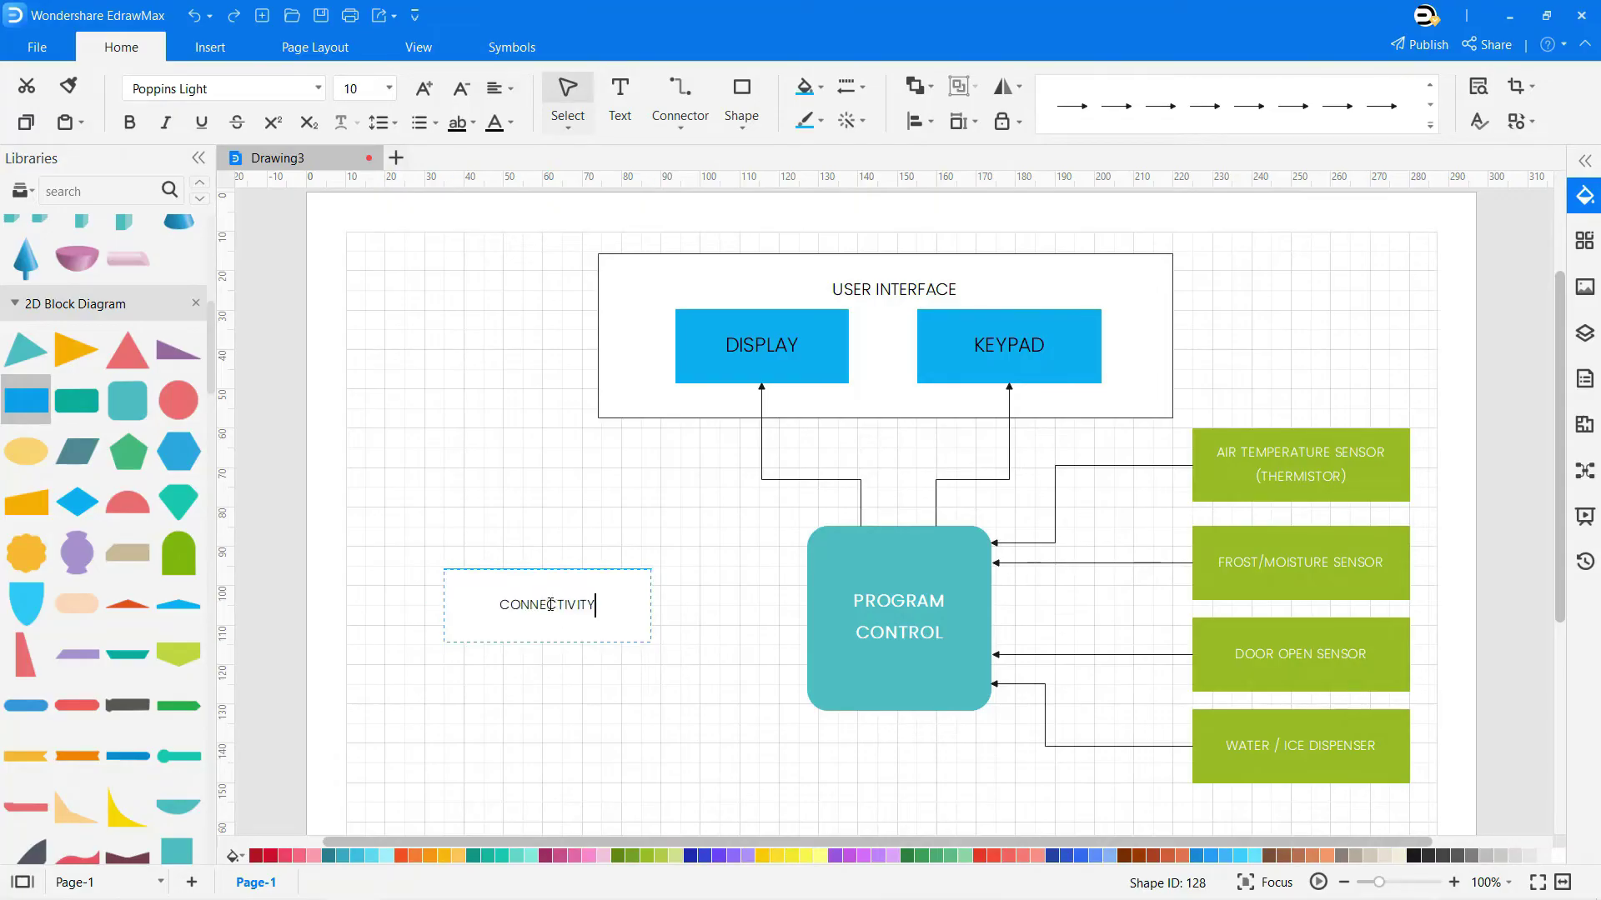
{"action": "key", "text": "Escape"}
{"action": "left_click", "coordinate": [563, 856]}
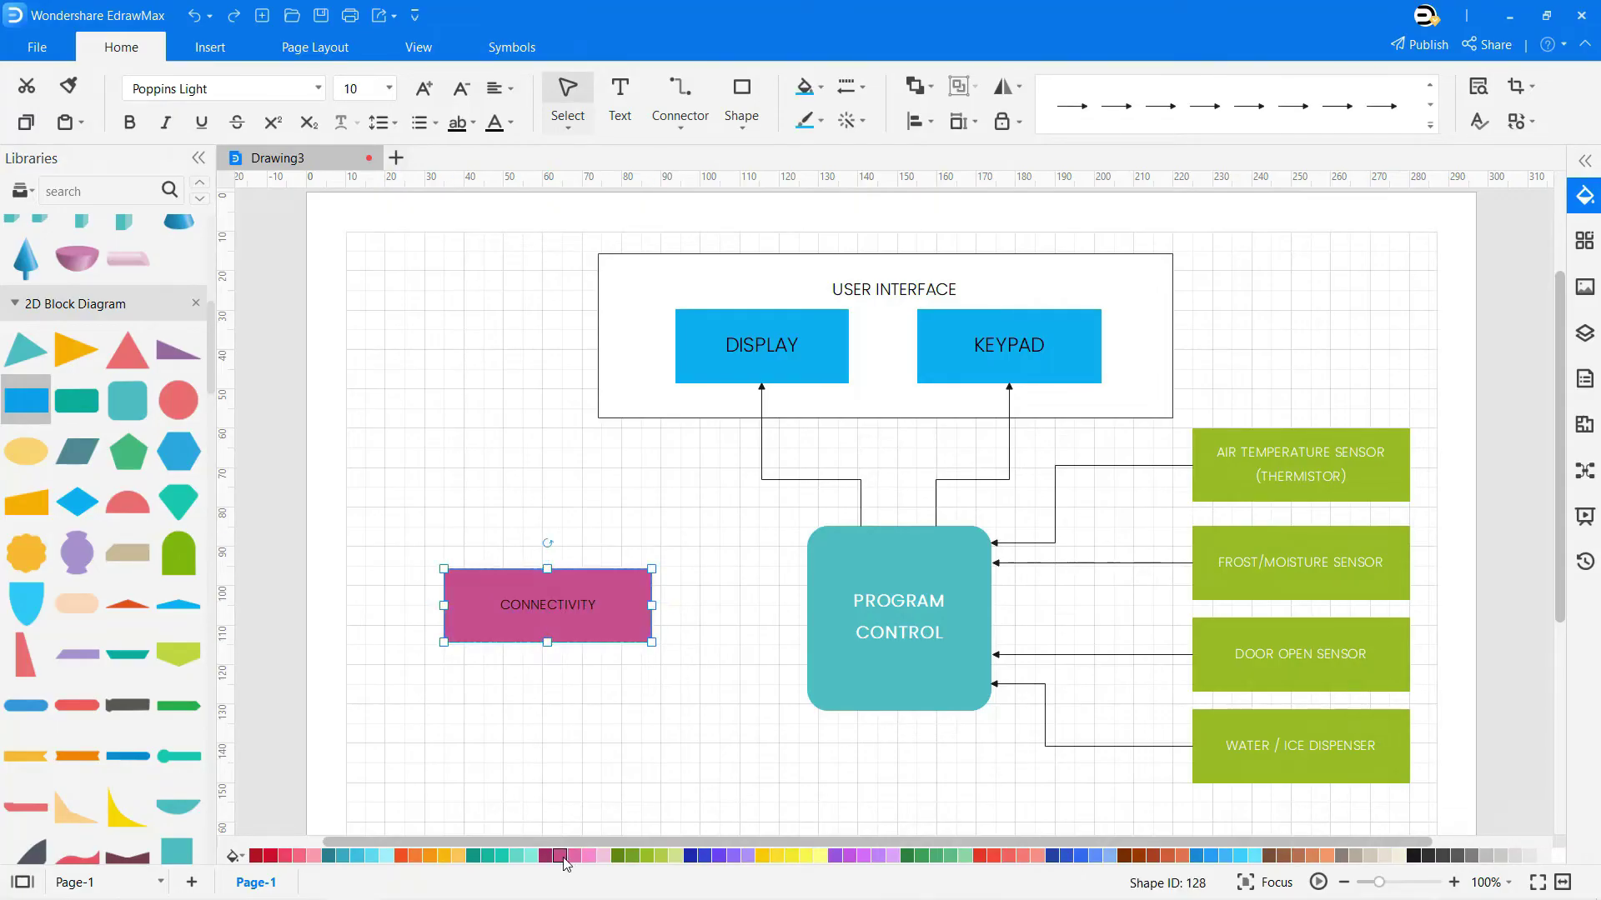
{"action": "left_click", "coordinate": [639, 739]}
{"action": "scroll", "coordinate": [71, 525], "scroll_direction": "down", "scroll_amount": 15}
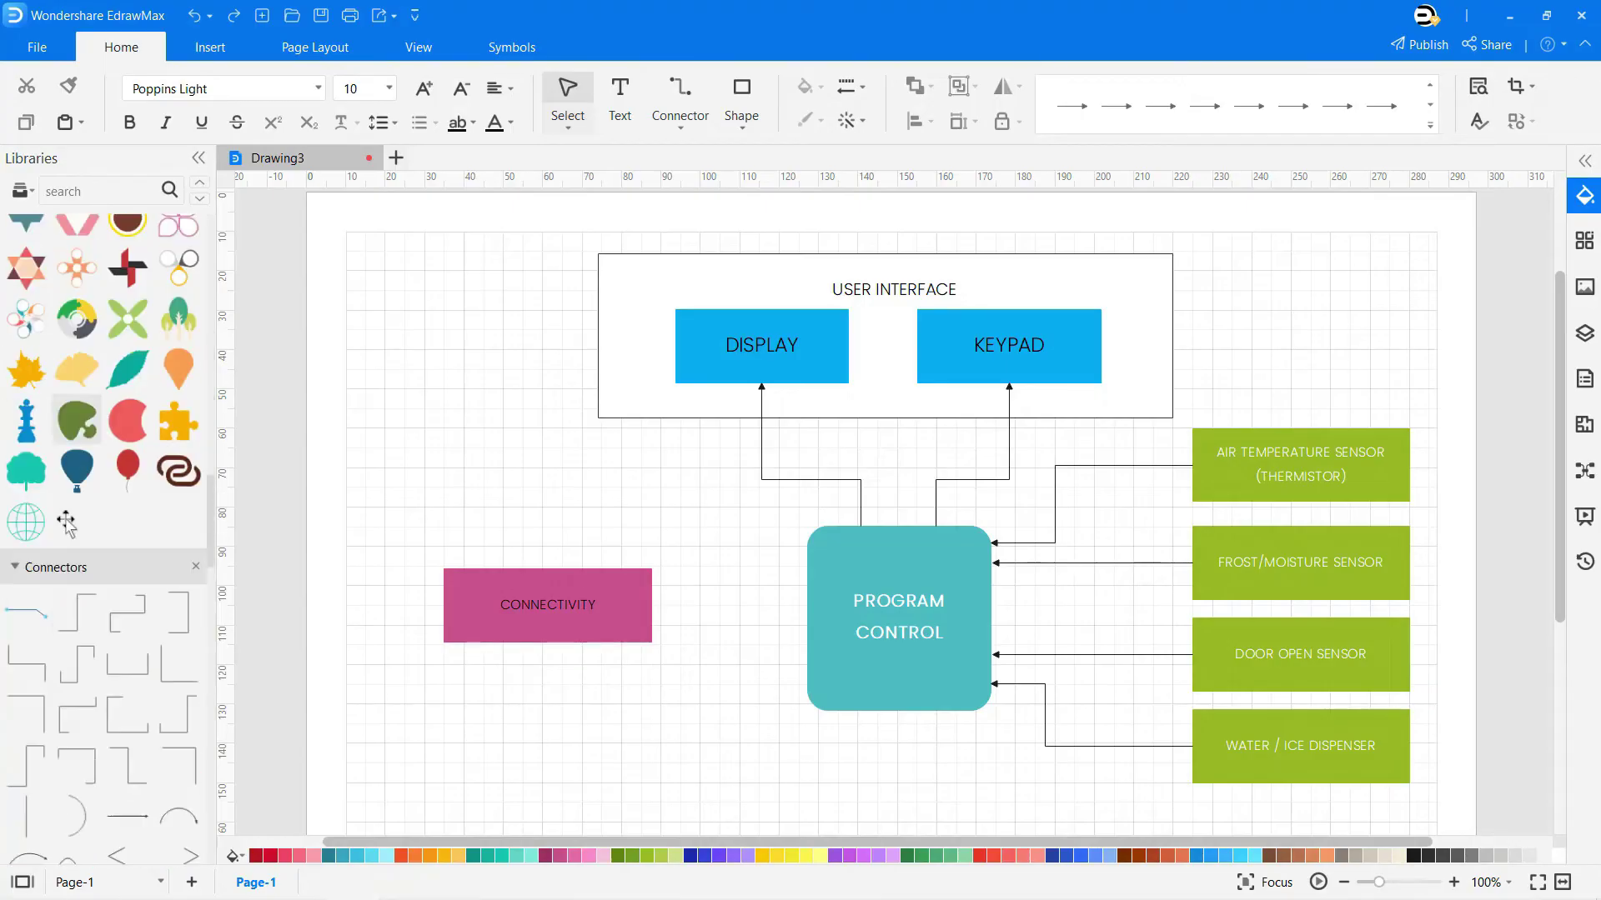
Draw straight connectors both ways between CONNECTIVITY and PROGRAM CONTROL
{"action": "left_click", "coordinate": [680, 125]}
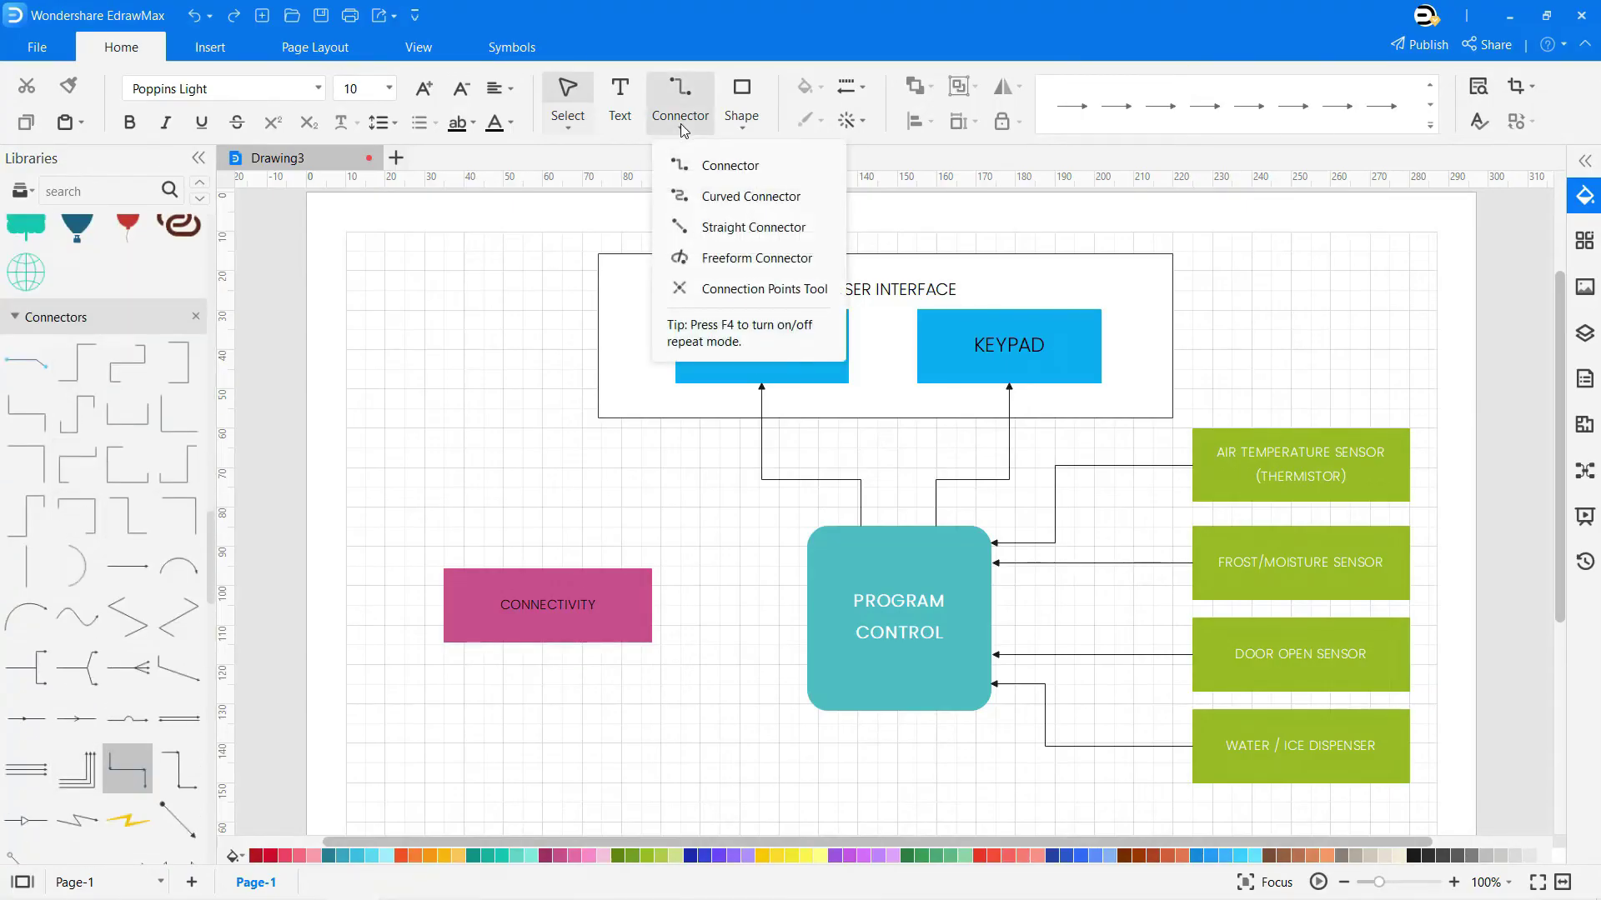
{"action": "left_click", "coordinate": [713, 240]}
{"action": "left_click_drag", "start_coordinate": [652, 606], "coordinate": [807, 607]}
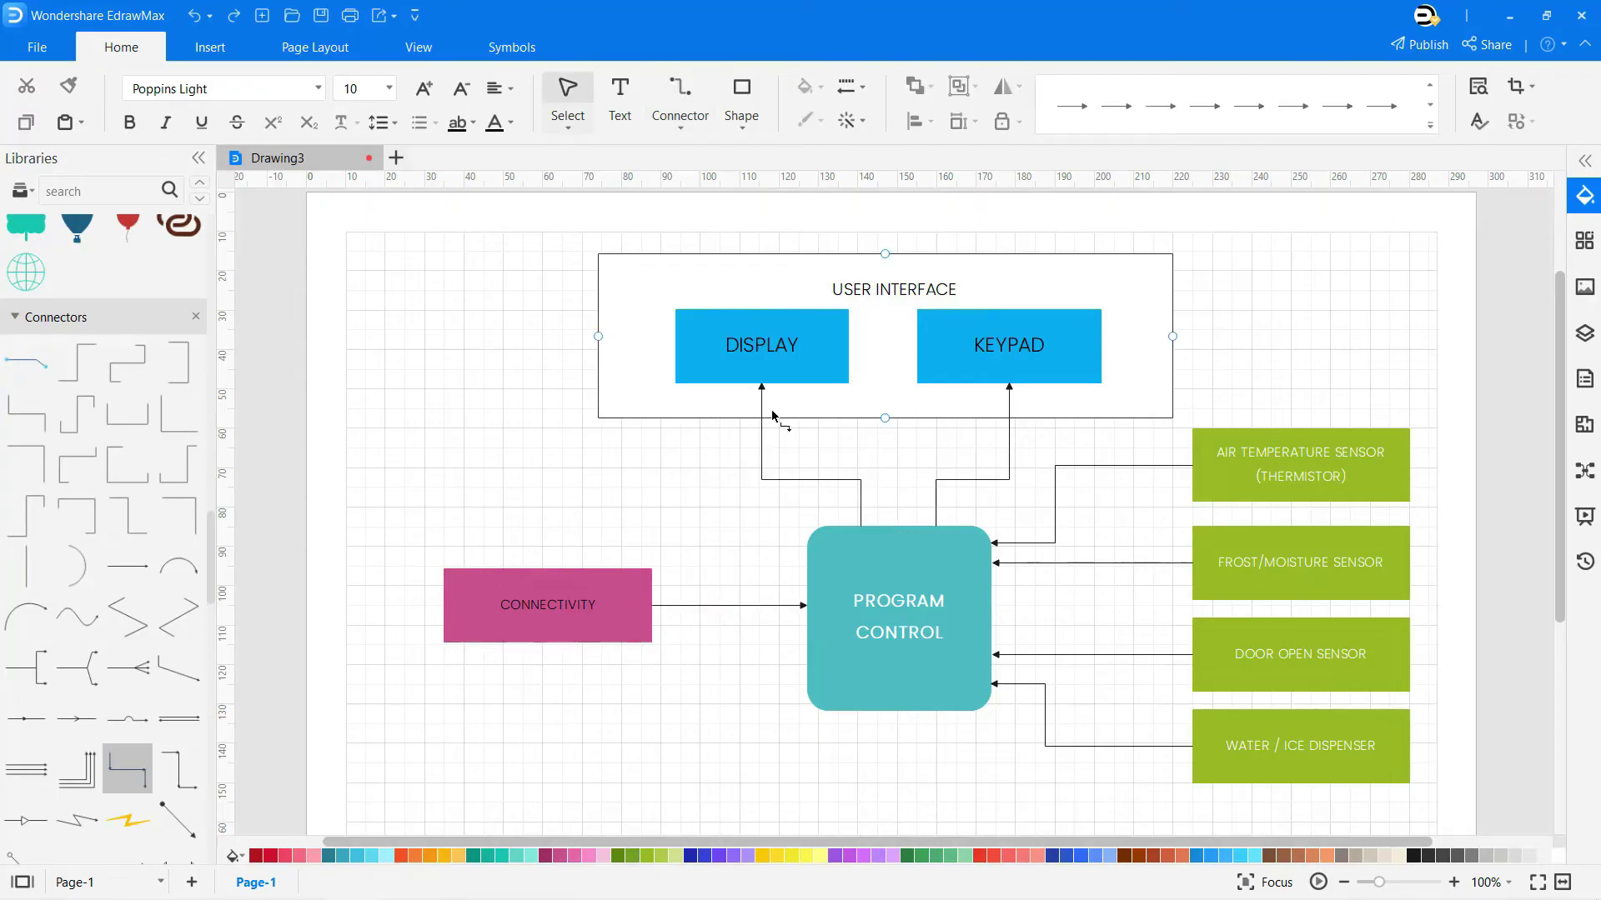
{"action": "left_click", "coordinate": [682, 125]}
{"action": "left_click", "coordinate": [725, 227]}
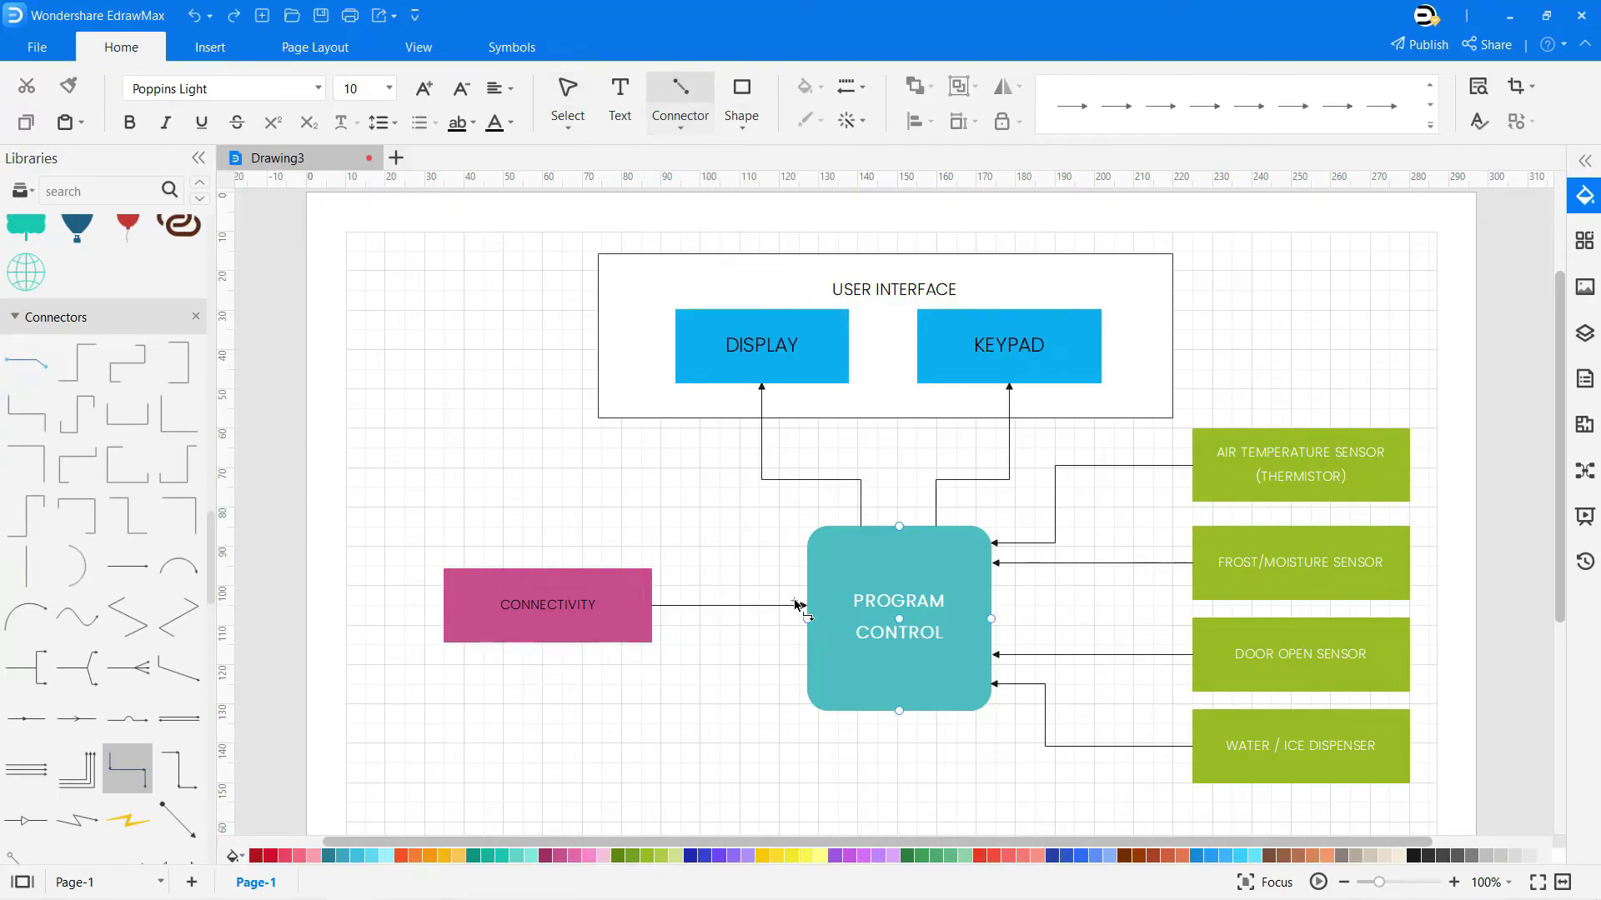
{"action": "left_click_drag", "start_coordinate": [806, 617], "coordinate": [658, 606]}
{"action": "key", "text": "Escape"}
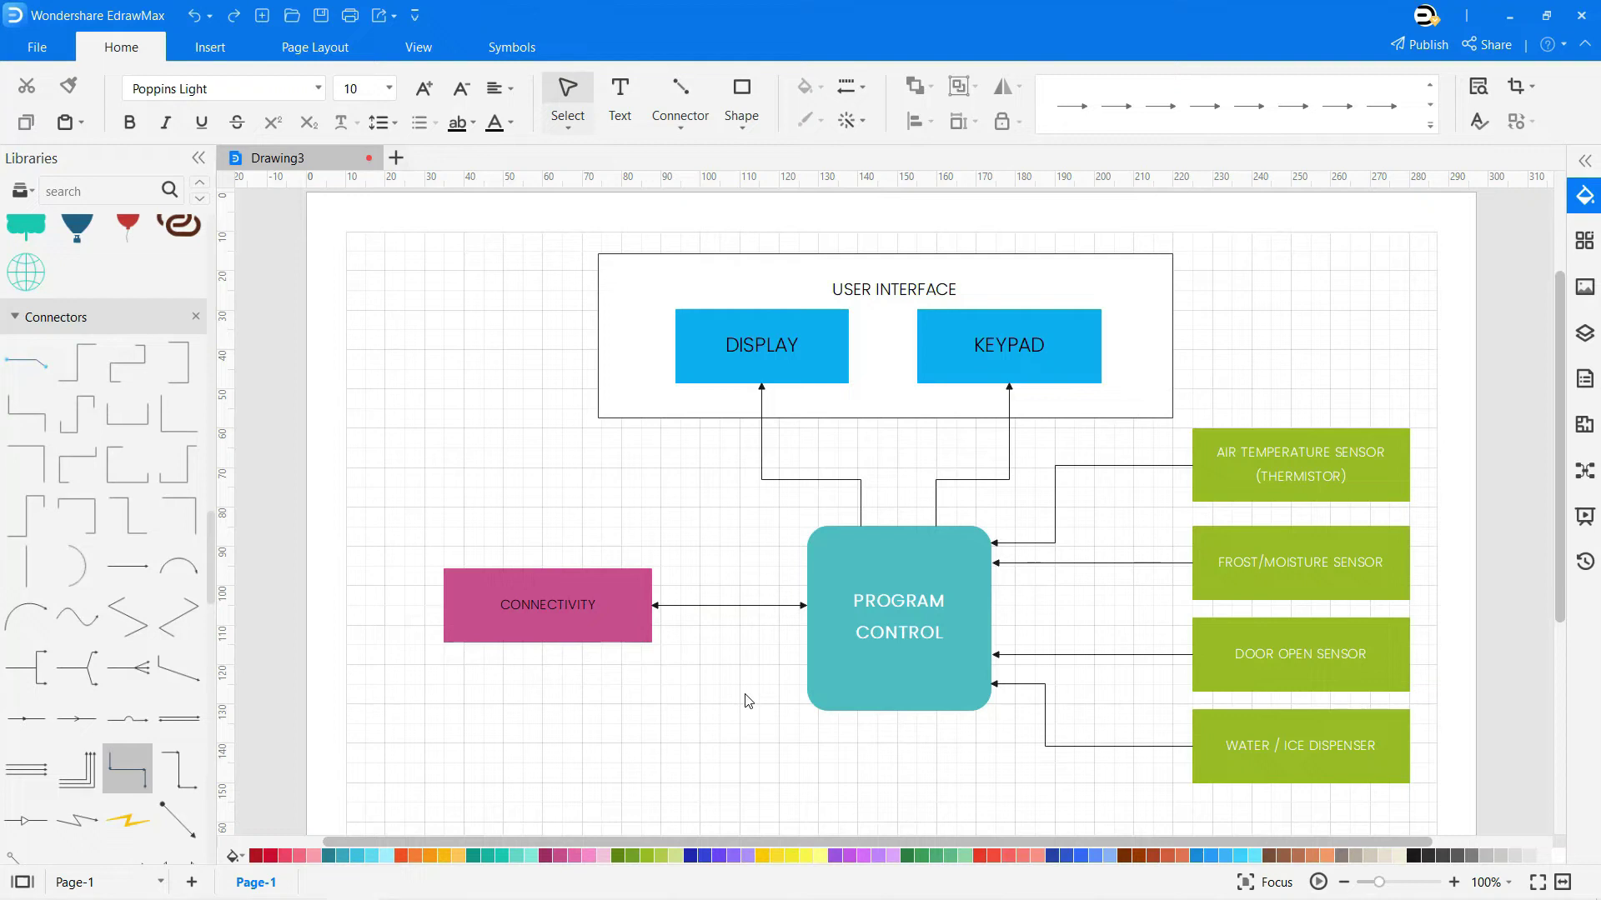
Place a blue block labelled COMPRESSOR below PROGRAM CONTROL
{"action": "scroll", "coordinate": [708, 726], "scroll_direction": "down", "scroll_amount": 2}
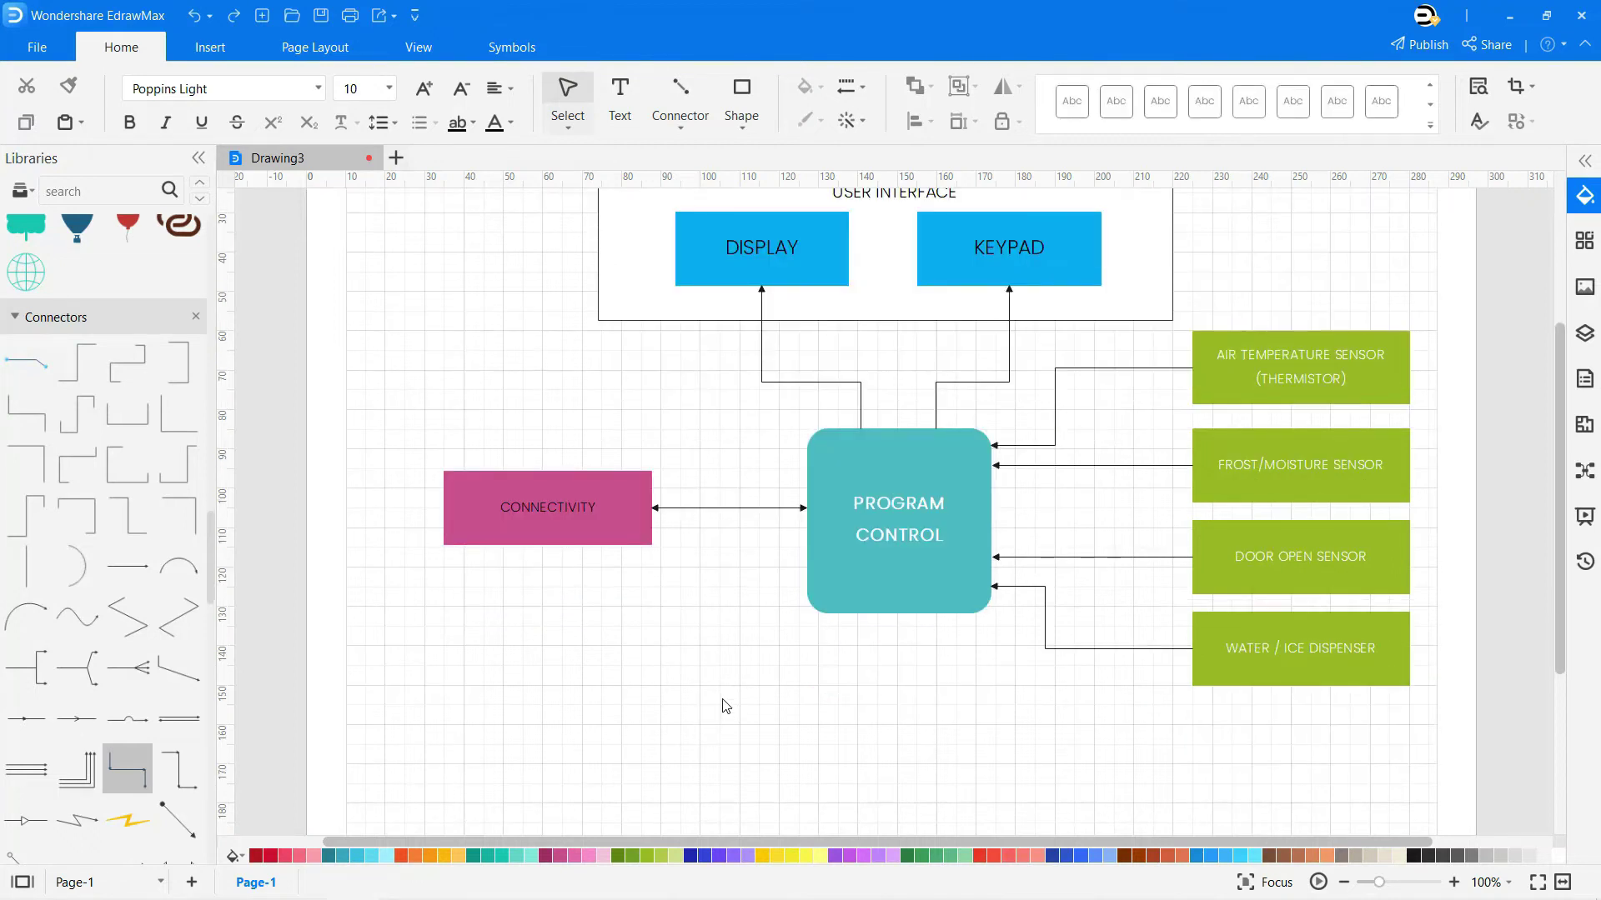
{"action": "scroll", "coordinate": [105, 501], "scroll_direction": "up", "scroll_amount": 15}
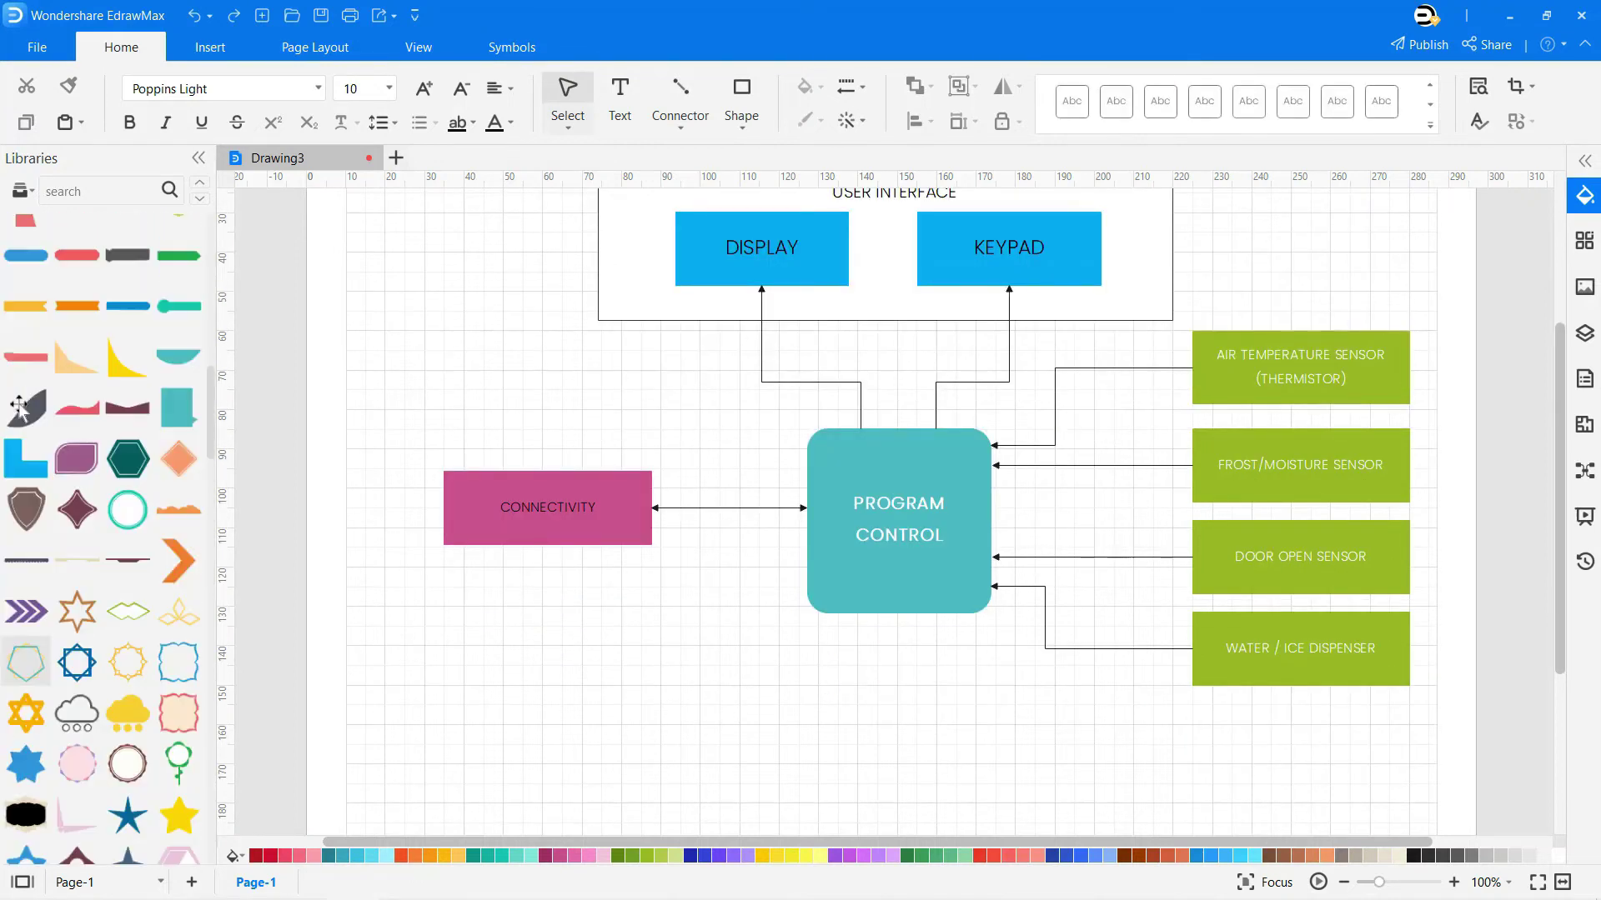
{"action": "left_click_drag", "start_coordinate": [26, 350], "coordinate": [849, 753]}
{"action": "double_click", "coordinate": [691, 729]}
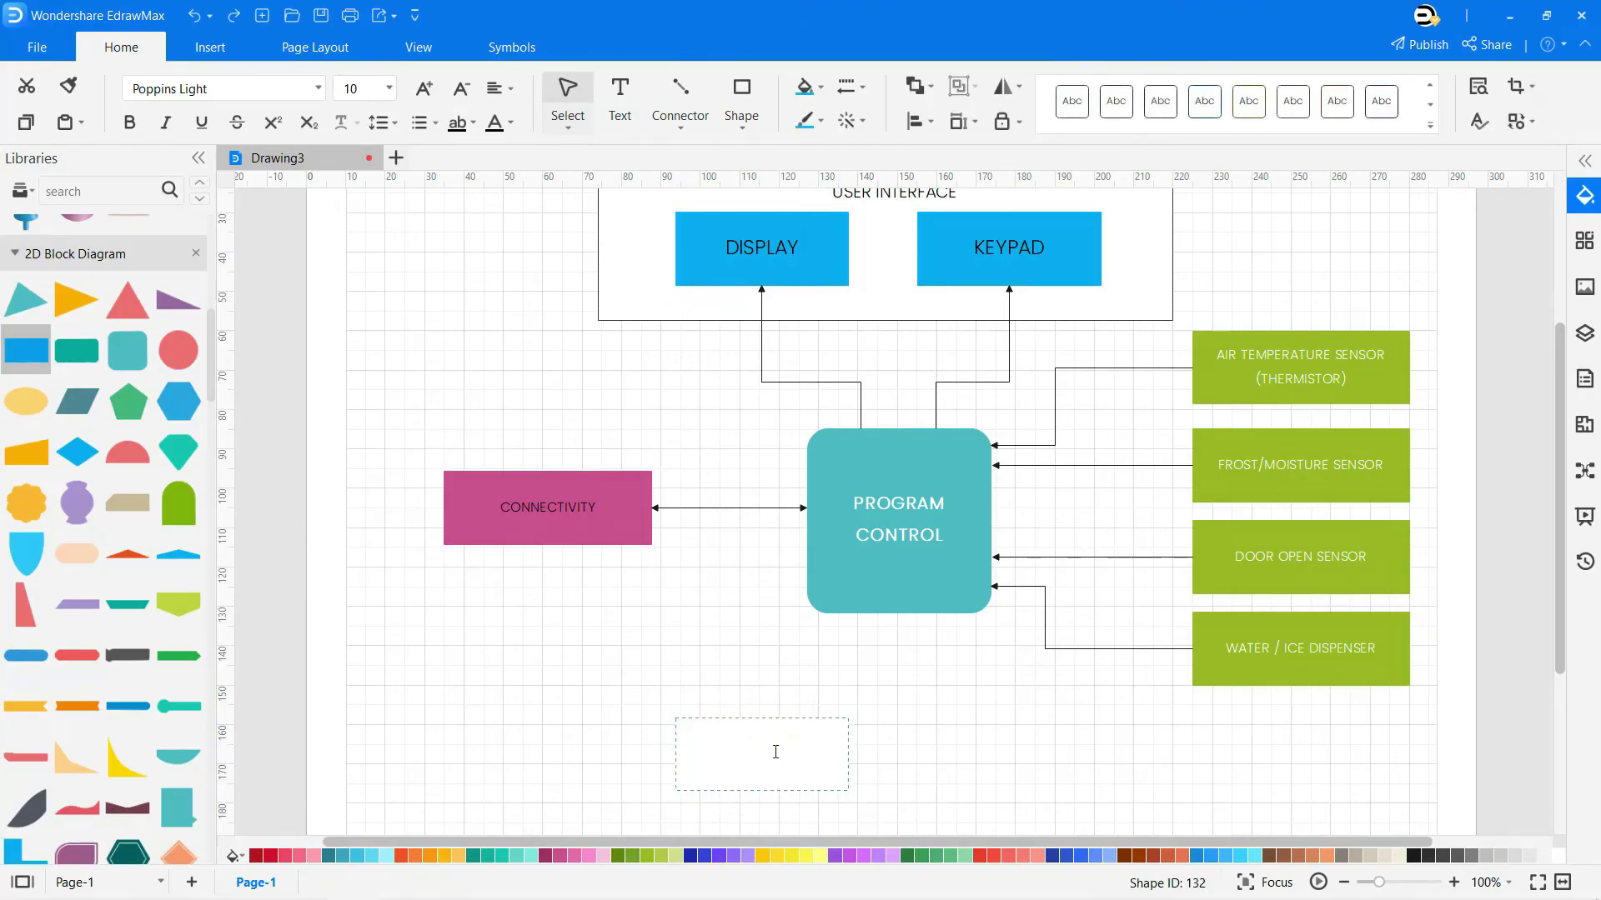
{"action": "type", "text": "COMPRESSOR"}
{"action": "key", "text": "ctrl+a"}
Place a second blue block labelled FAN right of COMPRESSOR
{"action": "left_click_drag", "start_coordinate": [26, 350], "coordinate": [1100, 758]}
{"action": "double_click", "coordinate": [1033, 760]}
{"action": "type", "text": "FAN"}
{"action": "key", "text": "ctrl+a"}
{"action": "left_click", "coordinate": [1192, 765]}
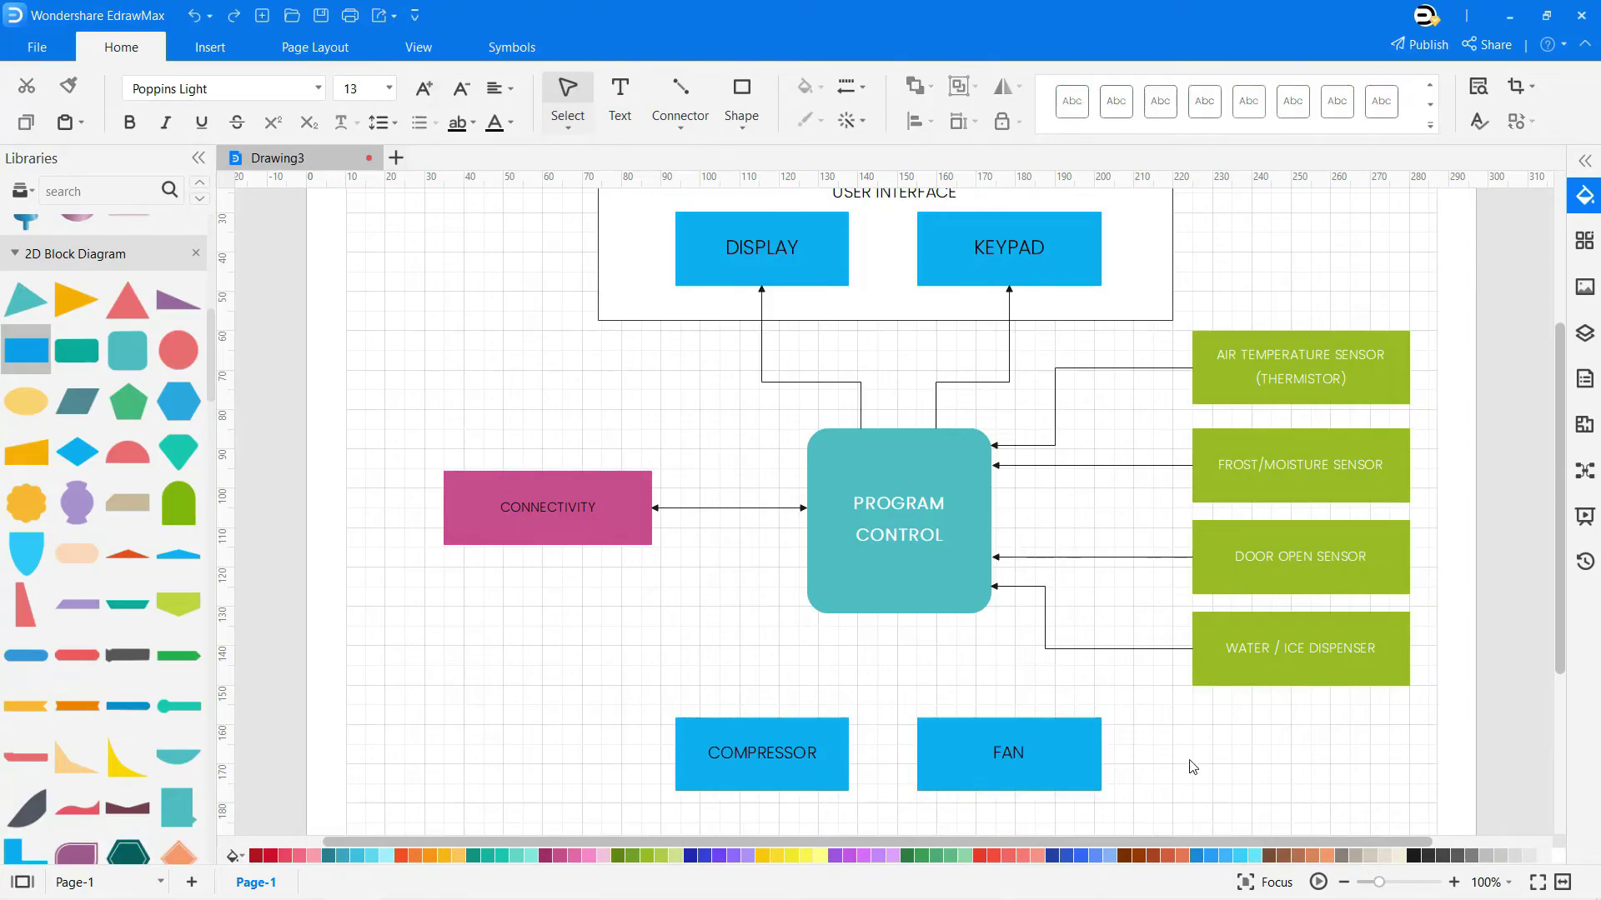
{"action": "scroll", "coordinate": [1161, 764], "scroll_direction": "down", "scroll_amount": 2}
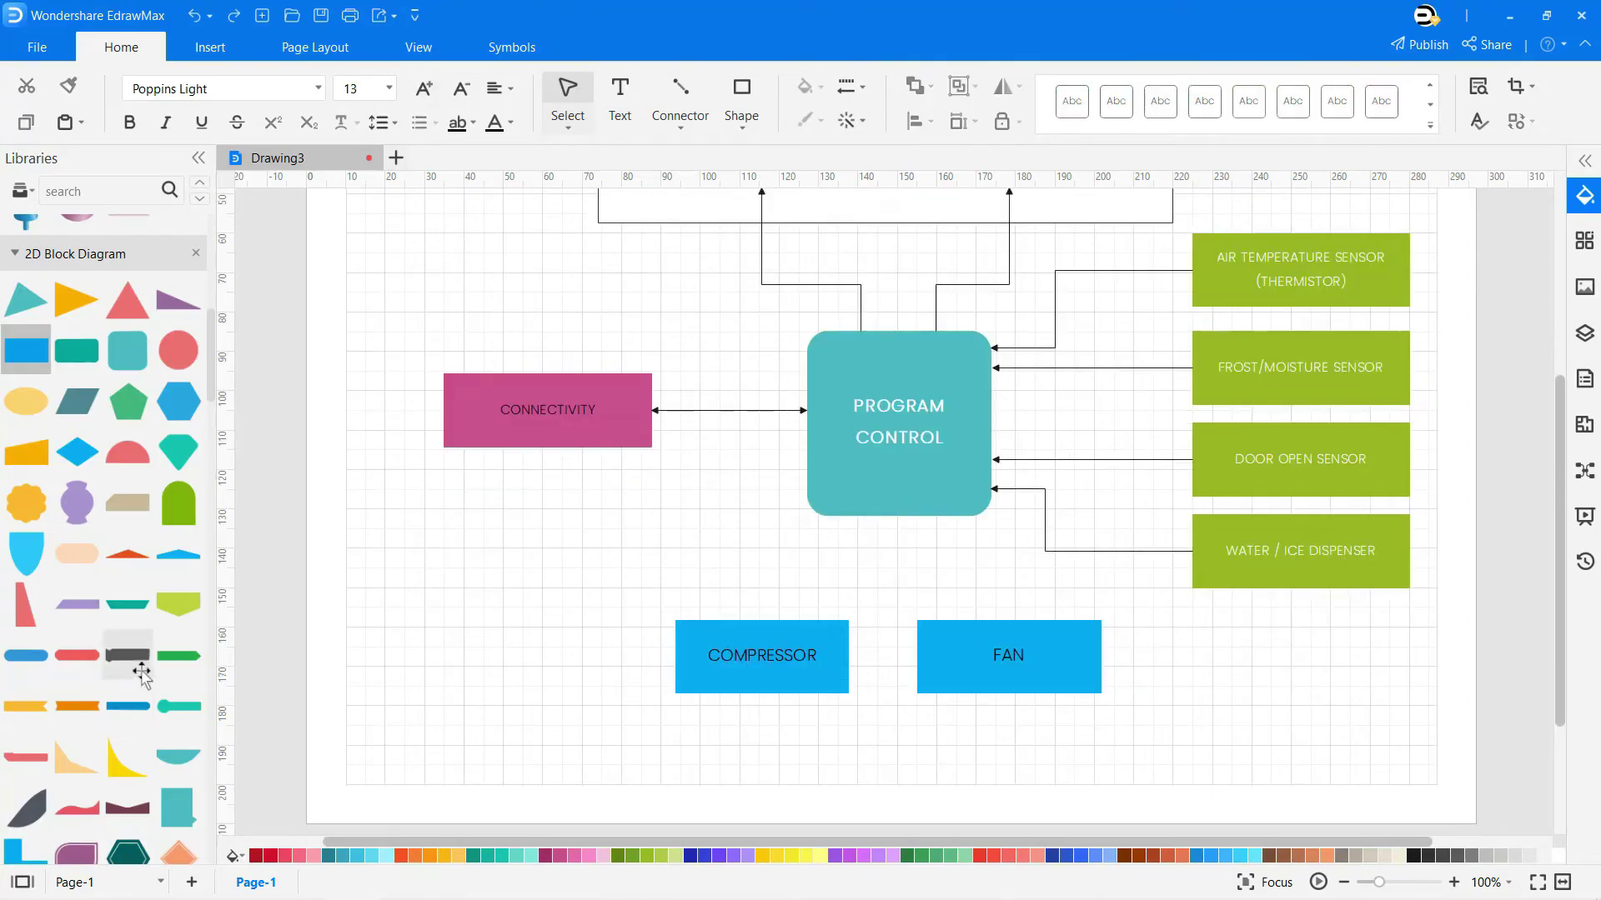
{"action": "scroll", "coordinate": [137, 667], "scroll_direction": "down", "scroll_amount": 6}
Draw a rectangle around COMPRESSOR and FAN and send it to the back
{"action": "scroll", "coordinate": [144, 676], "scroll_direction": "down", "scroll_amount": 10}
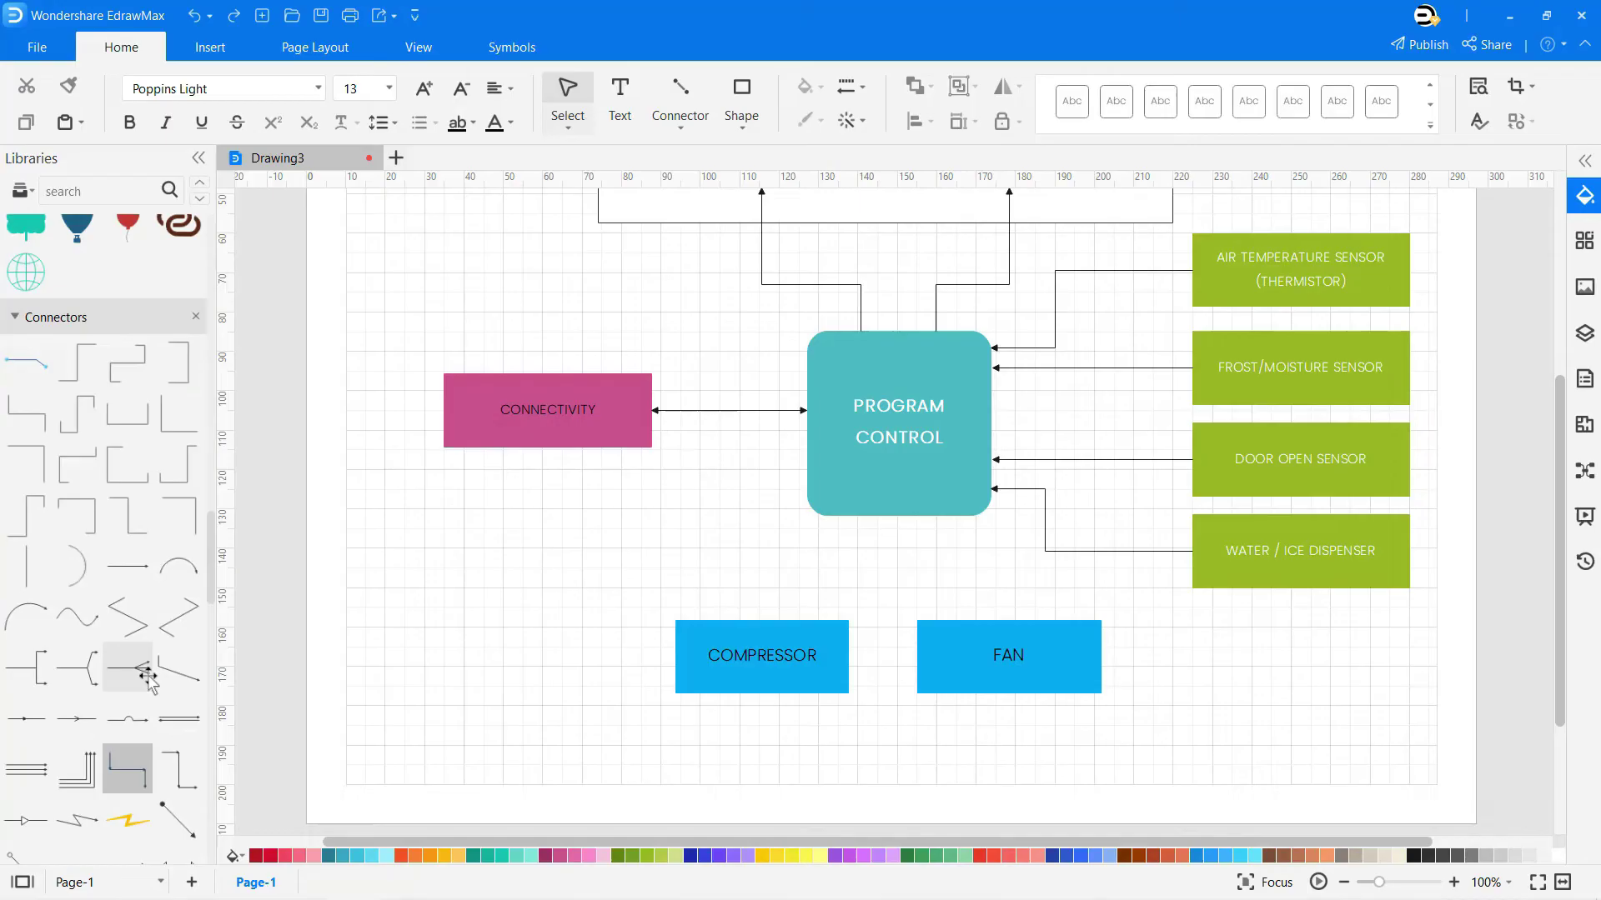
{"action": "mouse_move", "coordinate": [91, 518]}
{"action": "left_mouse_down"}
{"action": "mouse_move", "coordinate": [679, 714]}
{"action": "mouse_move", "coordinate": [668, 615]}
{"action": "mouse_move", "coordinate": [662, 766]}
{"action": "left_mouse_up"}
{"action": "left_click_drag", "start_coordinate": [660, 574], "coordinate": [661, 587]}
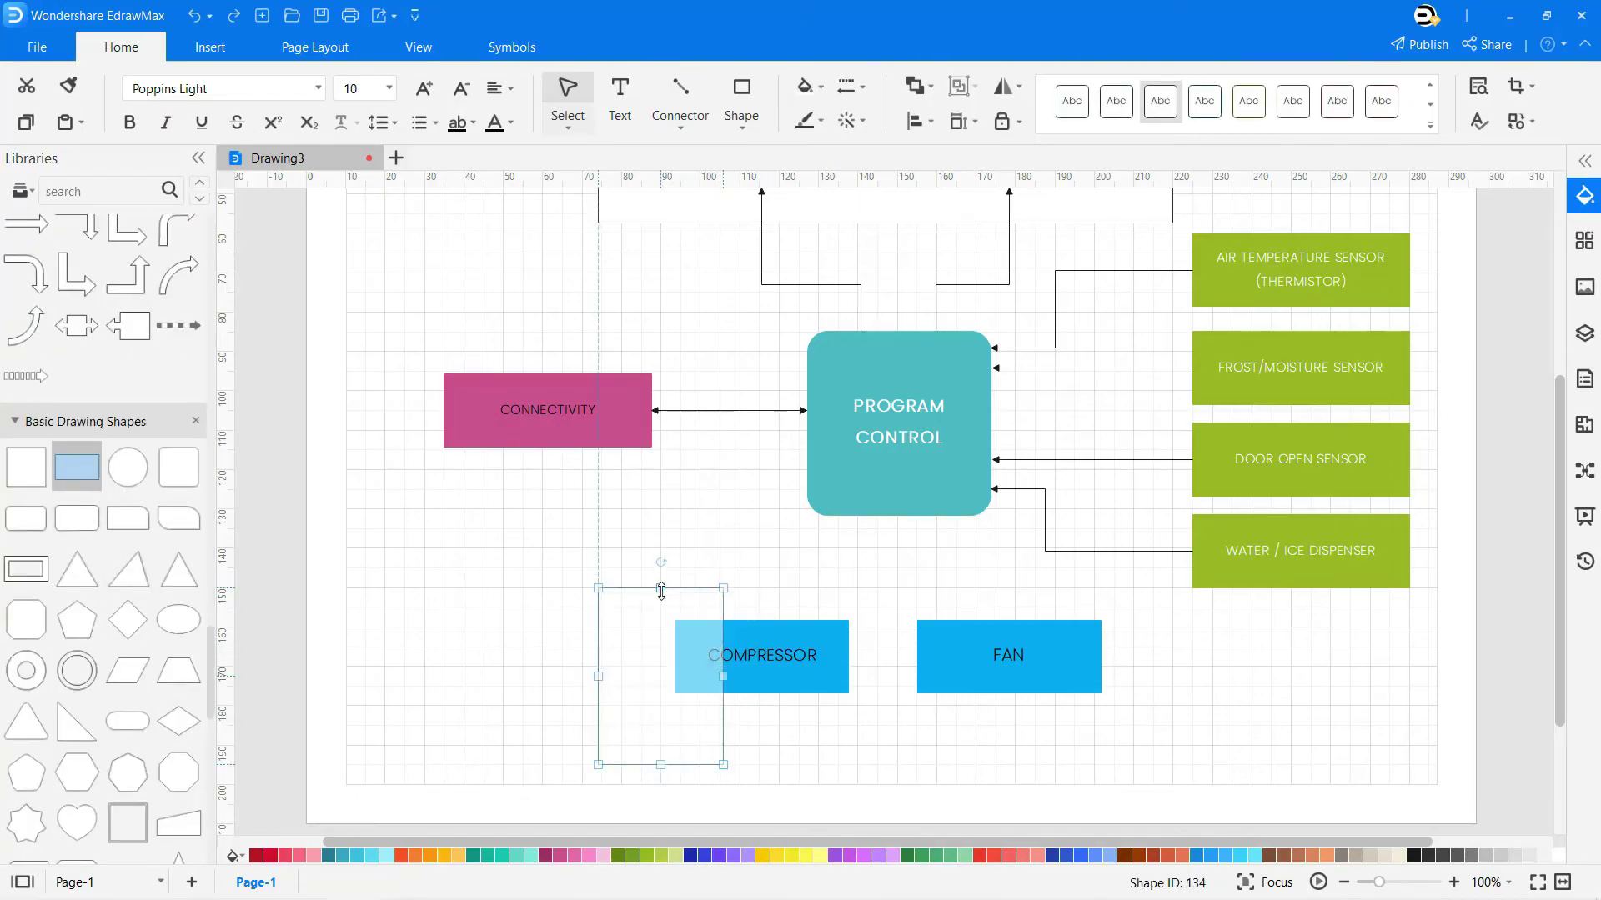
{"action": "left_click_drag", "start_coordinate": [722, 676], "coordinate": [1172, 675]}
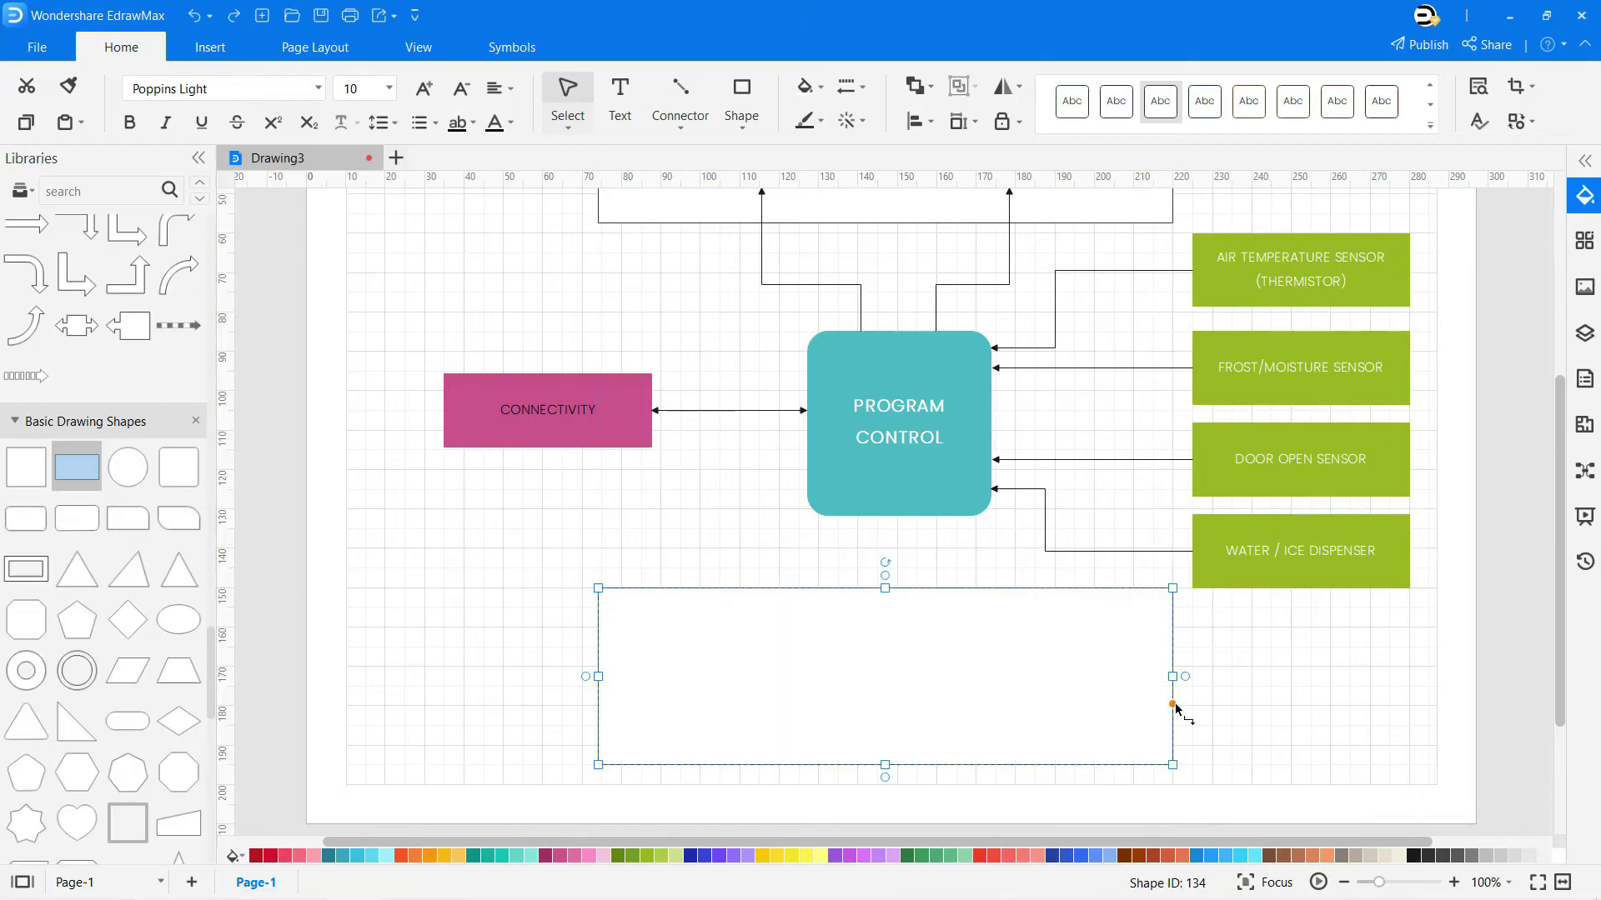
{"action": "right_click", "coordinate": [909, 718]}
{"action": "mouse_move", "coordinate": [1022, 371]}
{"action": "left_click", "coordinate": [1200, 378]}
{"action": "left_click", "coordinate": [1260, 760]}
Add a MOTOR CONTROL text label at size 12 inside the frame
{"action": "left_click", "coordinate": [619, 96]}
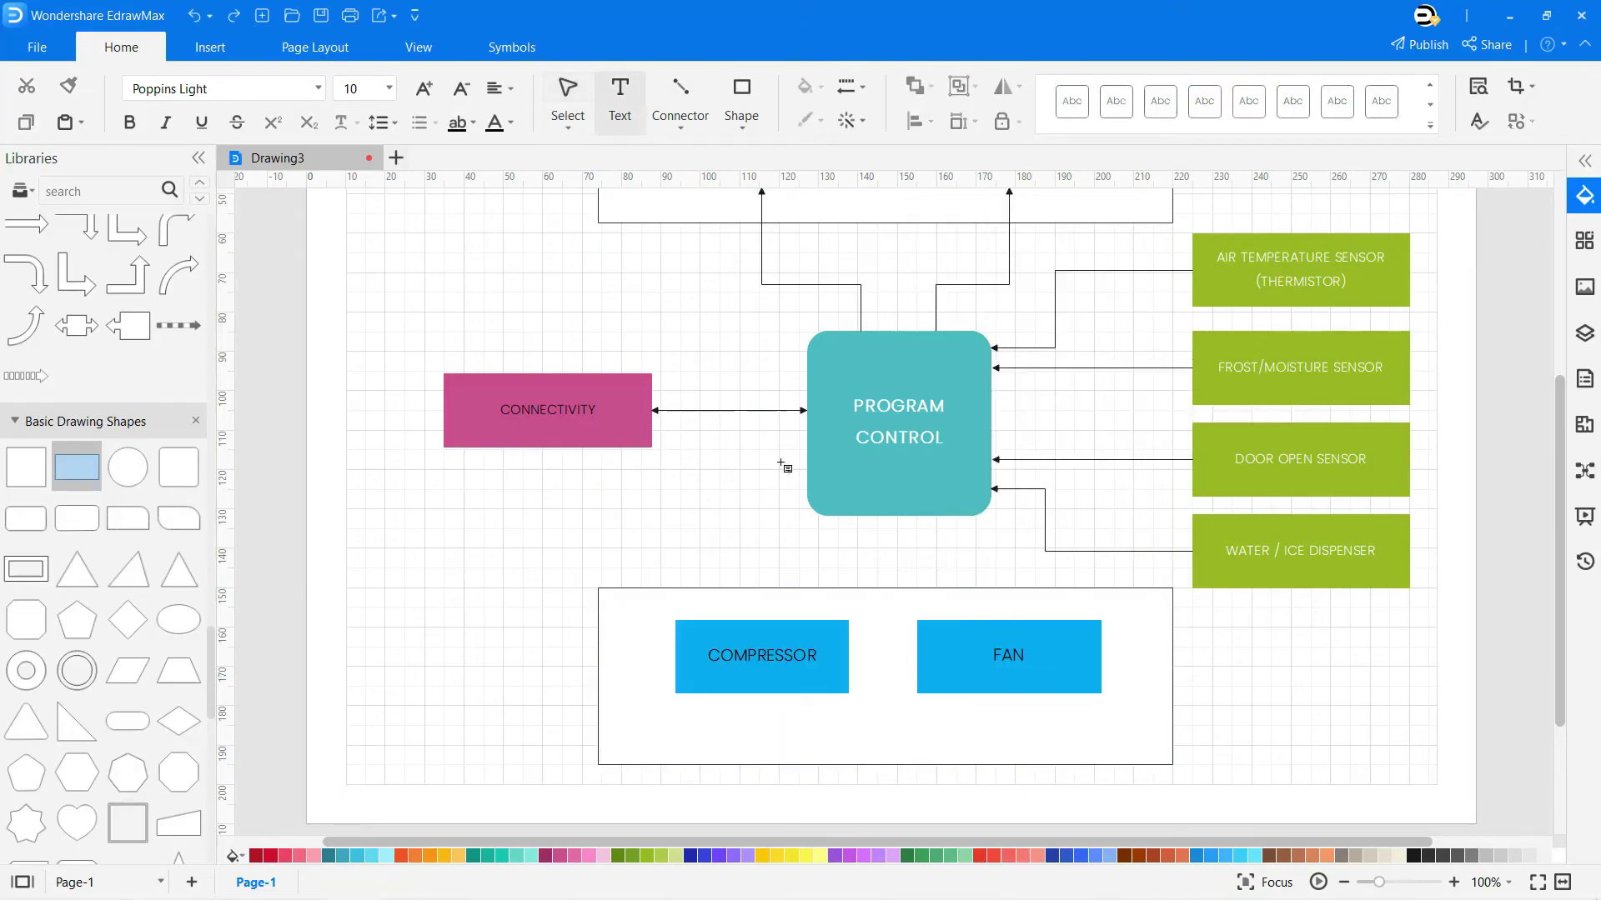
{"action": "left_click_drag", "start_coordinate": [900, 745], "coordinate": [932, 739]}
{"action": "type", "text": "MOTOT"}
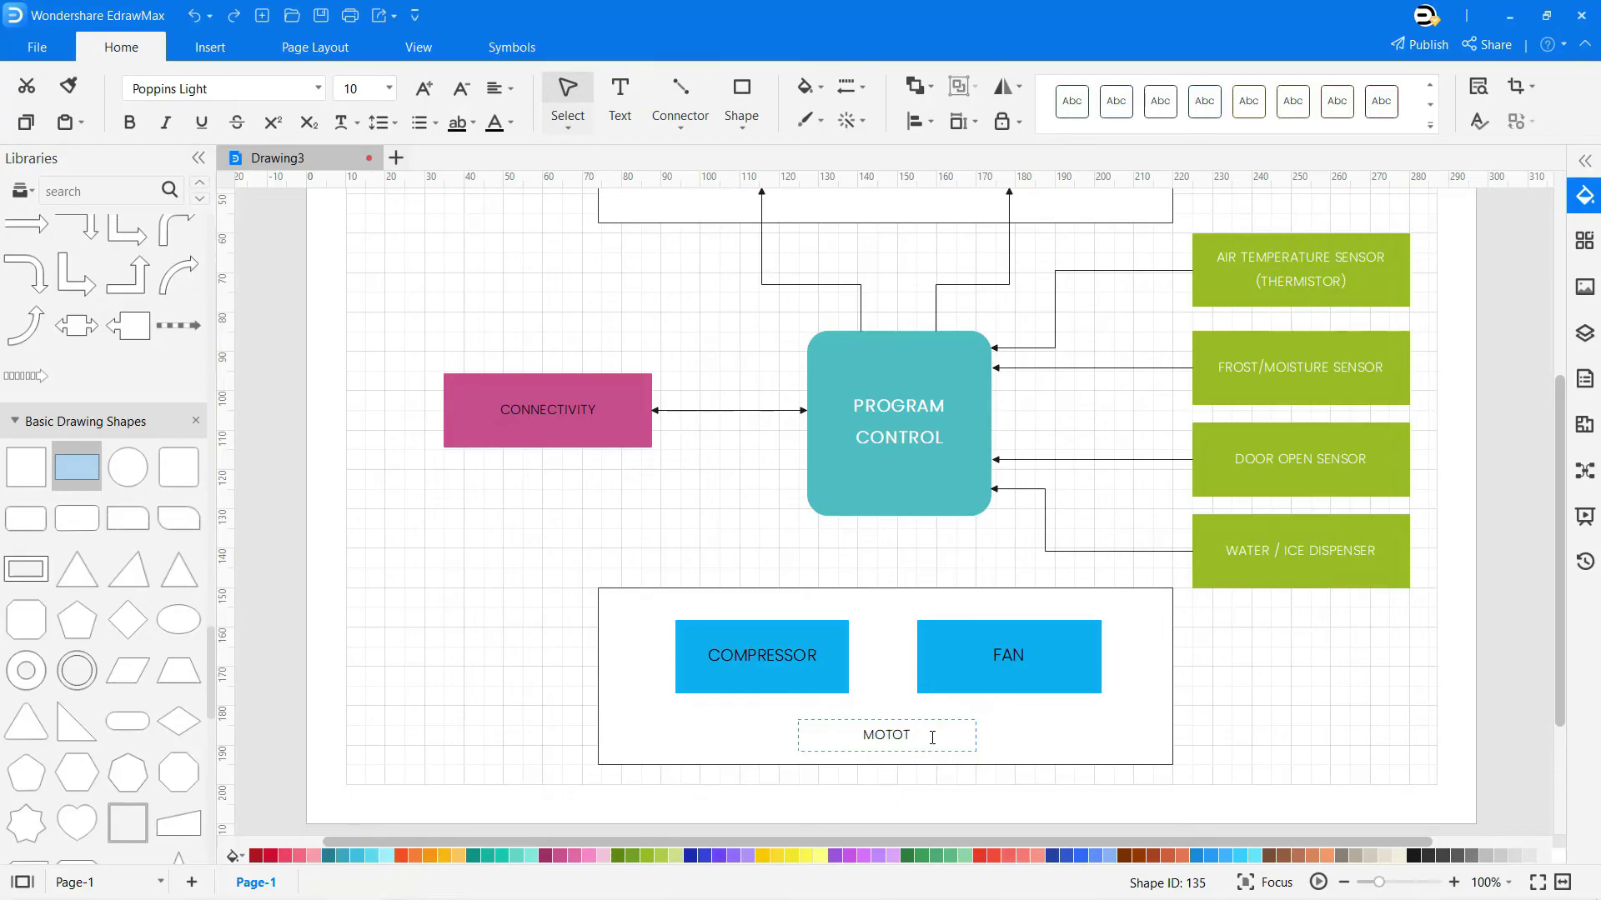
{"action": "key", "text": "BackSpace"}
{"action": "type", "text": "R CONTROL"}
{"action": "key", "text": "ctrl+a"}
{"action": "key", "text": "ctrl+shift+period"}
{"action": "left_click", "coordinate": [438, 660]}
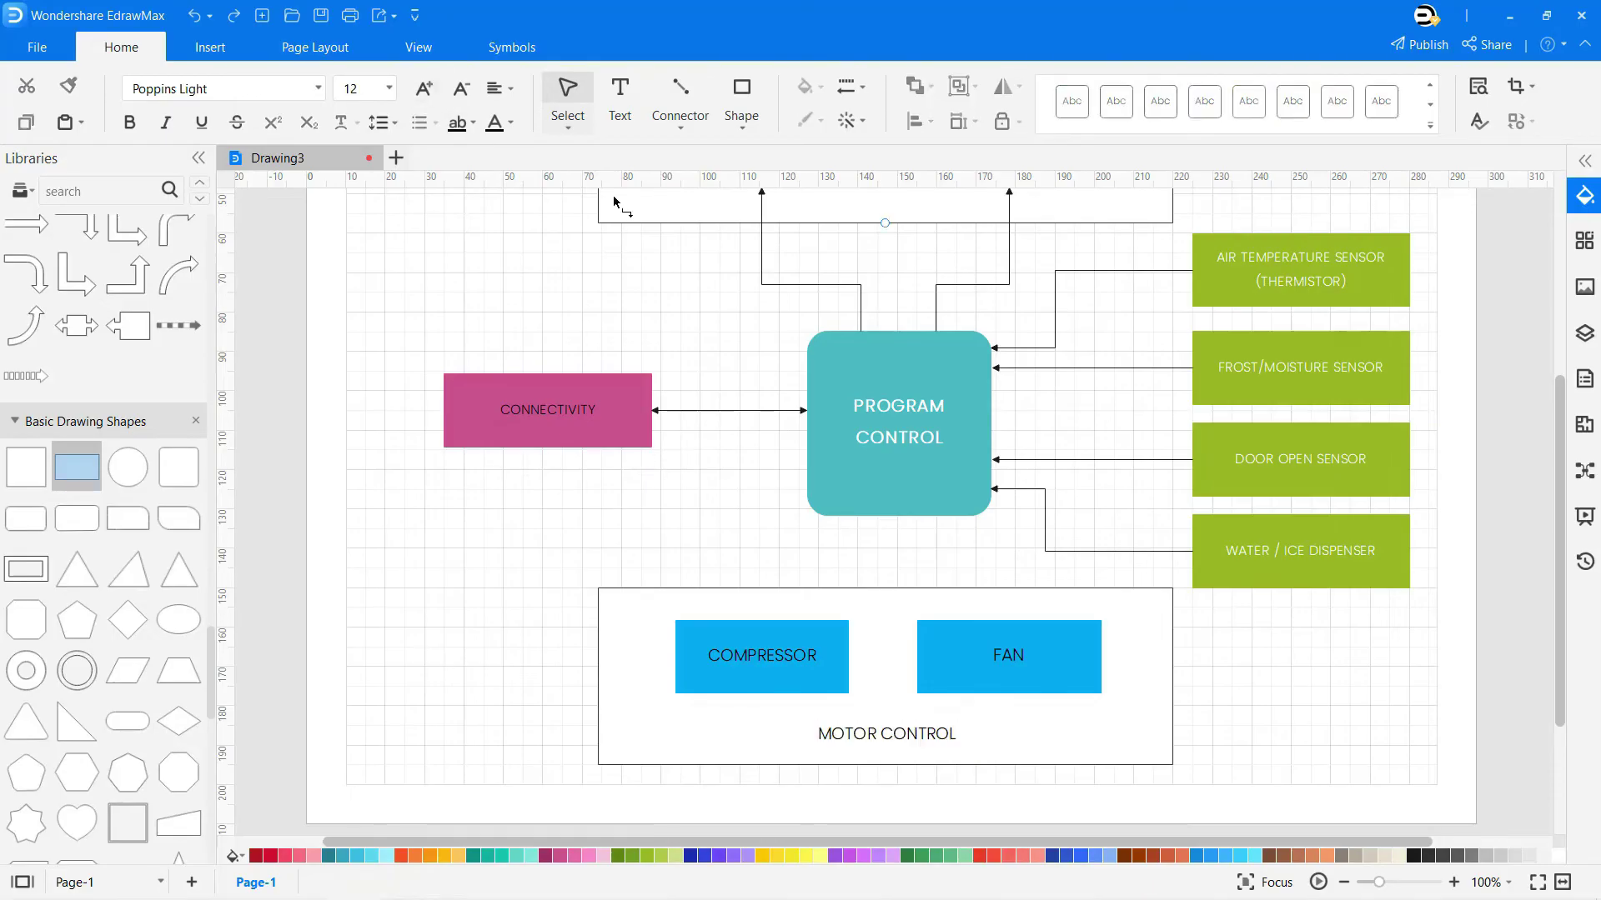
Draw elbow arrows from COMPRESSOR and FAN up into PROGRAM CONTROL
{"action": "left_click", "coordinate": [681, 128]}
{"action": "left_click", "coordinate": [719, 165]}
{"action": "left_click_drag", "start_coordinate": [761, 618], "coordinate": [867, 516]}
{"action": "left_click_drag", "start_coordinate": [1009, 619], "coordinate": [926, 517]}
{"action": "key", "text": "Escape"}
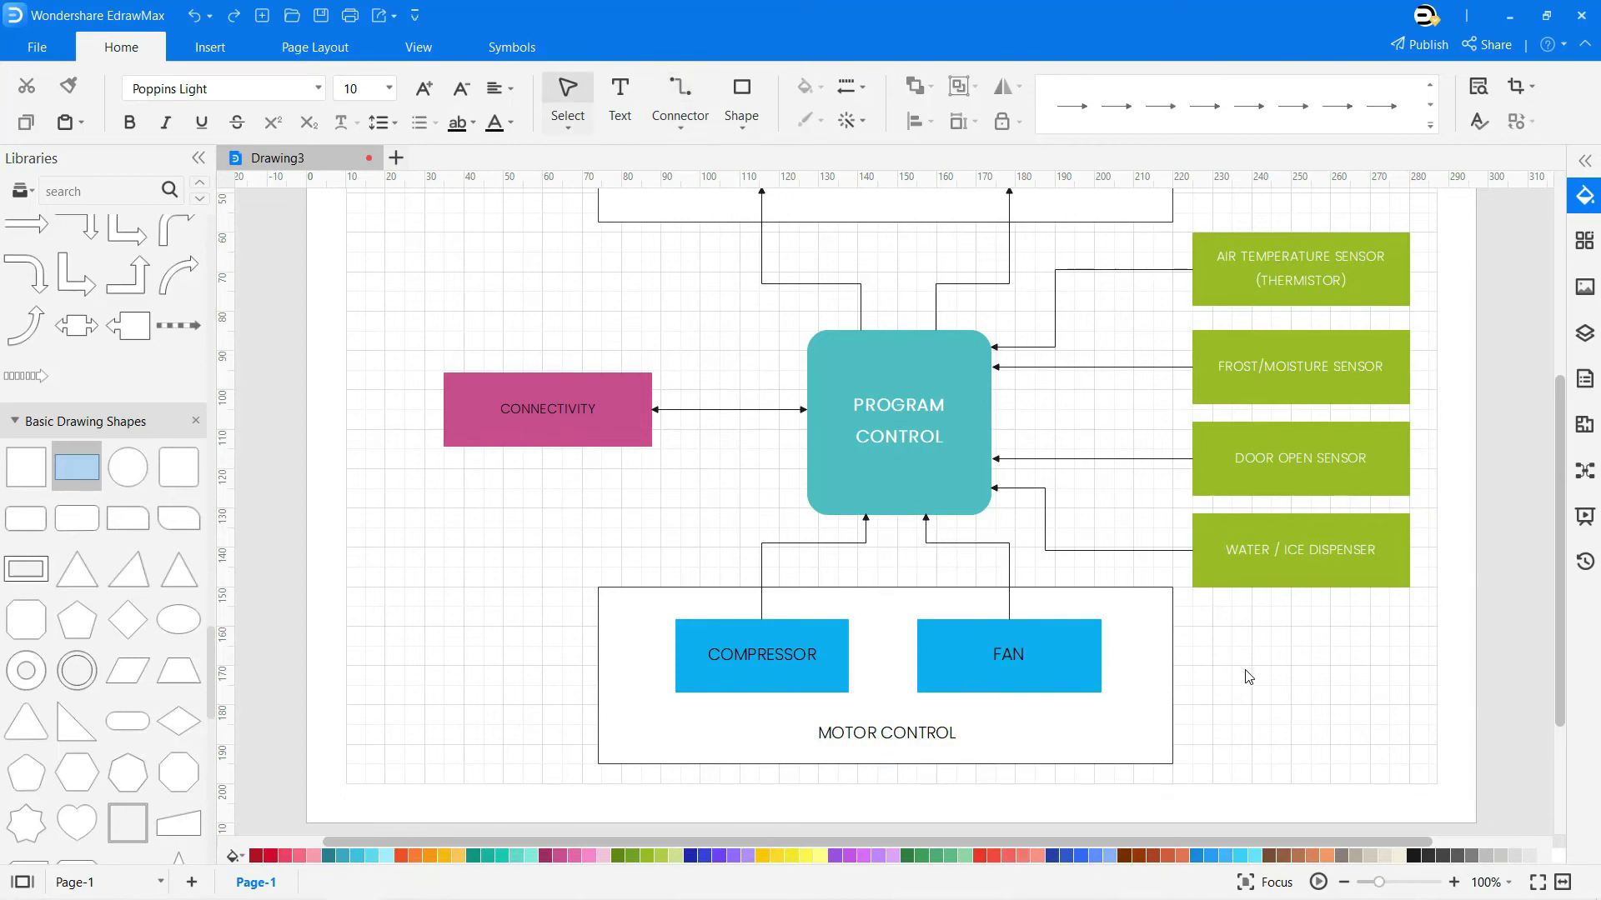
Add a text box above USER INTERFACE reading NXP'S REFRIGERATOR BLOCK DIAGRAM
{"action": "scroll", "coordinate": [1248, 676], "scroll_direction": "up", "scroll_amount": 3}
{"action": "left_click", "coordinate": [627, 90]}
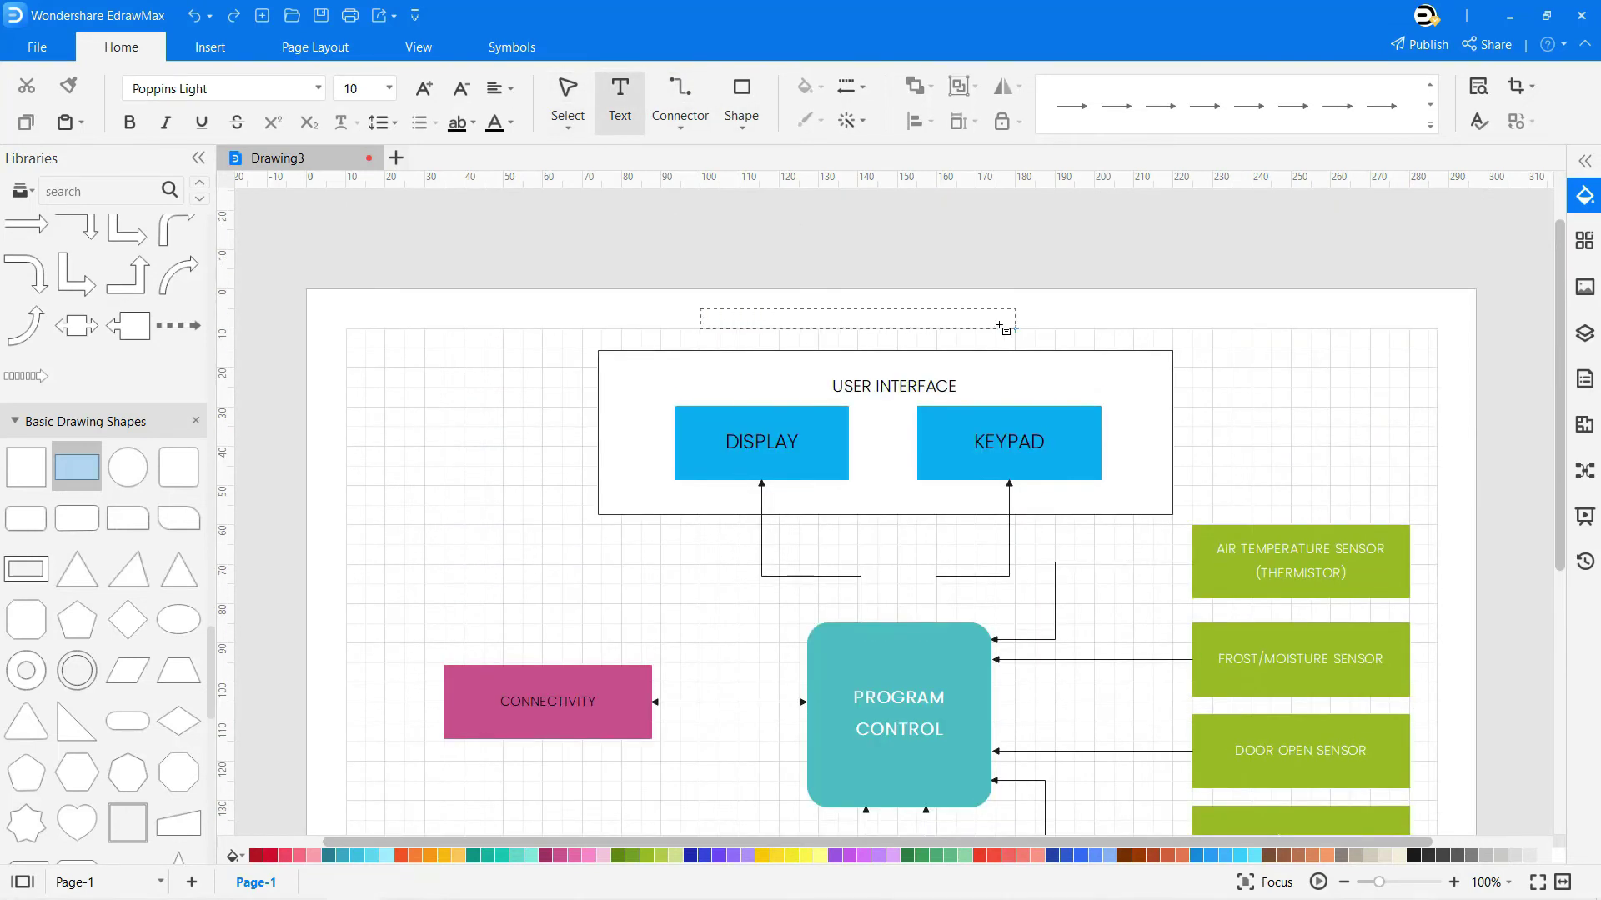
{"action": "left_click_drag", "start_coordinate": [700, 309], "coordinate": [1124, 337]}
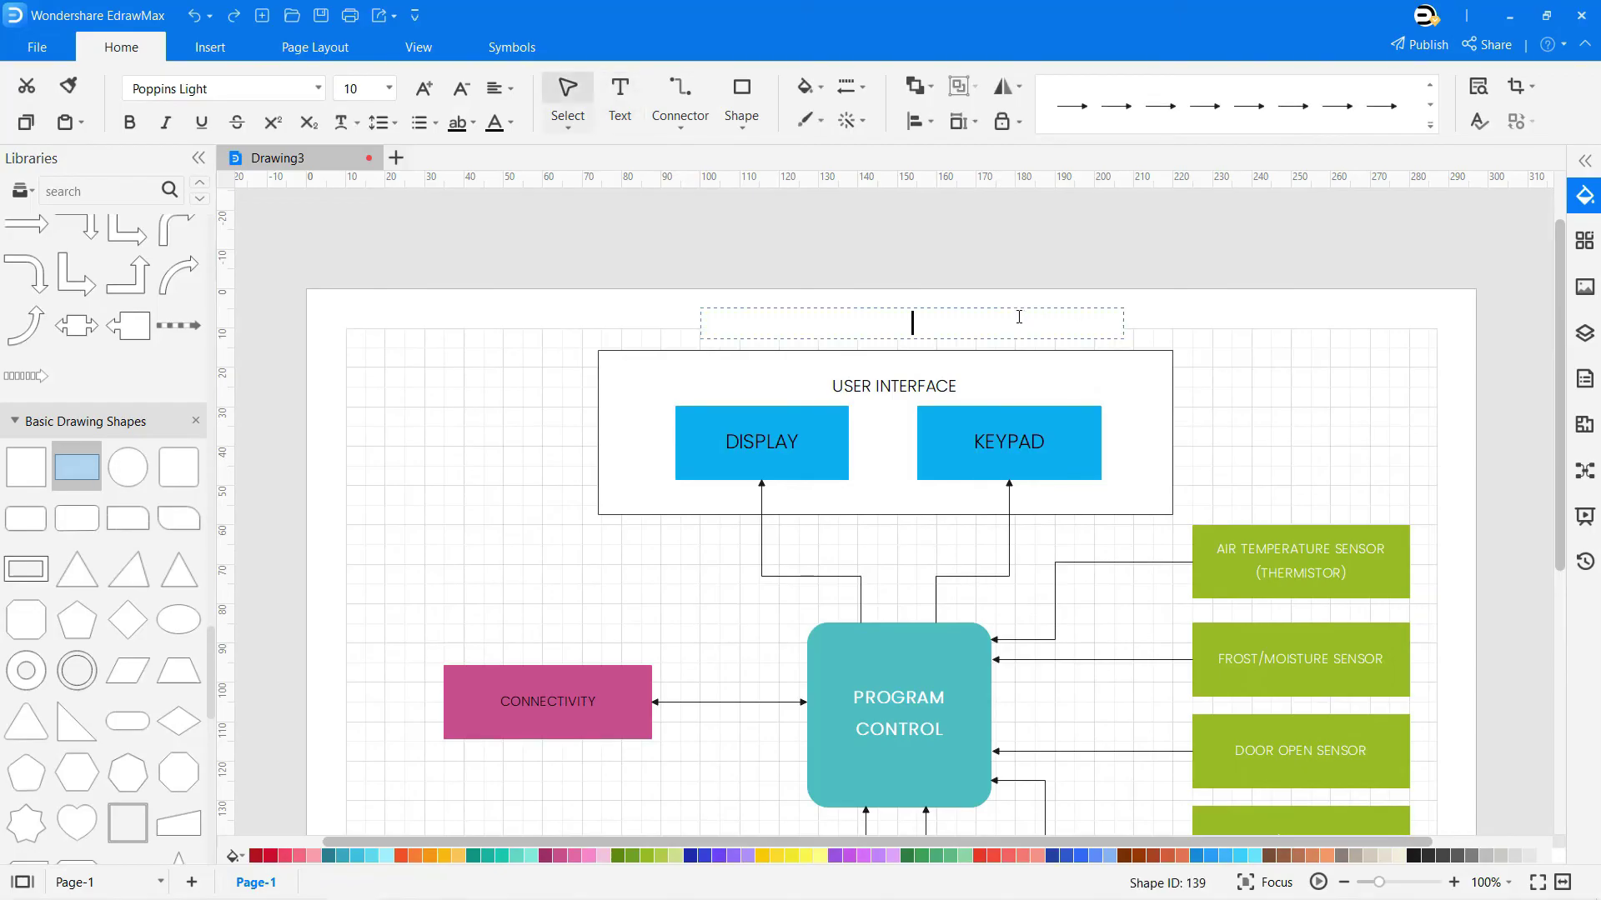
{"action": "type", "text": "NXP'S REFRIGERATOR BLOCK DIAGRAM"}
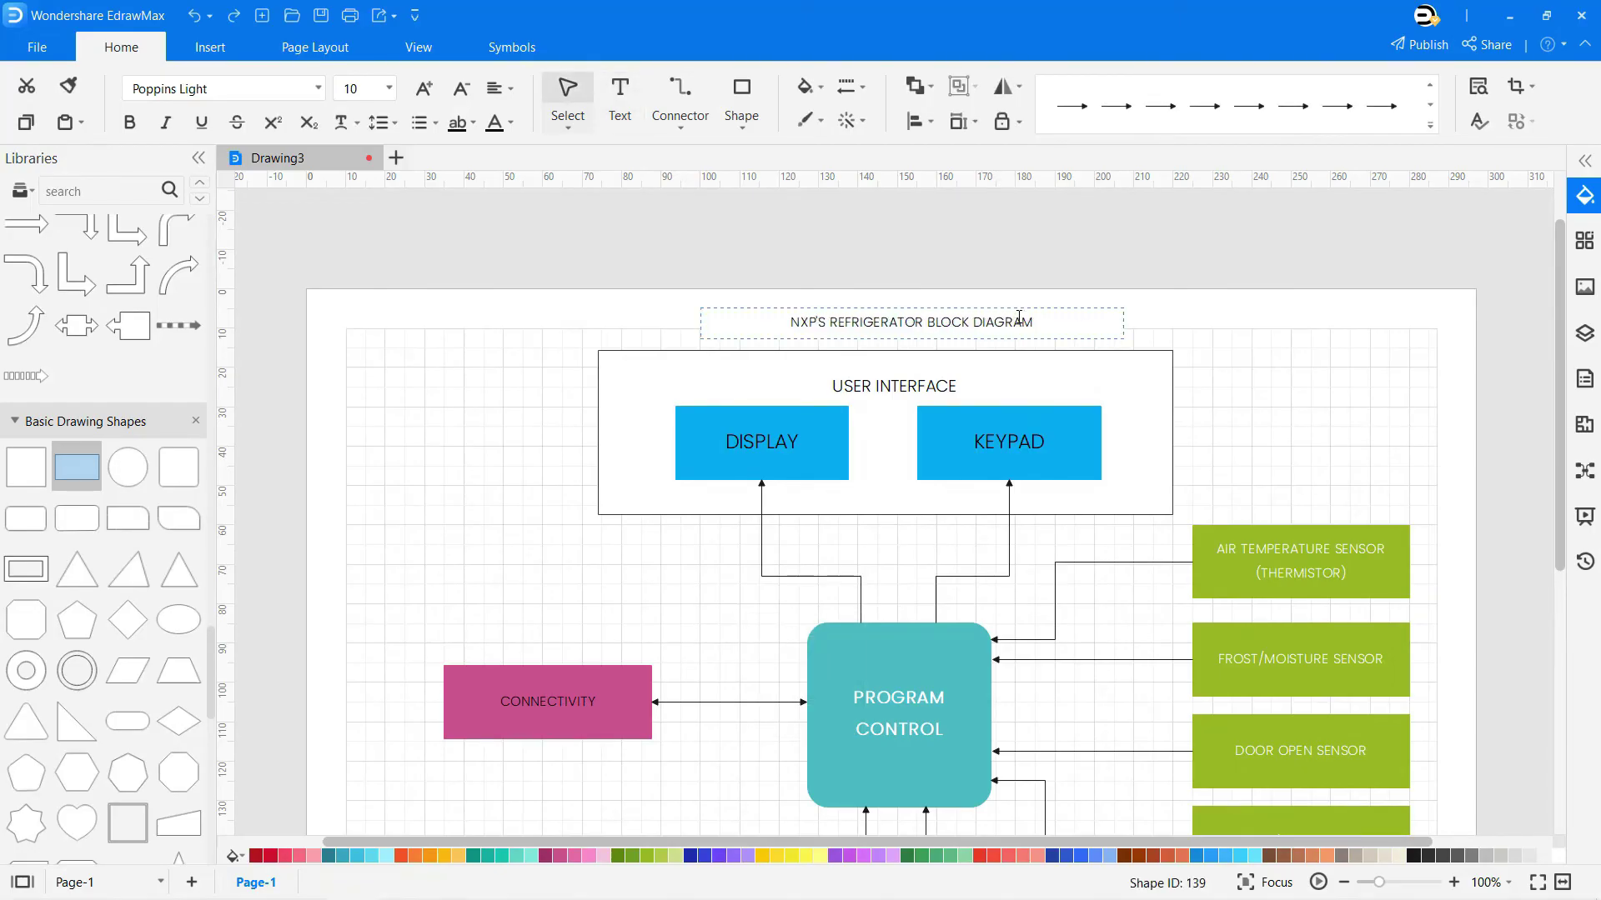
Make the title bold with font size 16
{"action": "key", "text": "ctrl+a"}
{"action": "key", "text": "ctrl+b"}
{"action": "double_click", "coordinate": [358, 94]}
{"action": "type", "text": "16"}
{"action": "key", "text": "Return"}
{"action": "left_click", "coordinate": [1526, 287]}
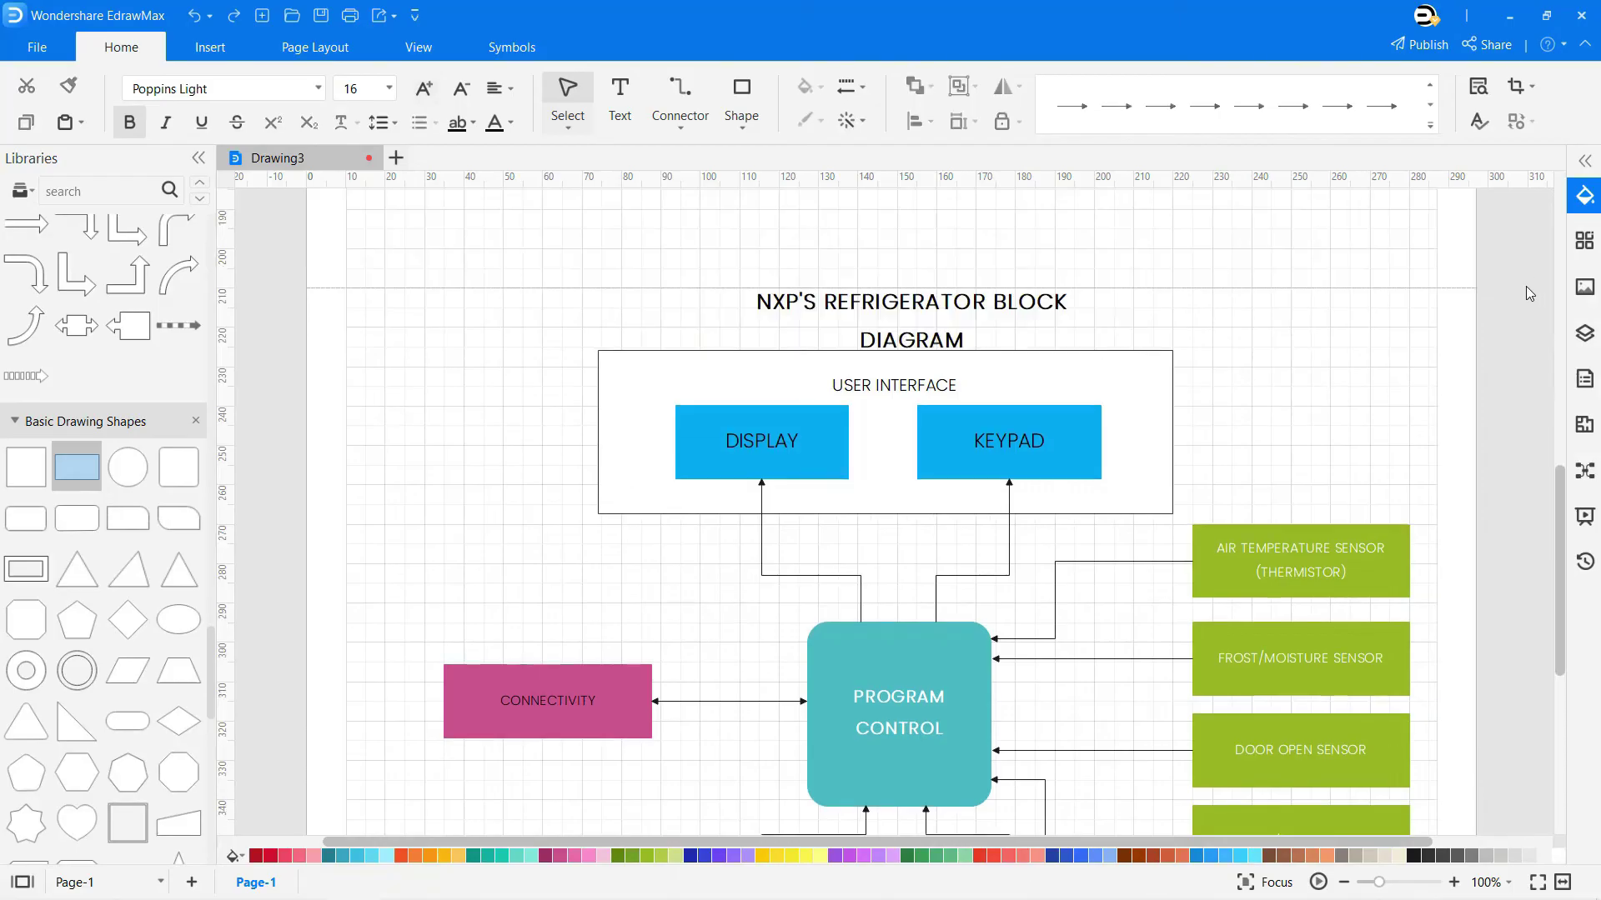
Widen the title onto one line and center it above the diagram
{"action": "left_click", "coordinate": [986, 320]}
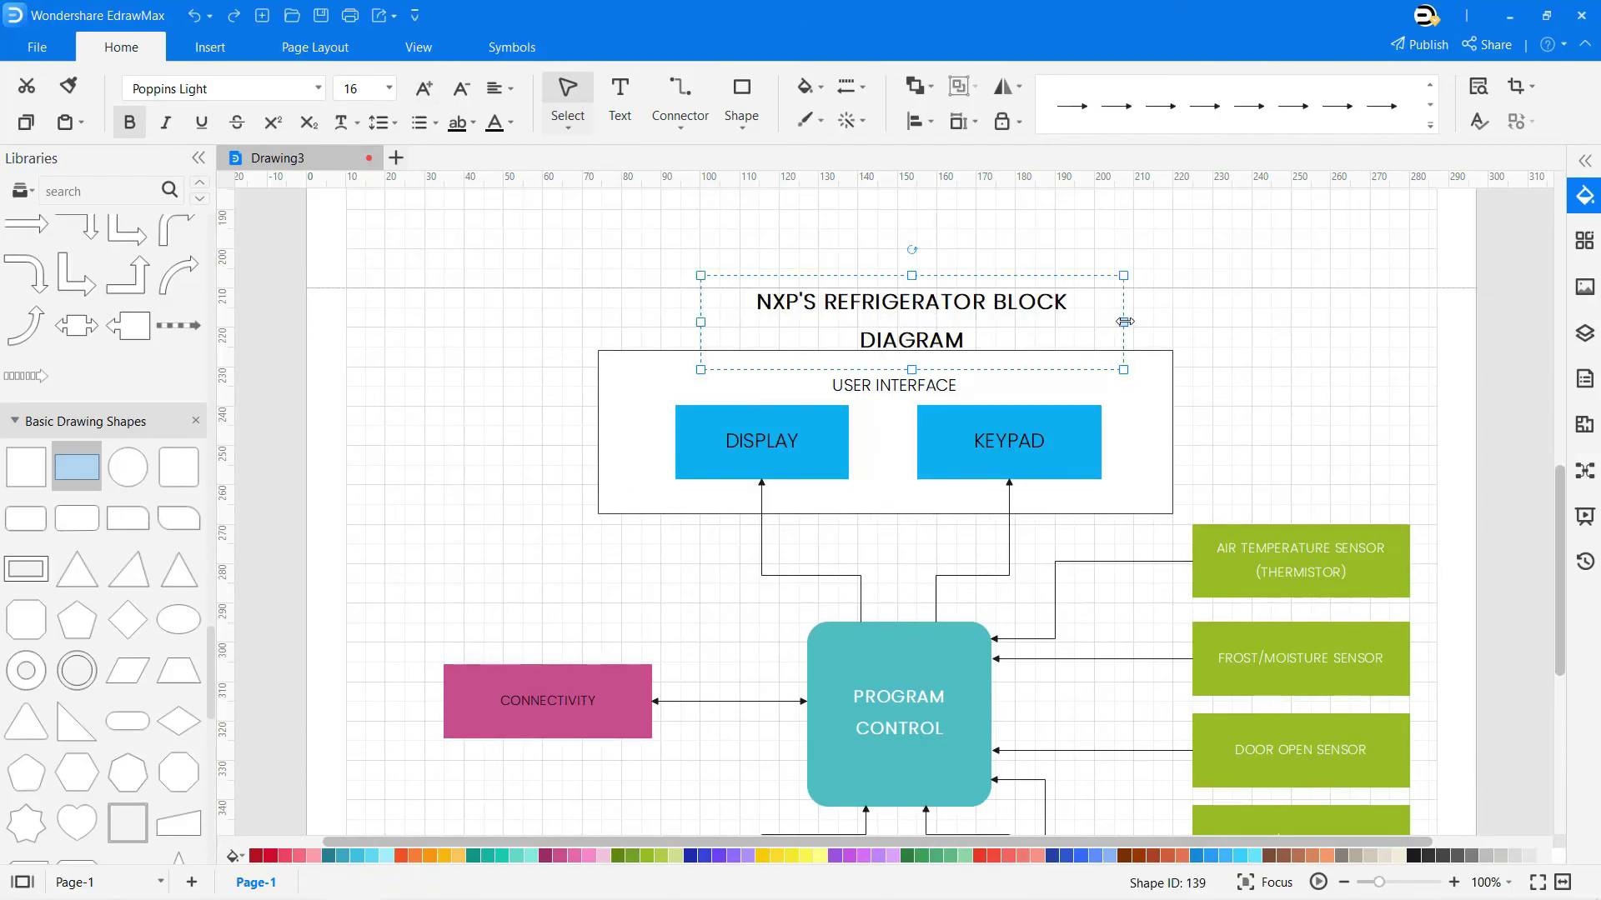
{"action": "left_click_drag", "start_coordinate": [1124, 322], "coordinate": [1188, 321]}
{"action": "left_click_drag", "start_coordinate": [900, 279], "coordinate": [862, 277]}
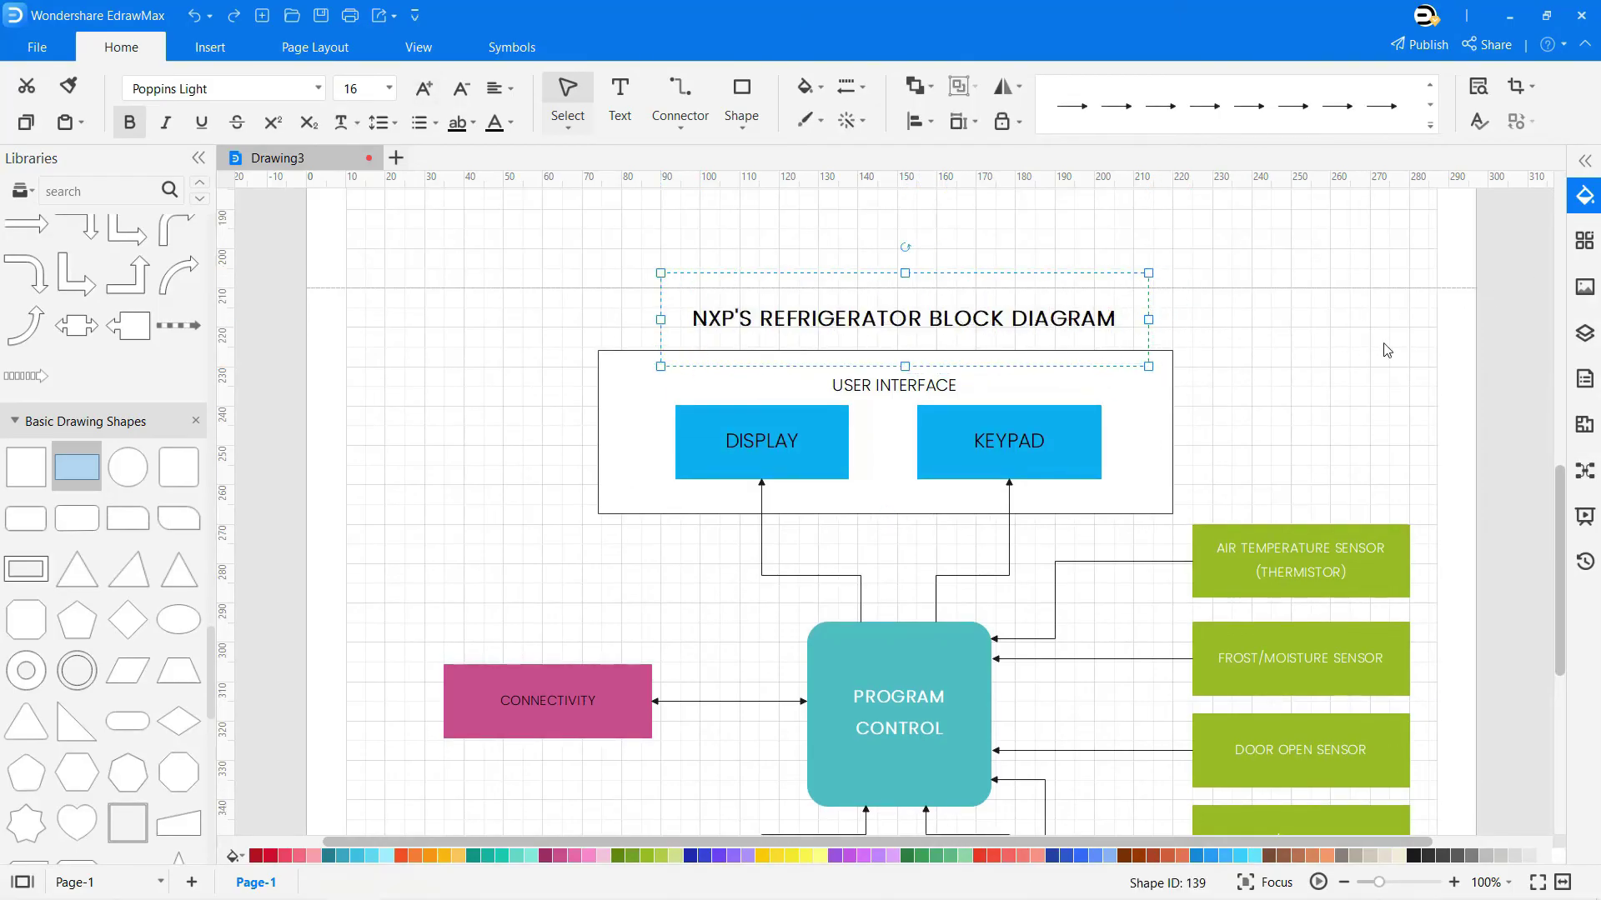
{"action": "left_click", "coordinate": [1388, 350]}
{"action": "right_click", "coordinate": [1398, 361]}
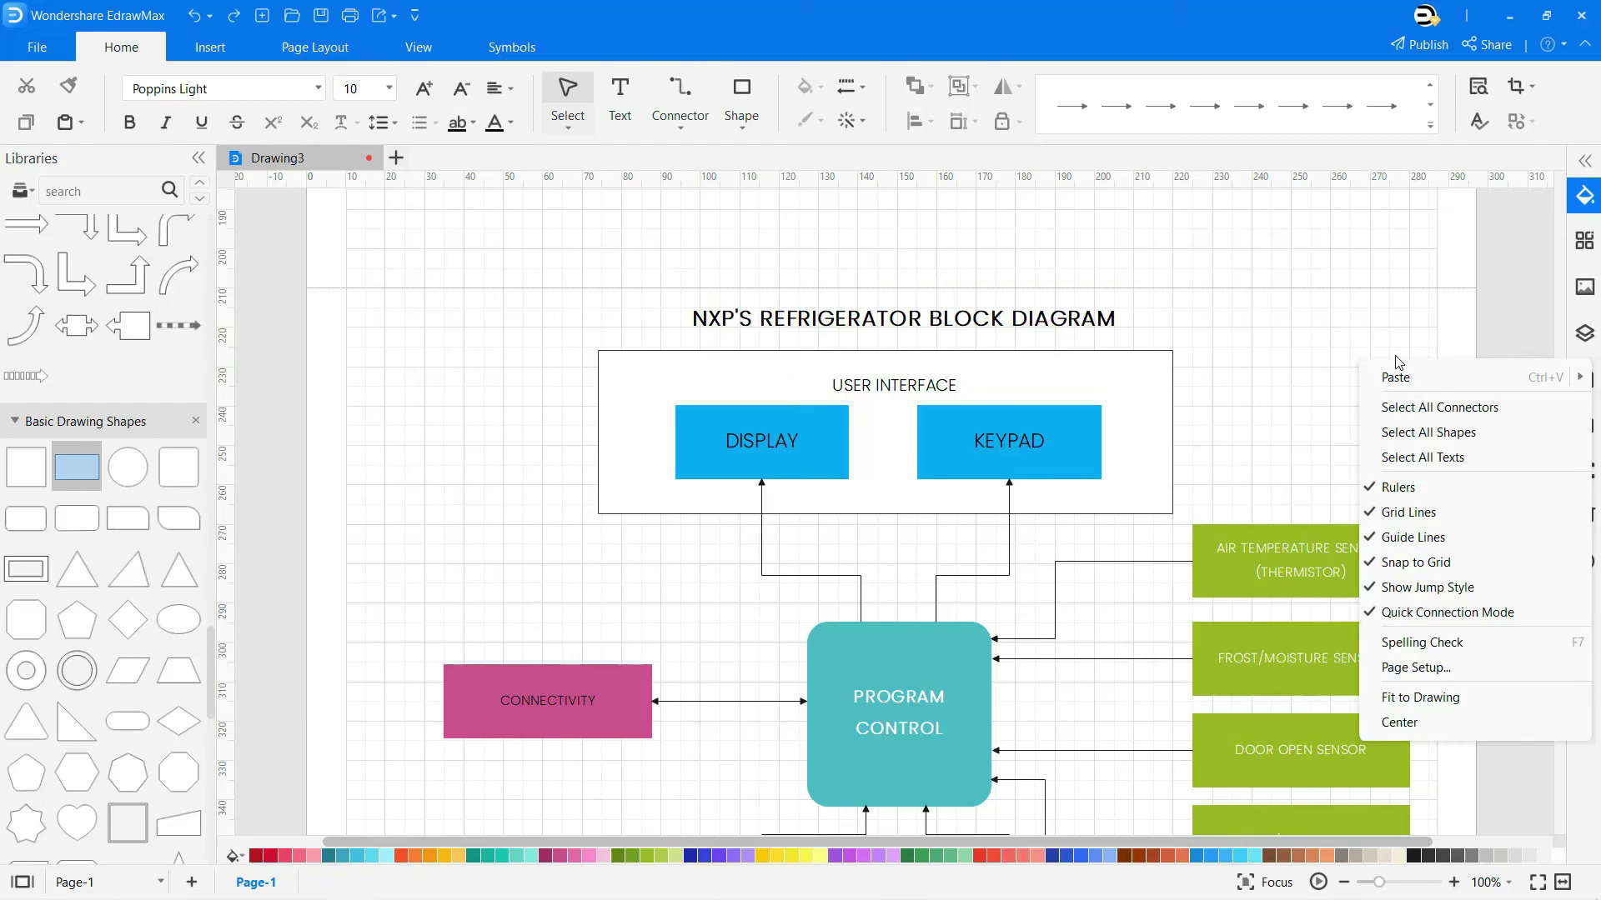
Fit the whole page in view and hide the rulers and gridlines
{"action": "left_click", "coordinate": [1448, 699]}
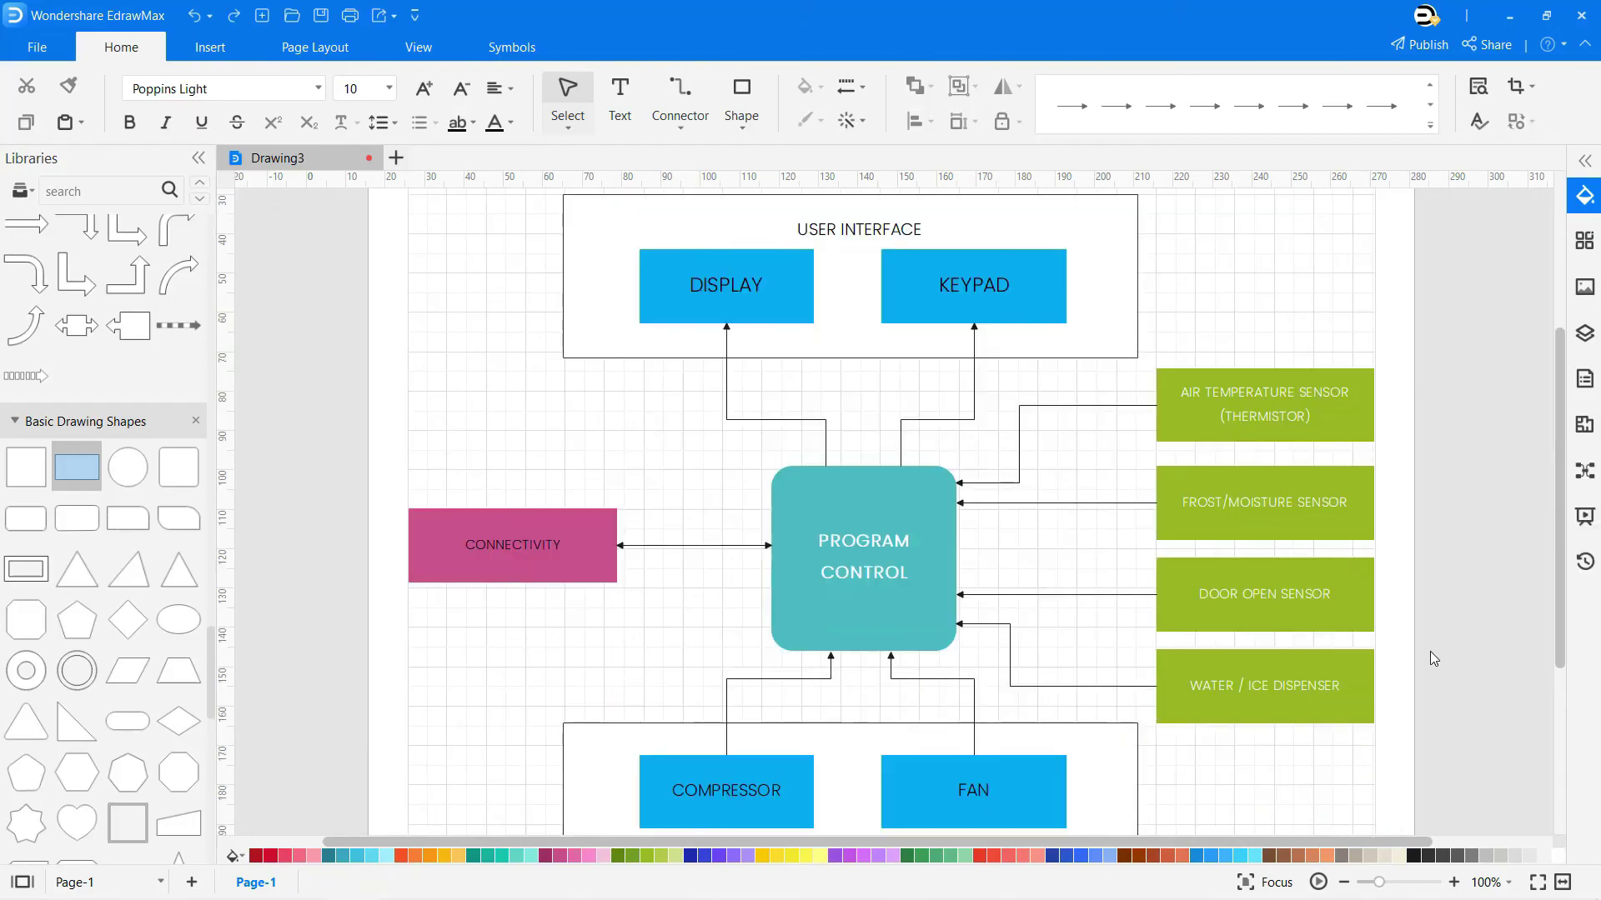
{"action": "left_click", "coordinate": [1538, 883]}
{"action": "left_click", "coordinate": [429, 51]}
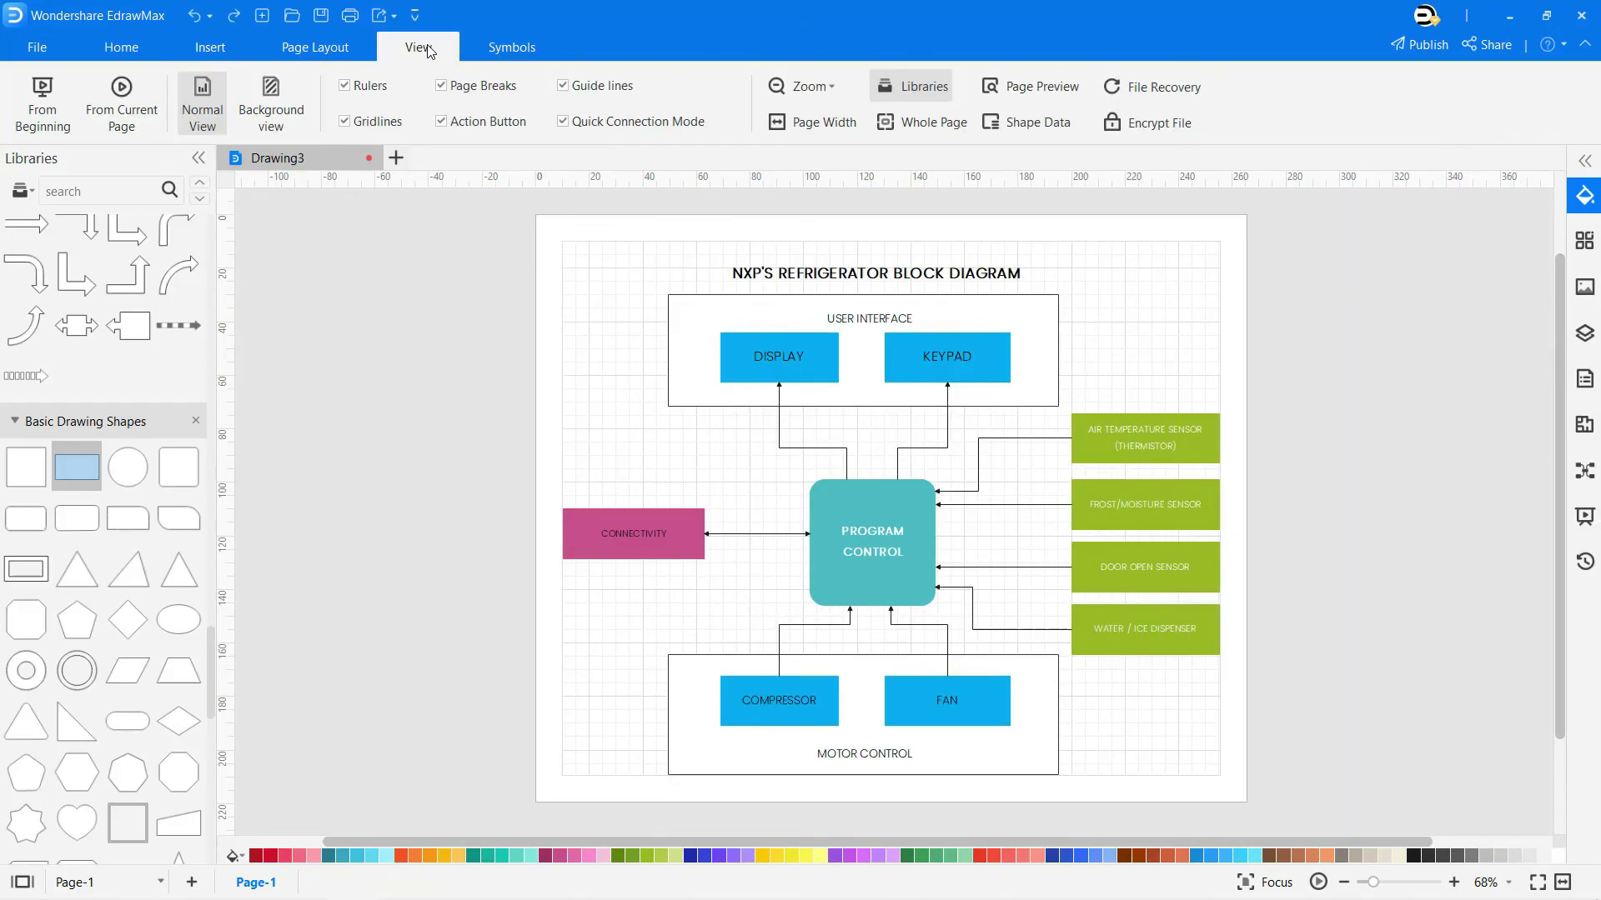
{"action": "left_click", "coordinate": [370, 86]}
{"action": "left_click", "coordinate": [375, 122]}
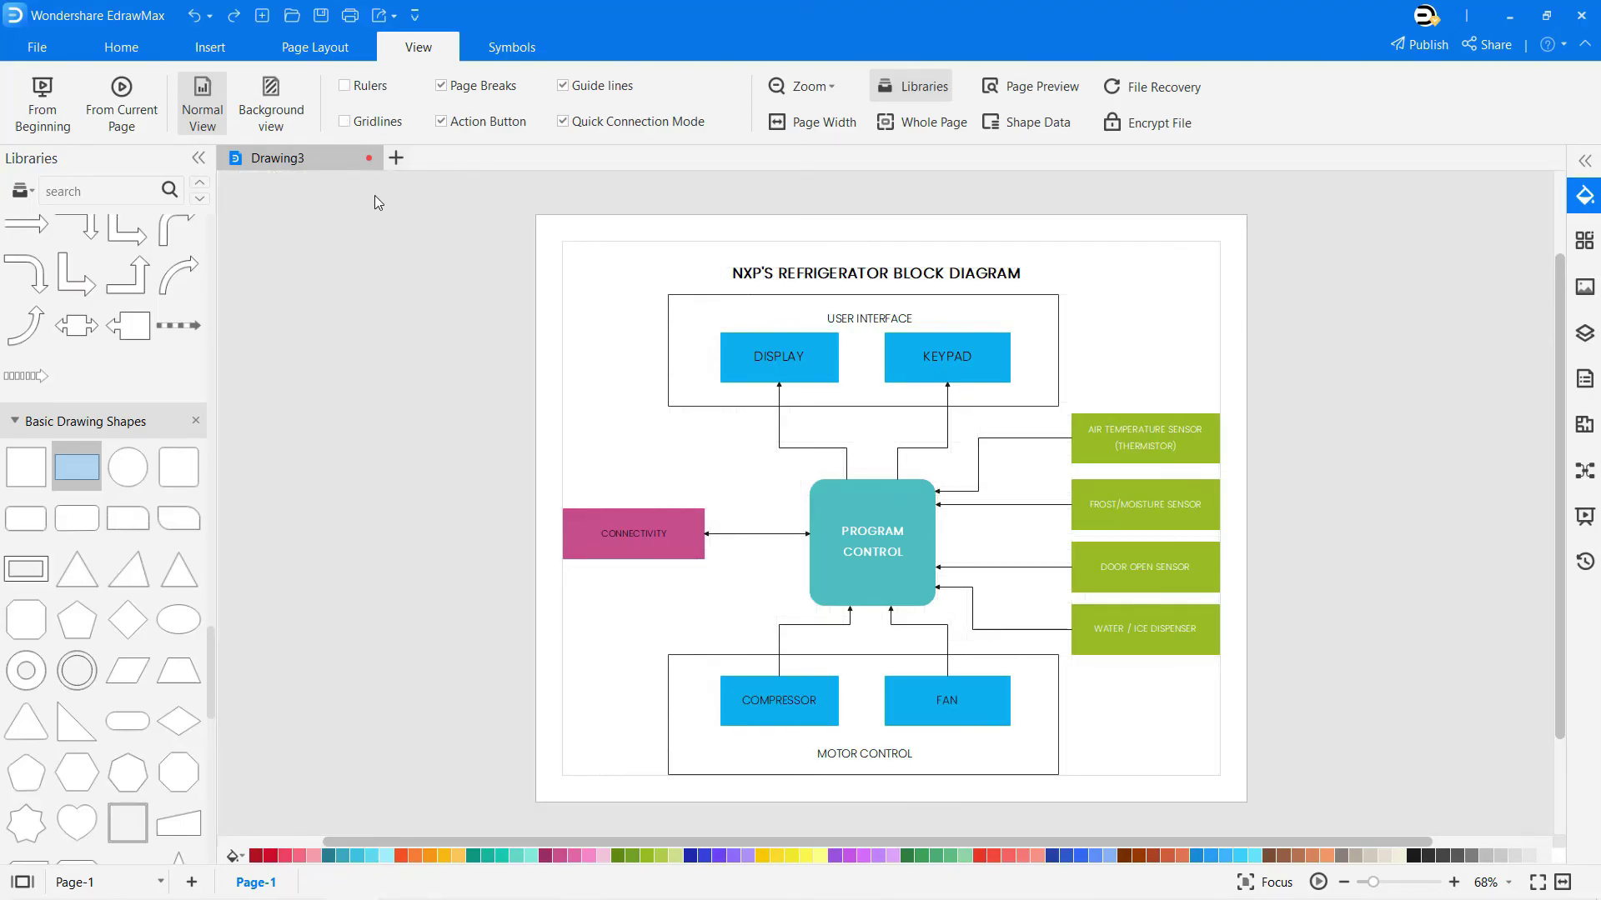